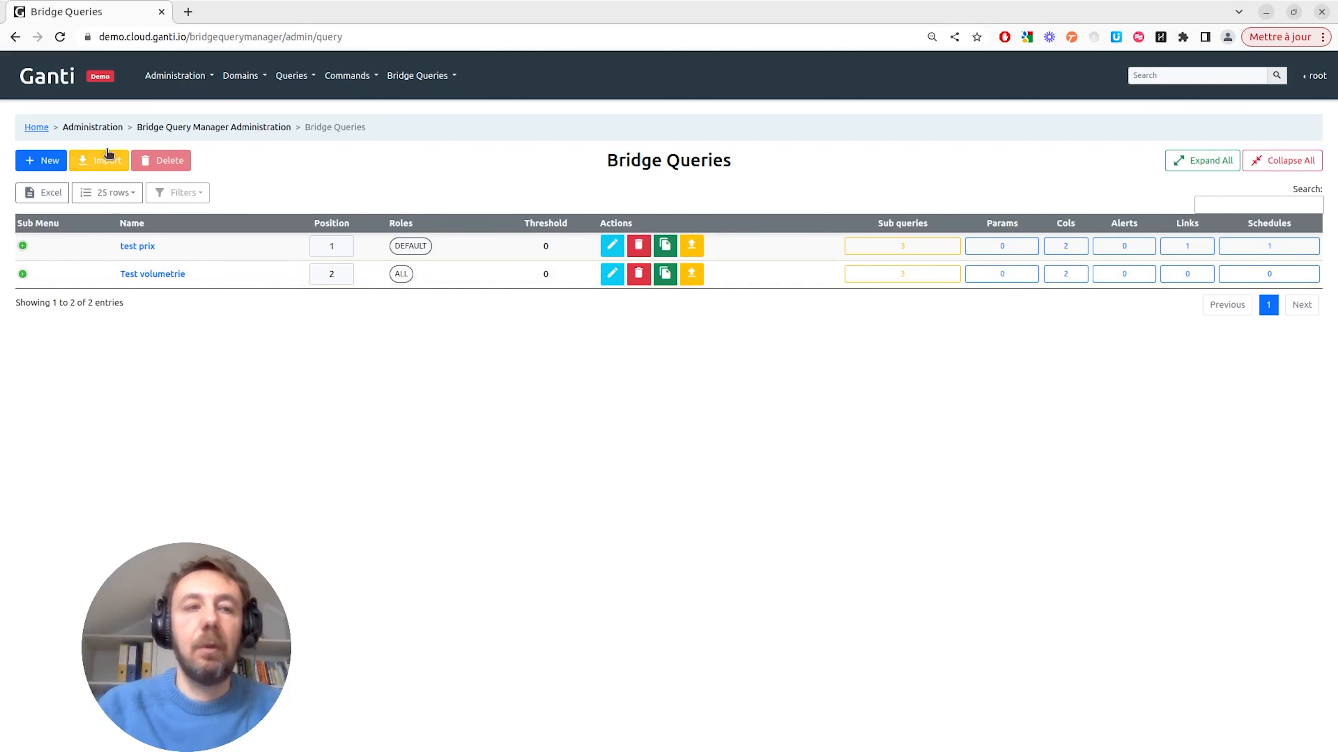
- Start a new bridge query in the Gold sub menu and name it "GOLD - assortiments manquants"
click(40, 161)
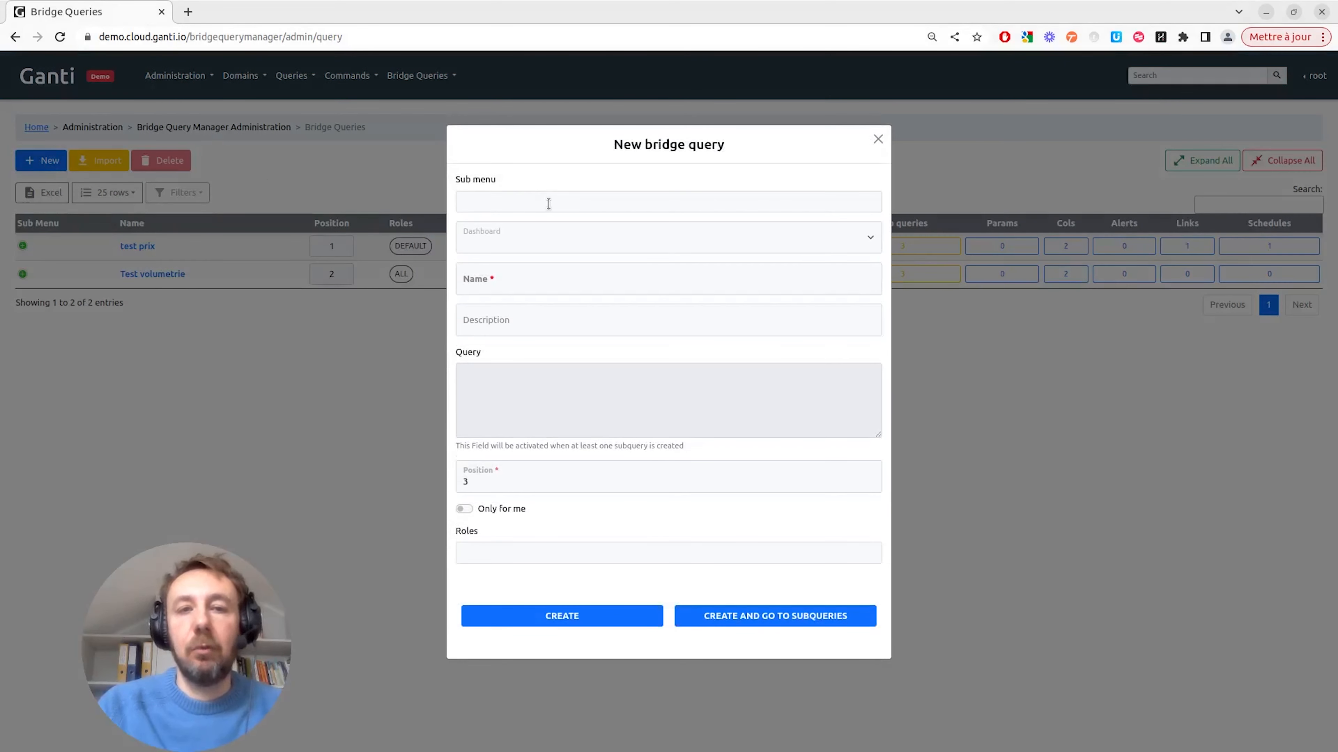
click(548, 204)
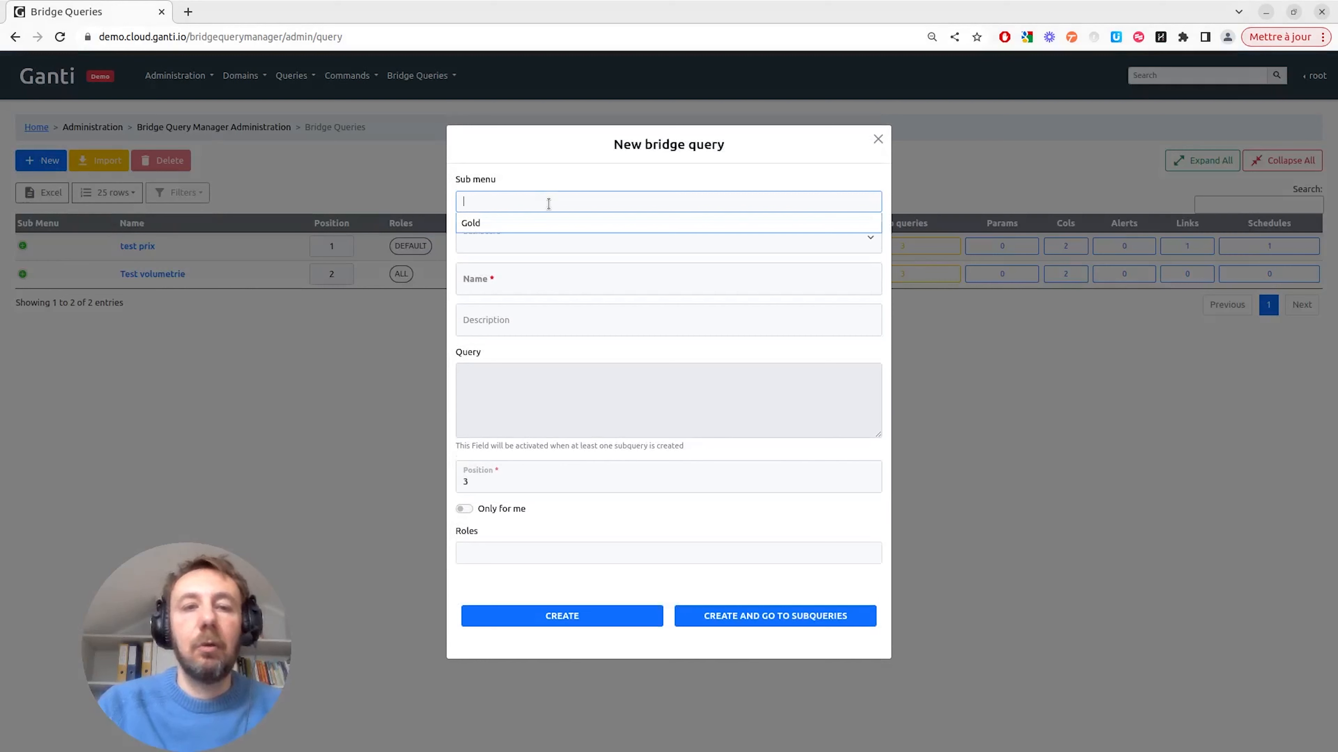
click(525, 225)
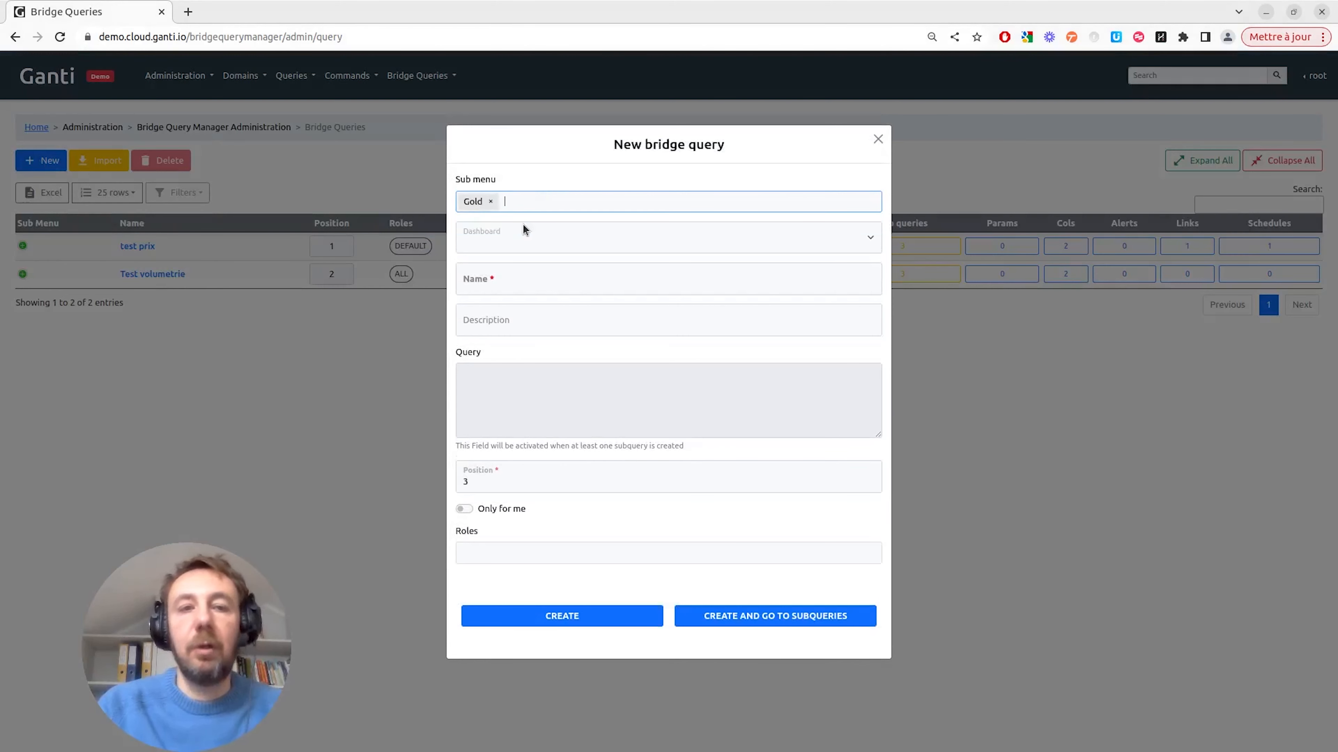
click(513, 285)
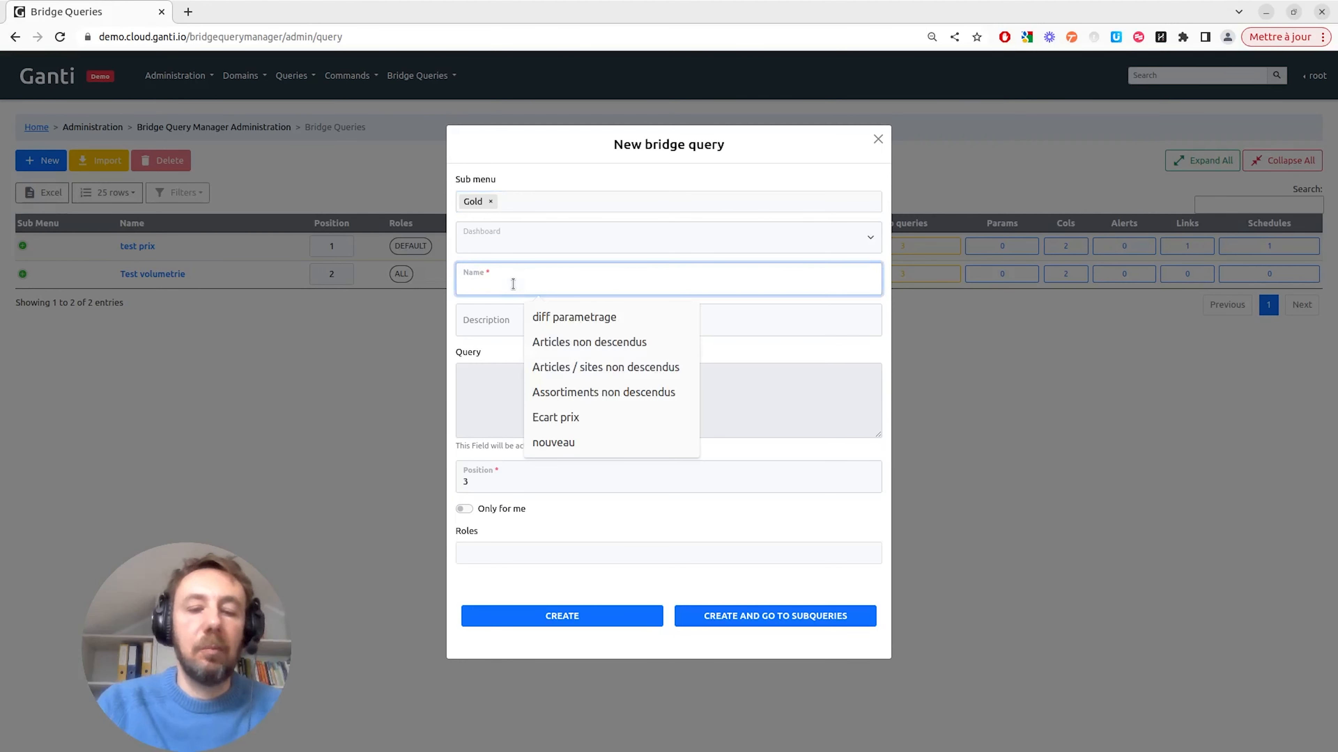
text(GOLD)
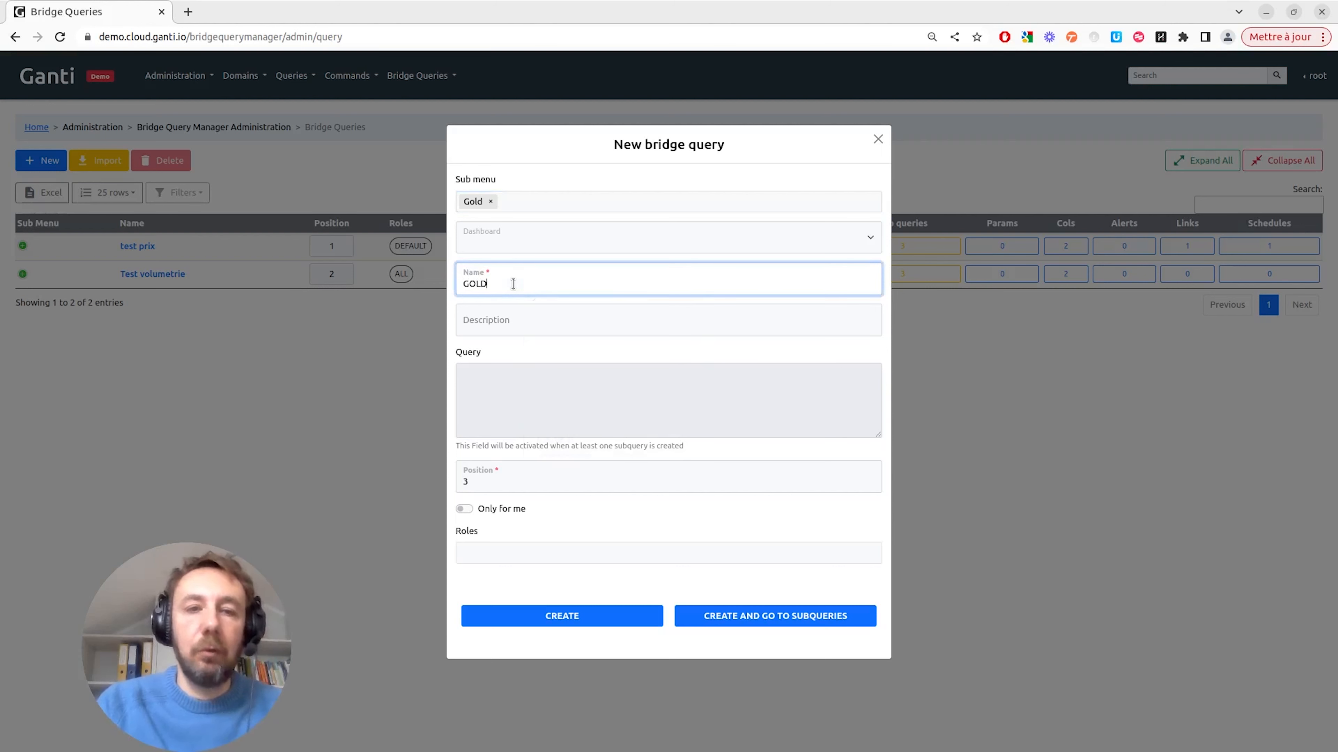
text( - ass)
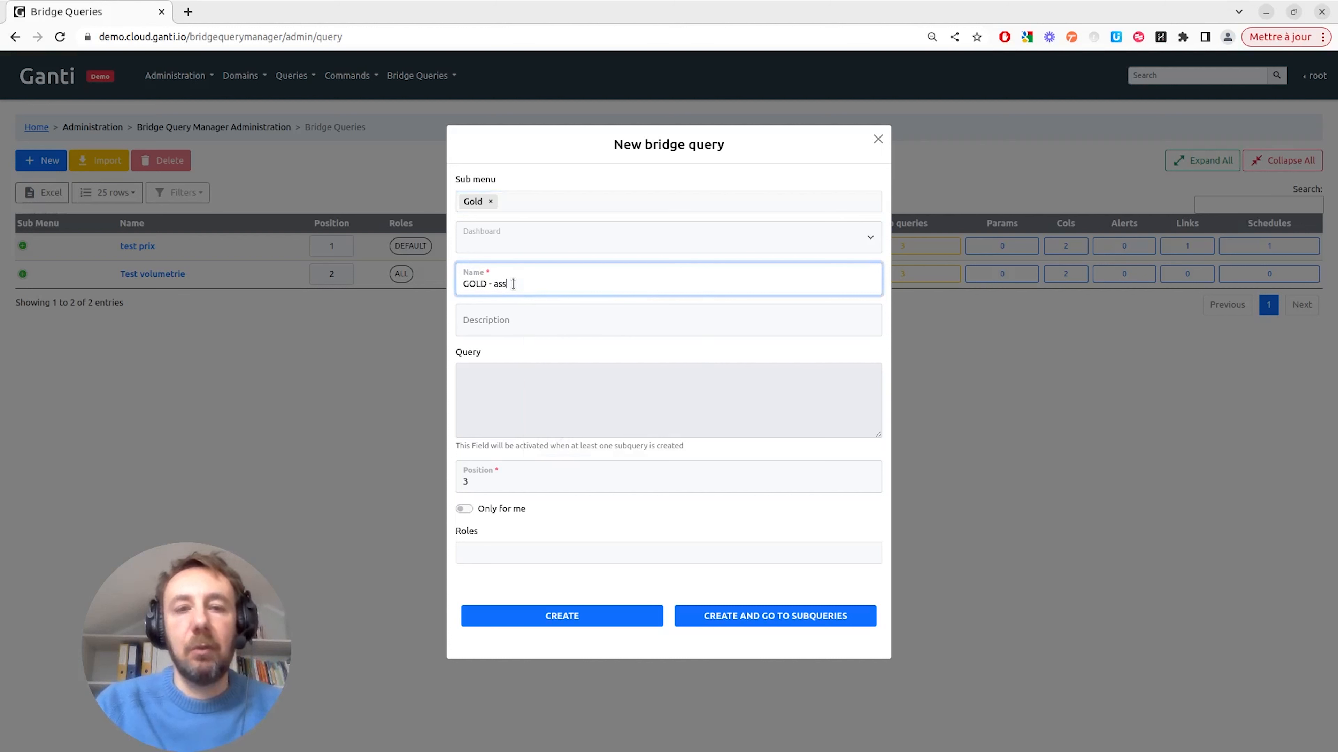
text(ortiments manquants)
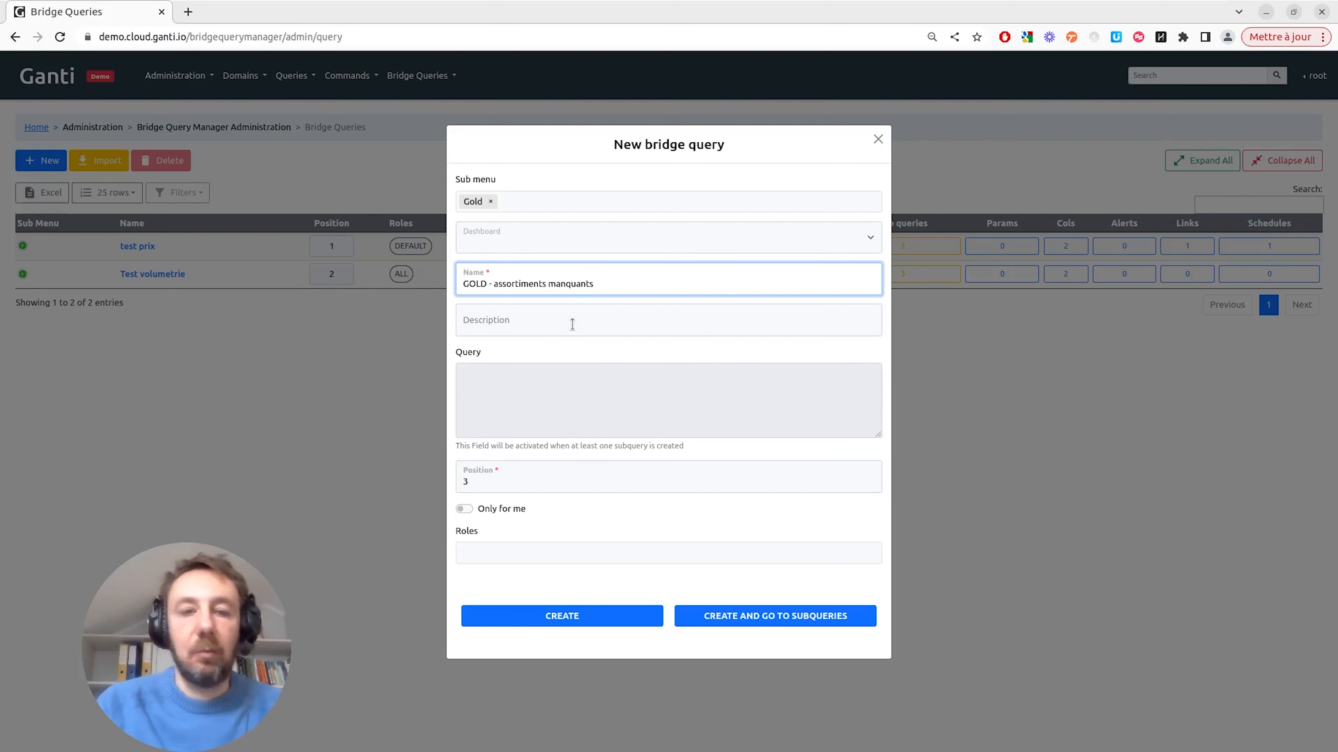
- Assign the GOLD role to the bridge query, then create it and continue to its subqueries
click(525, 554)
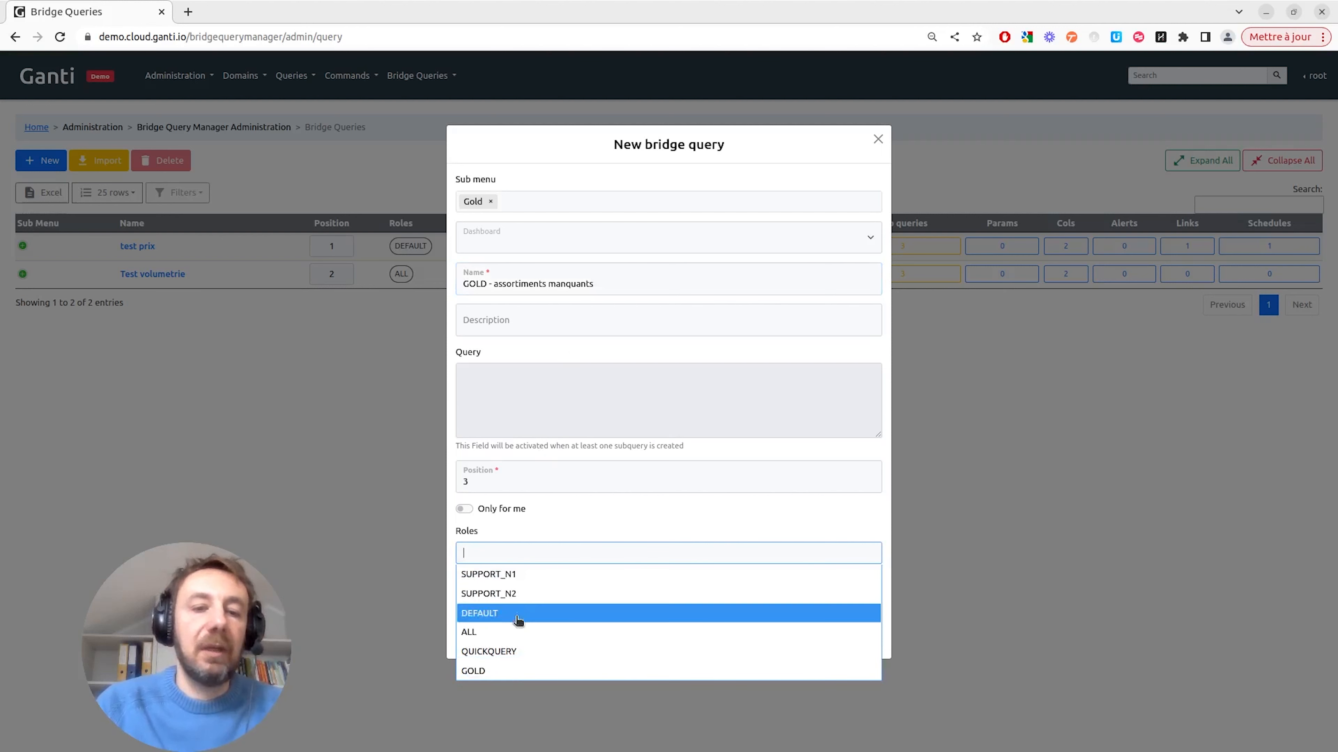
click(506, 672)
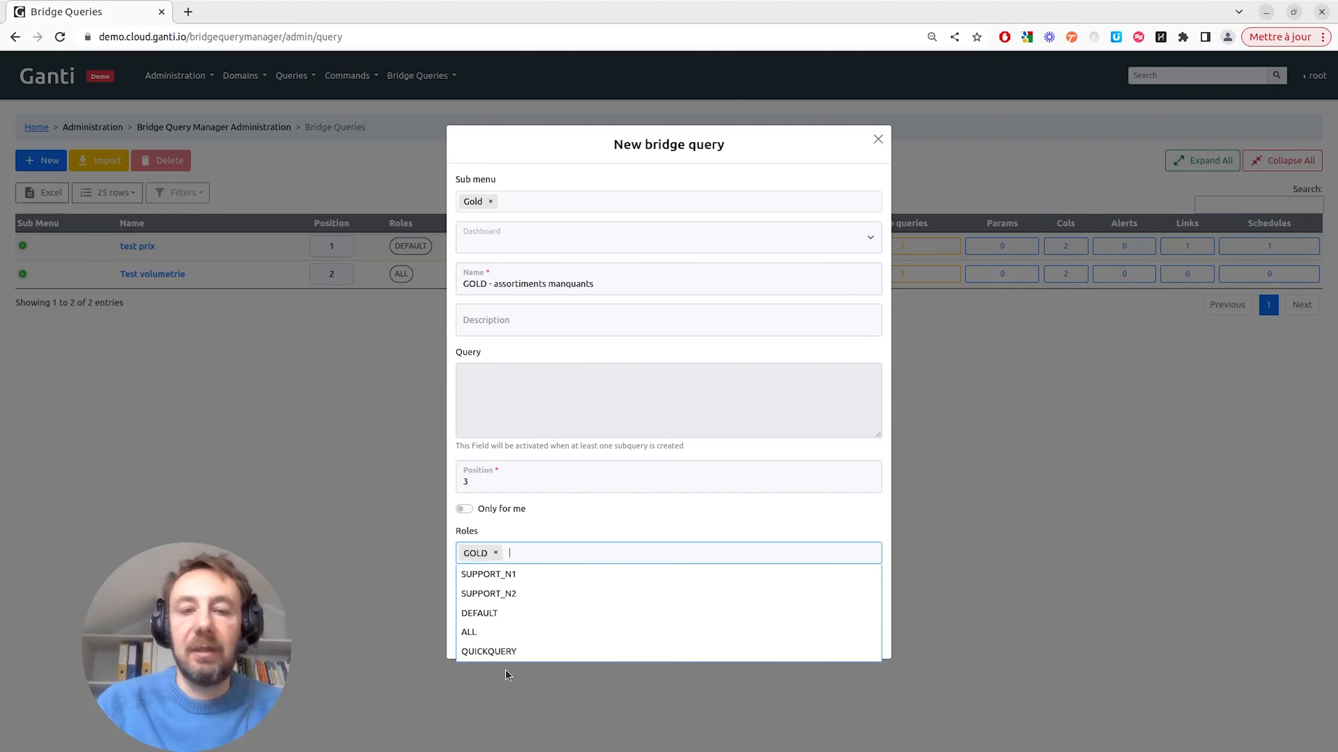
click(583, 516)
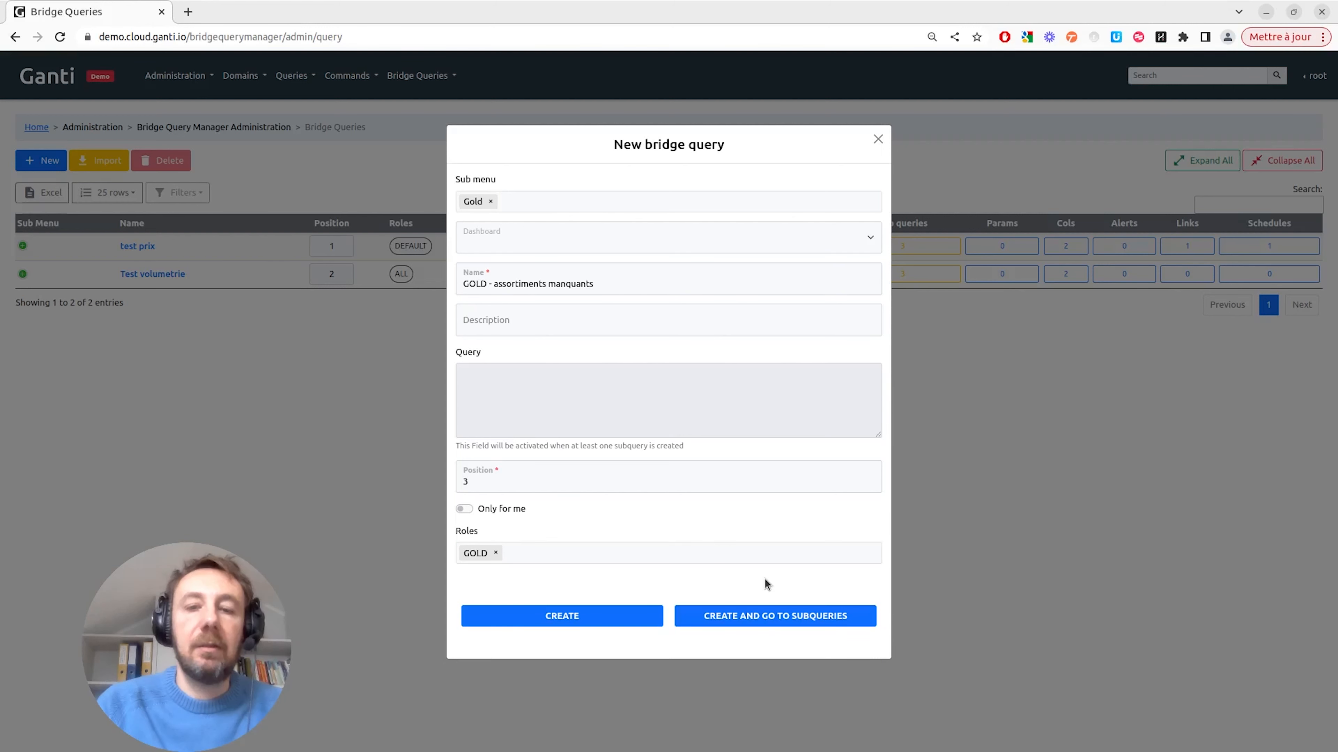
click(750, 621)
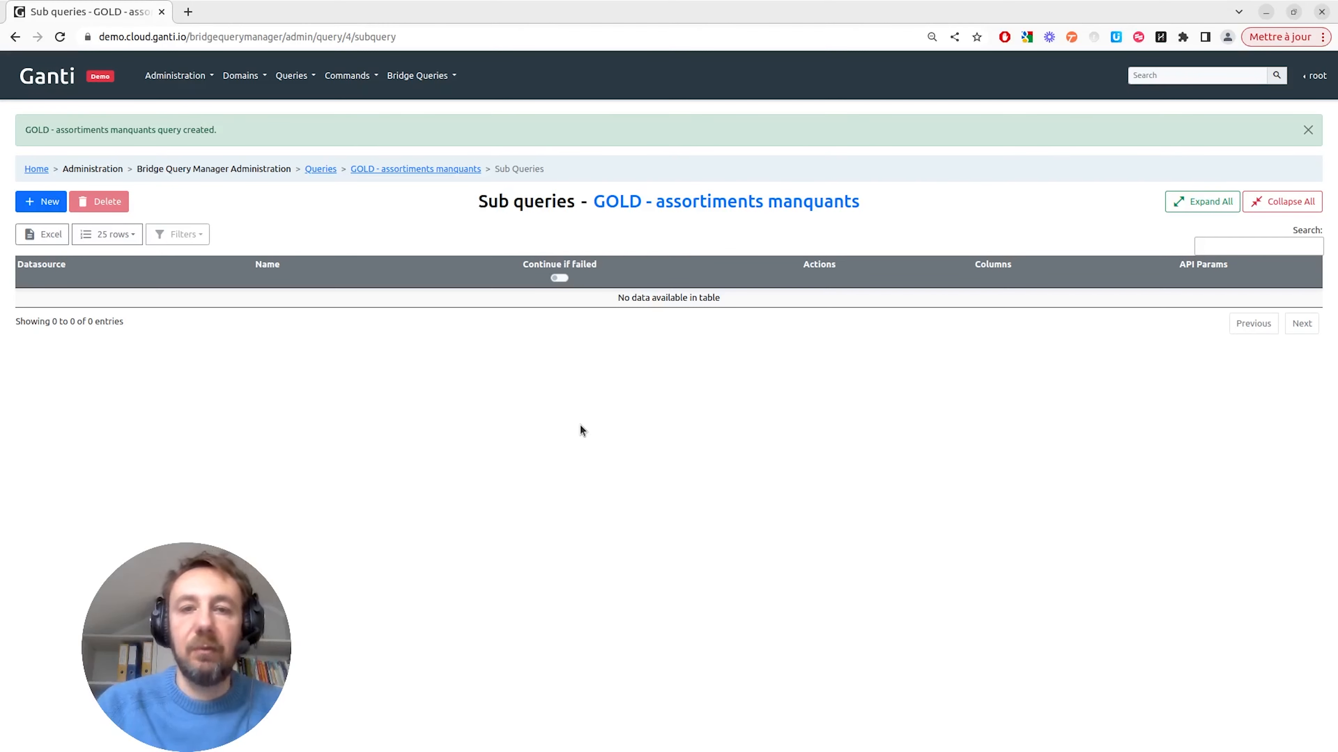
- Start a new sub query on the REFERENCEMENT source and name it assref
click(35, 206)
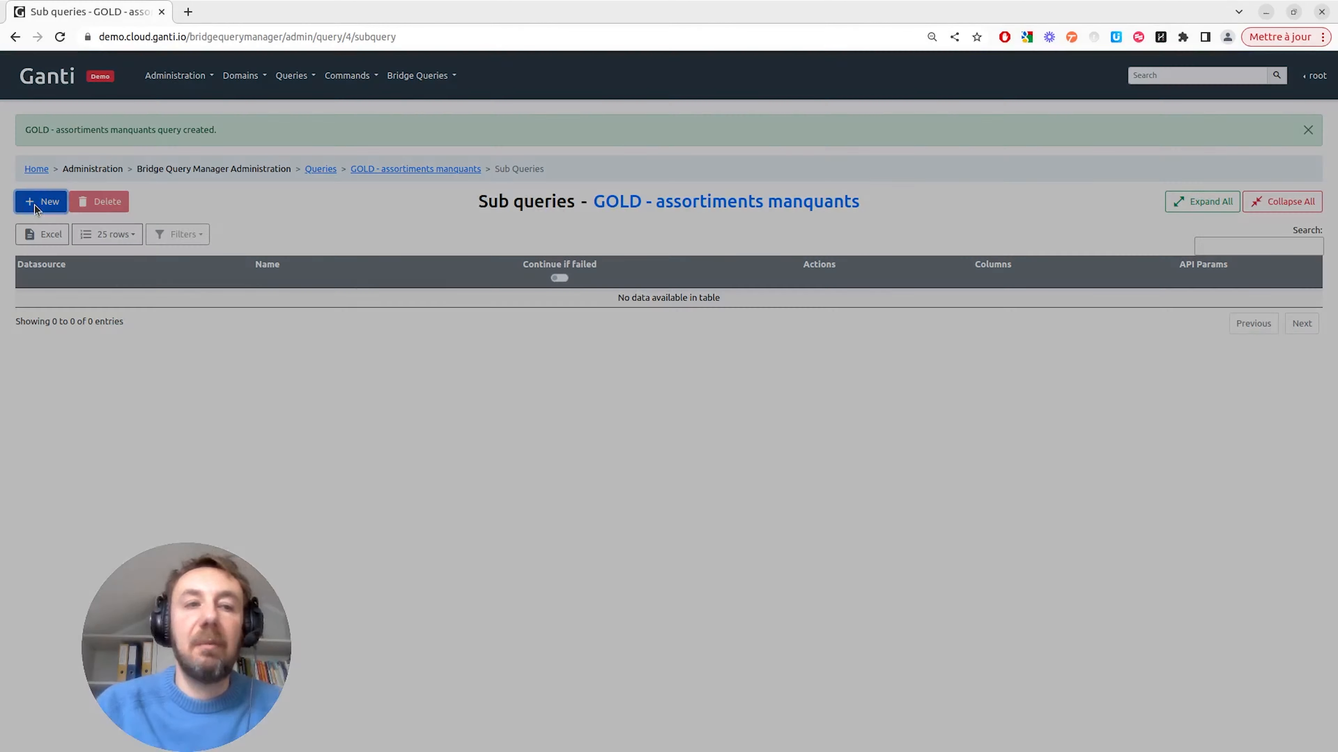
click(667, 311)
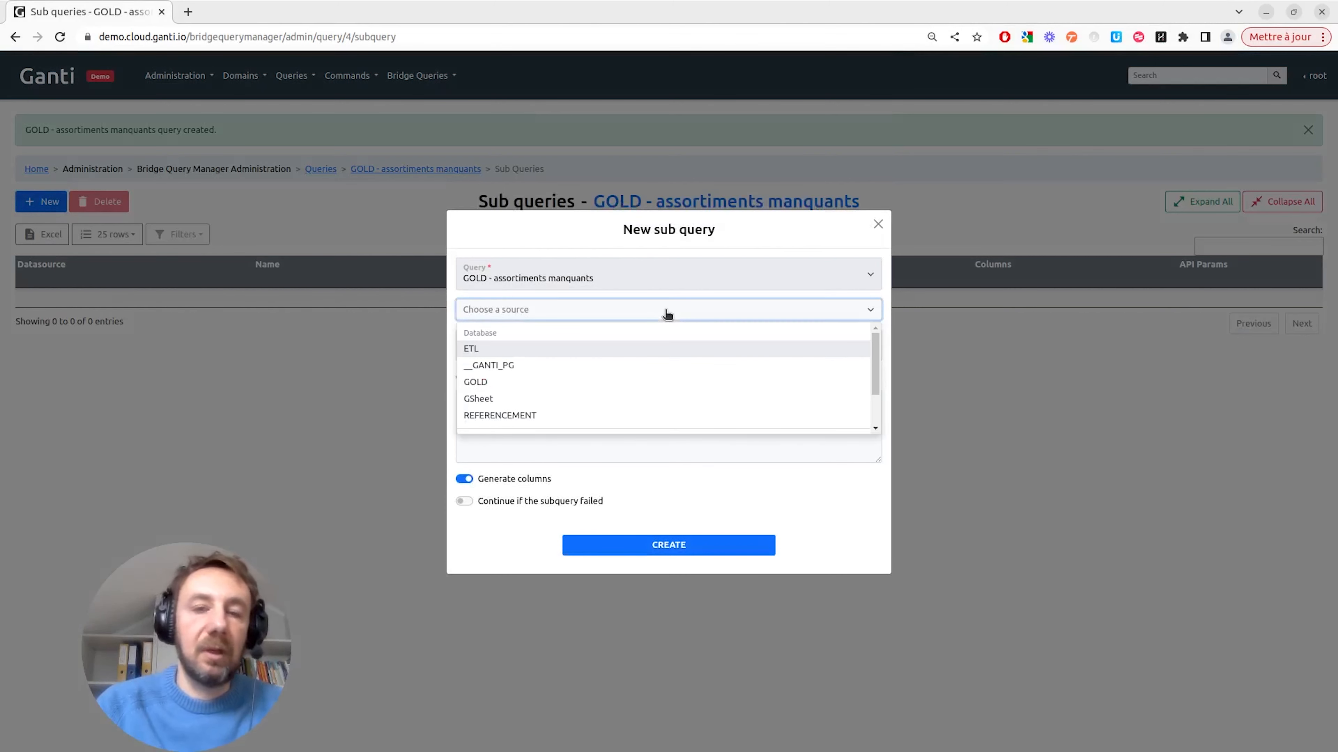
click(586, 416)
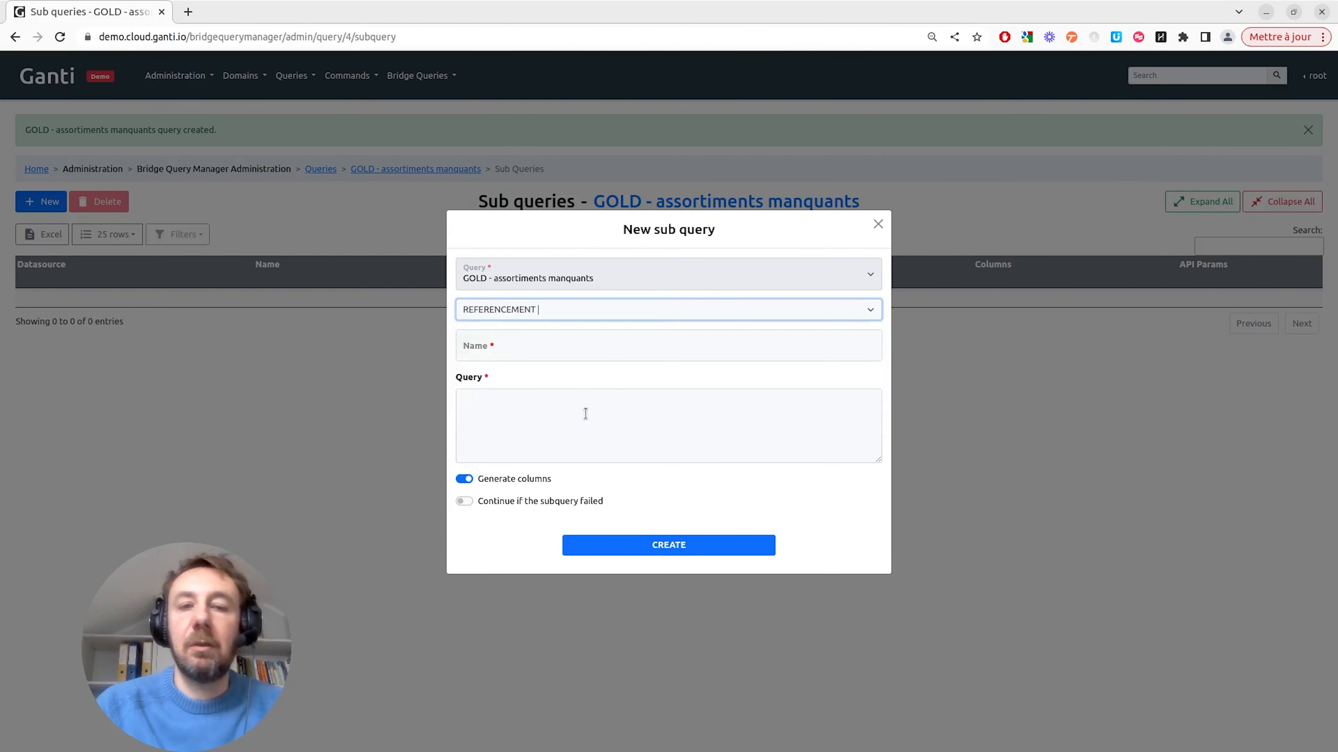
click(565, 343)
text(assref)
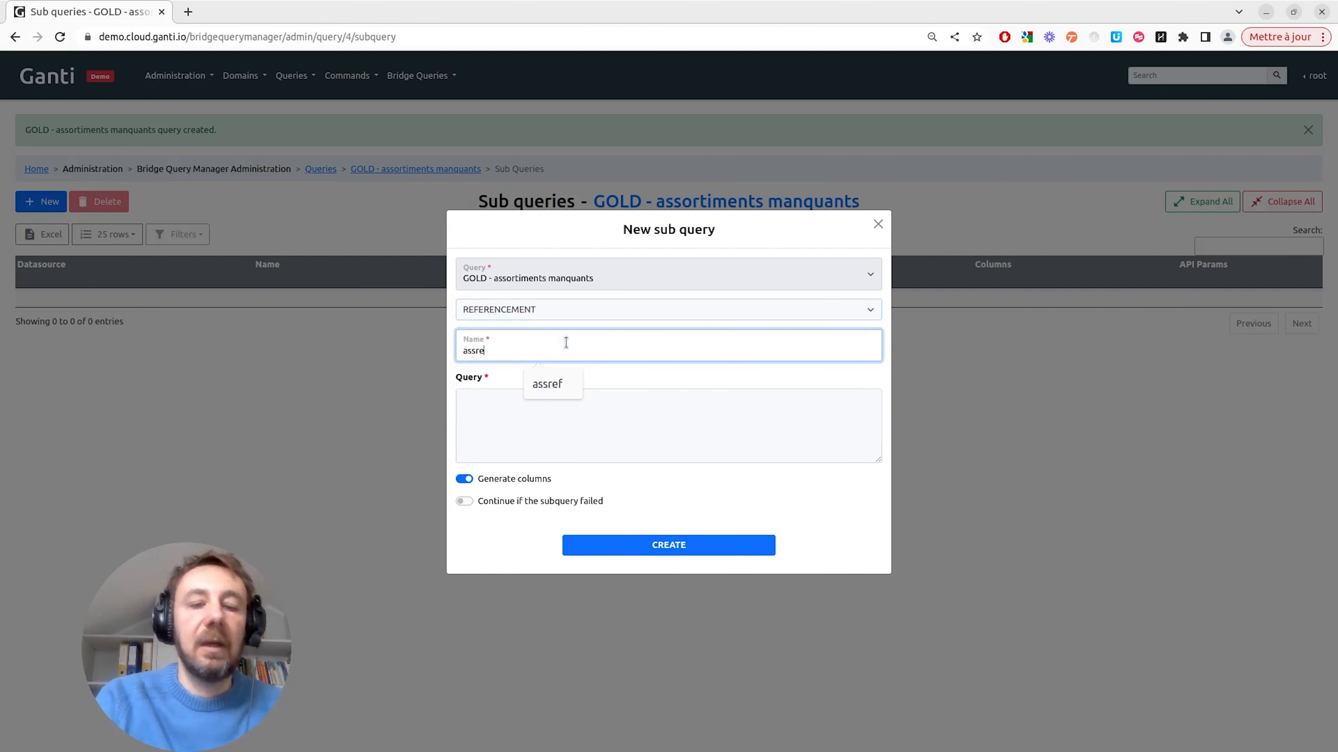
- Enter the query "select code_article, code_site, description from assortiment" with column generation enabled and create the sub query
click(543, 424)
text(sle)
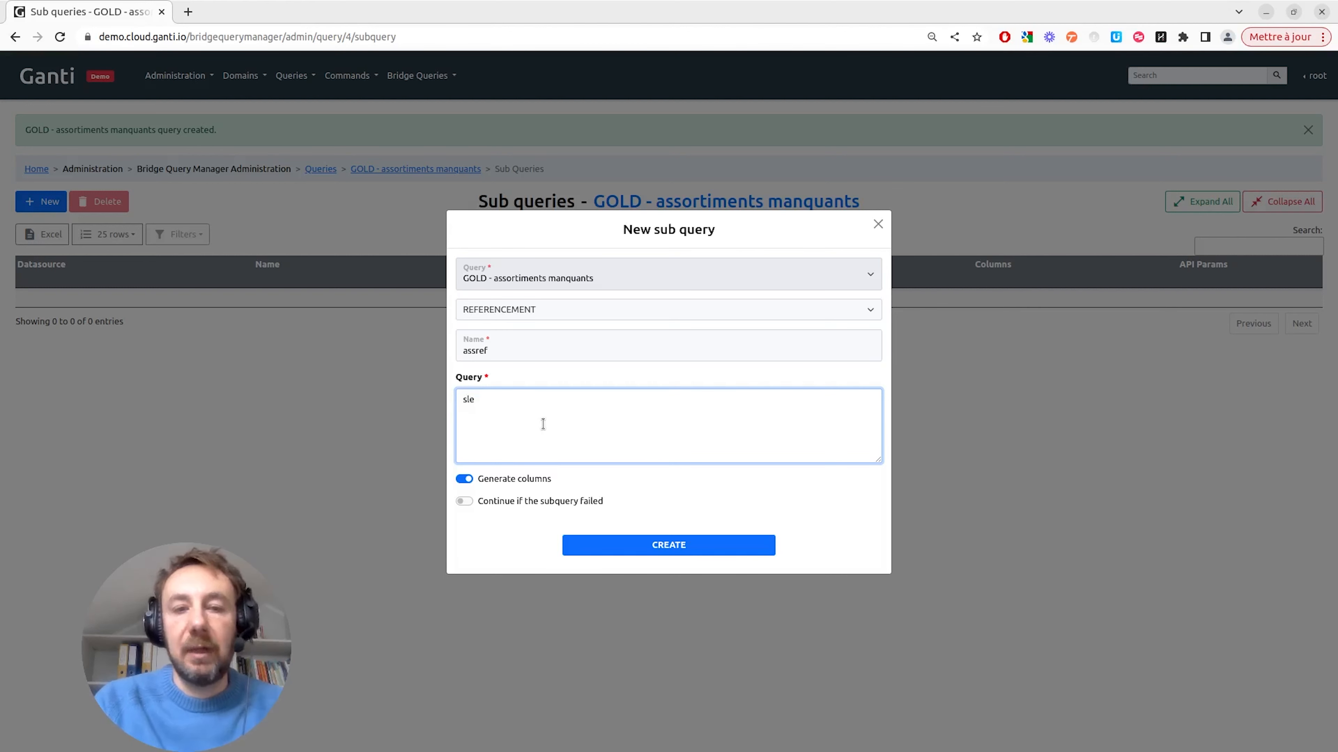
text(e)
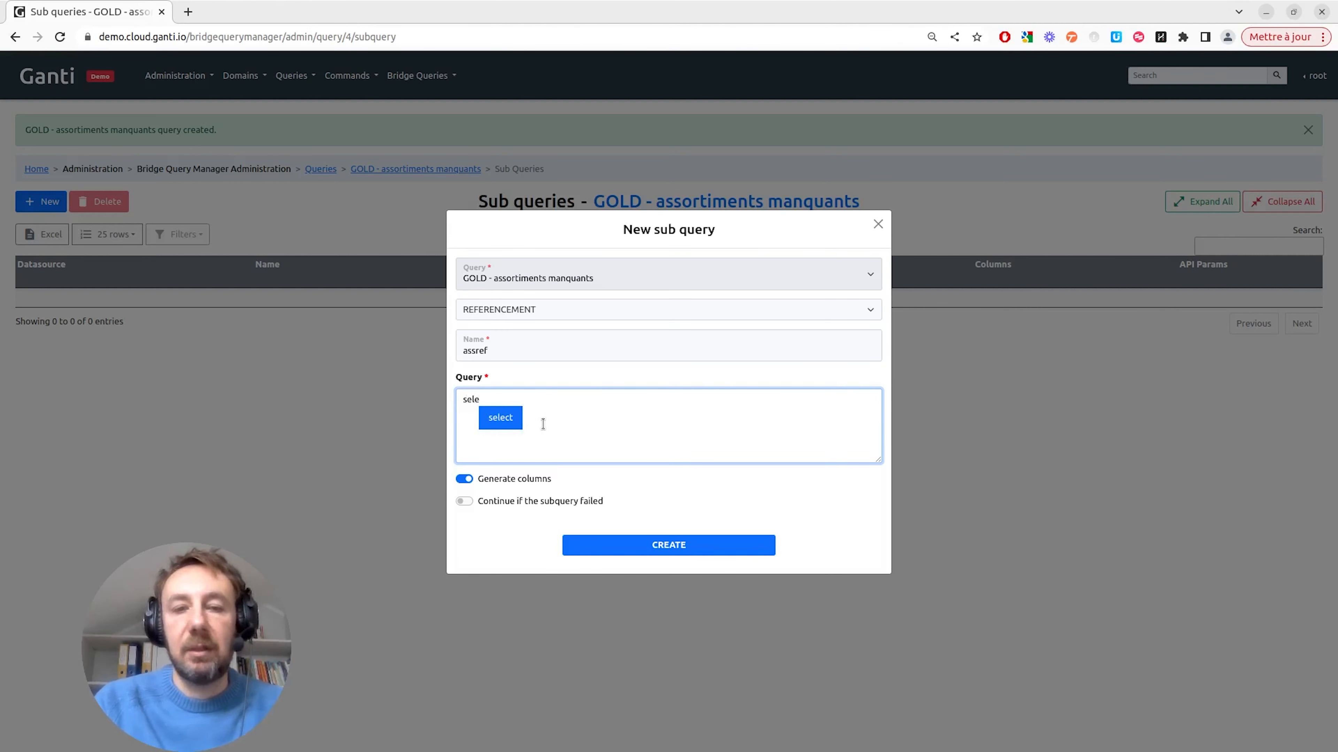
text(elect code)
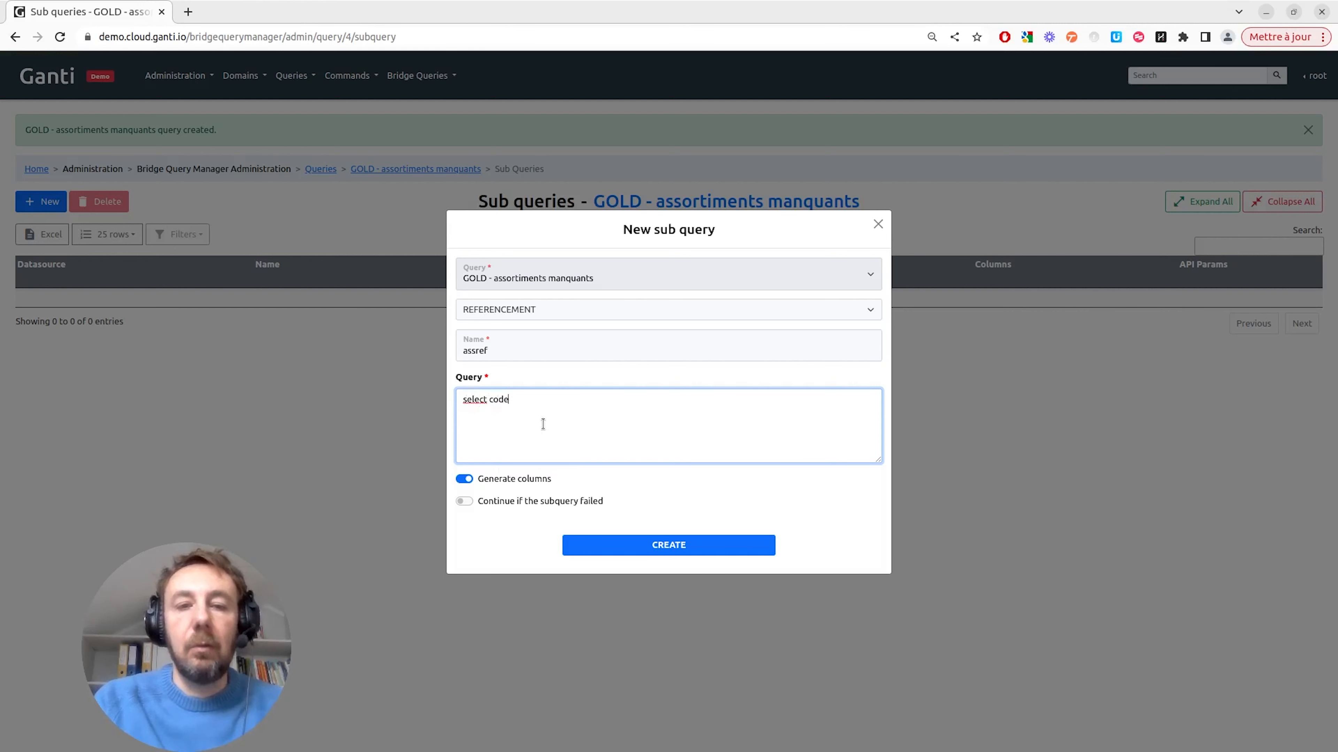
text(_art)
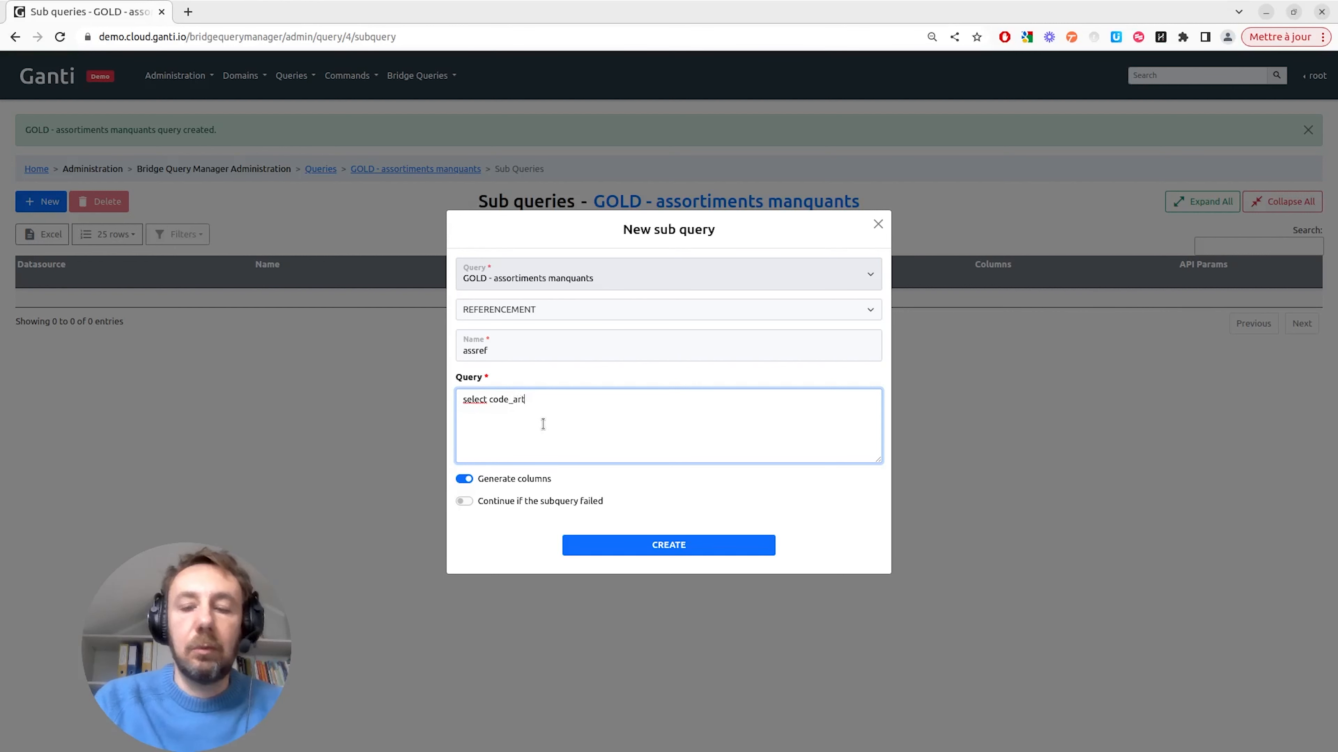
text(icle, code_ist)
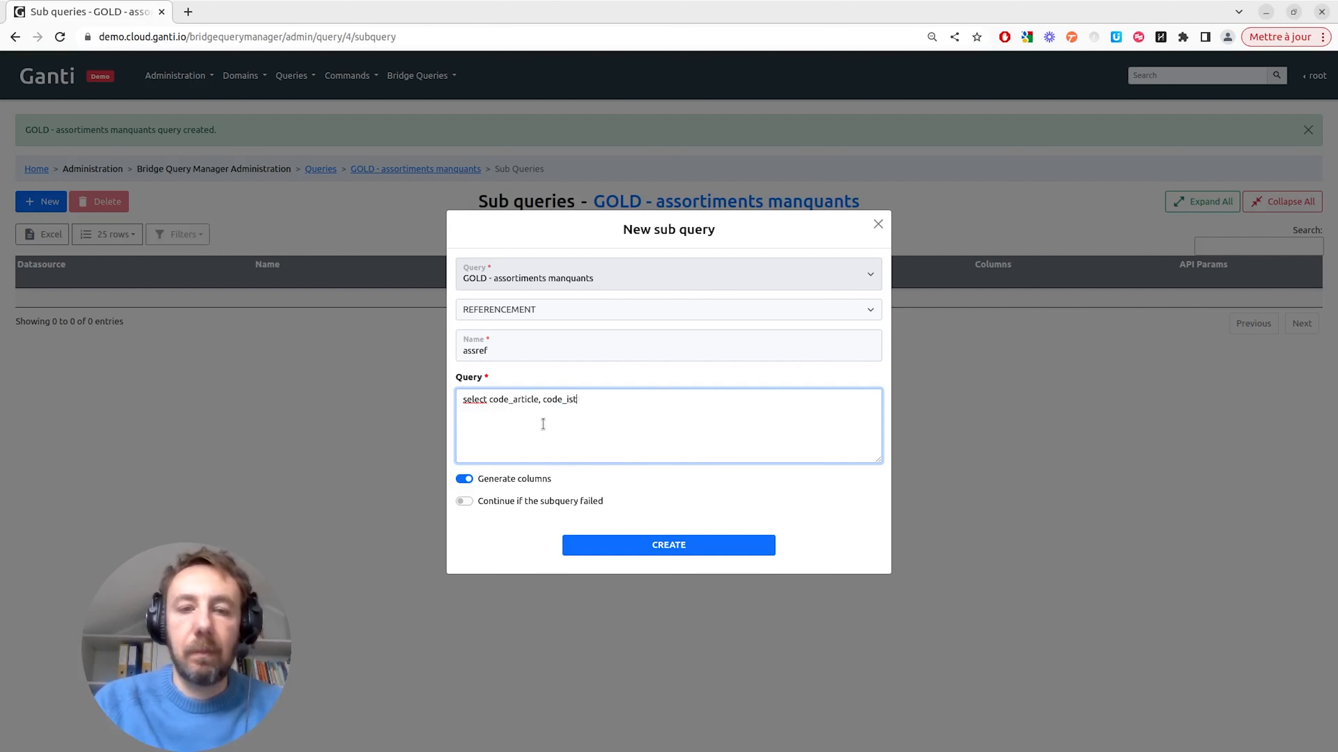
key(BackSpace)
key(BackSpace)
key(BackSpace)
text(site)
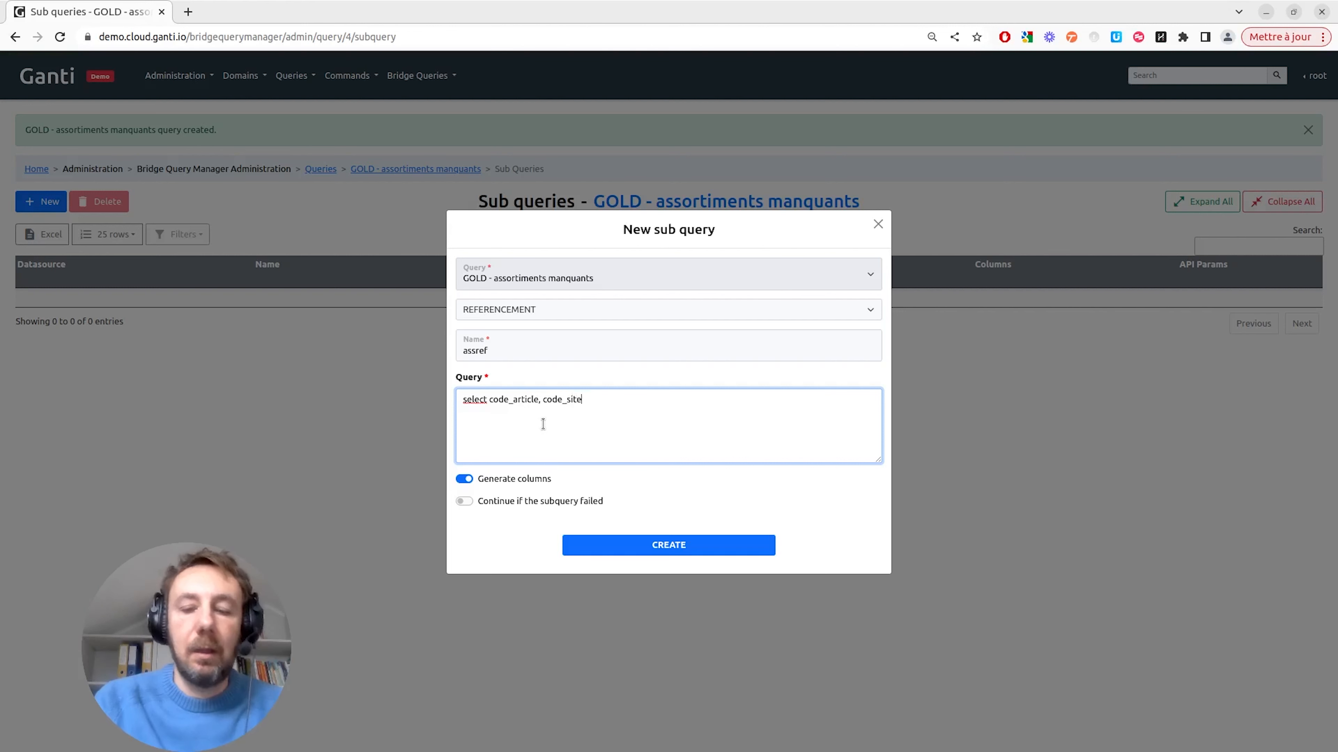
text(, description)
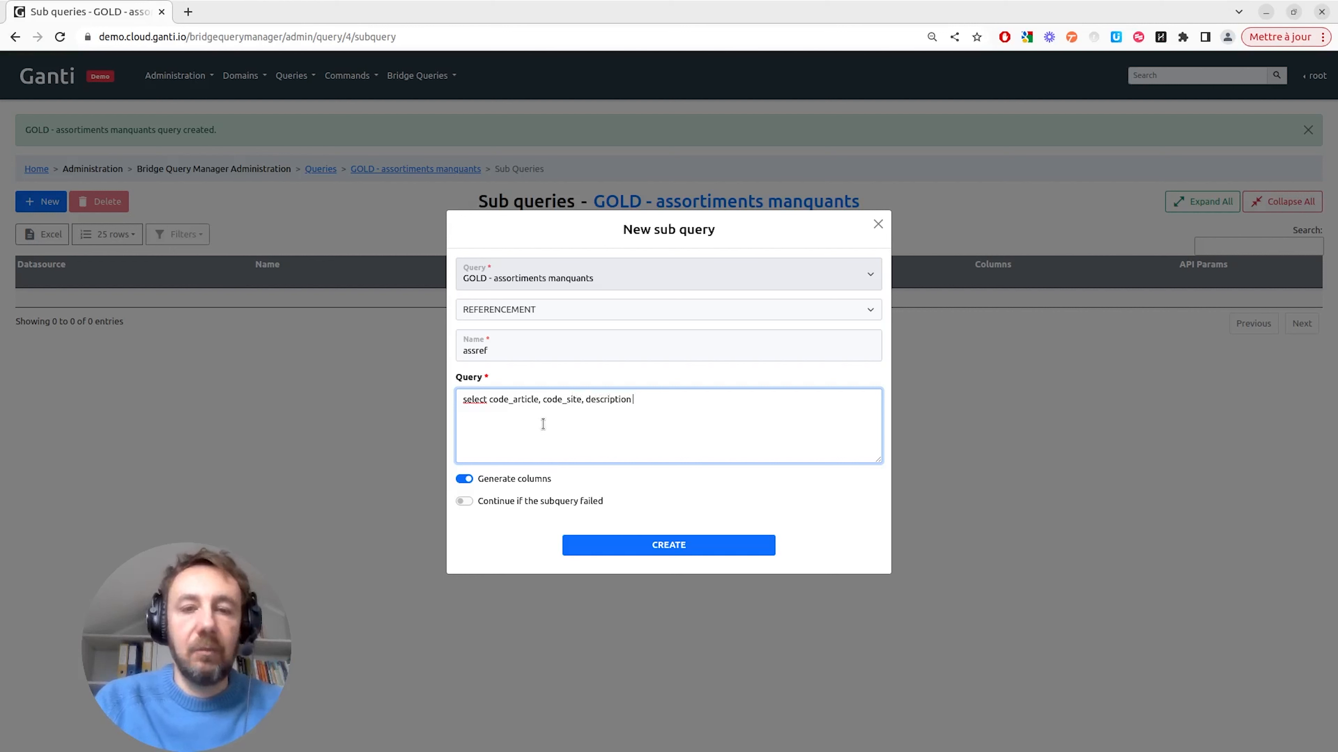
text( from)
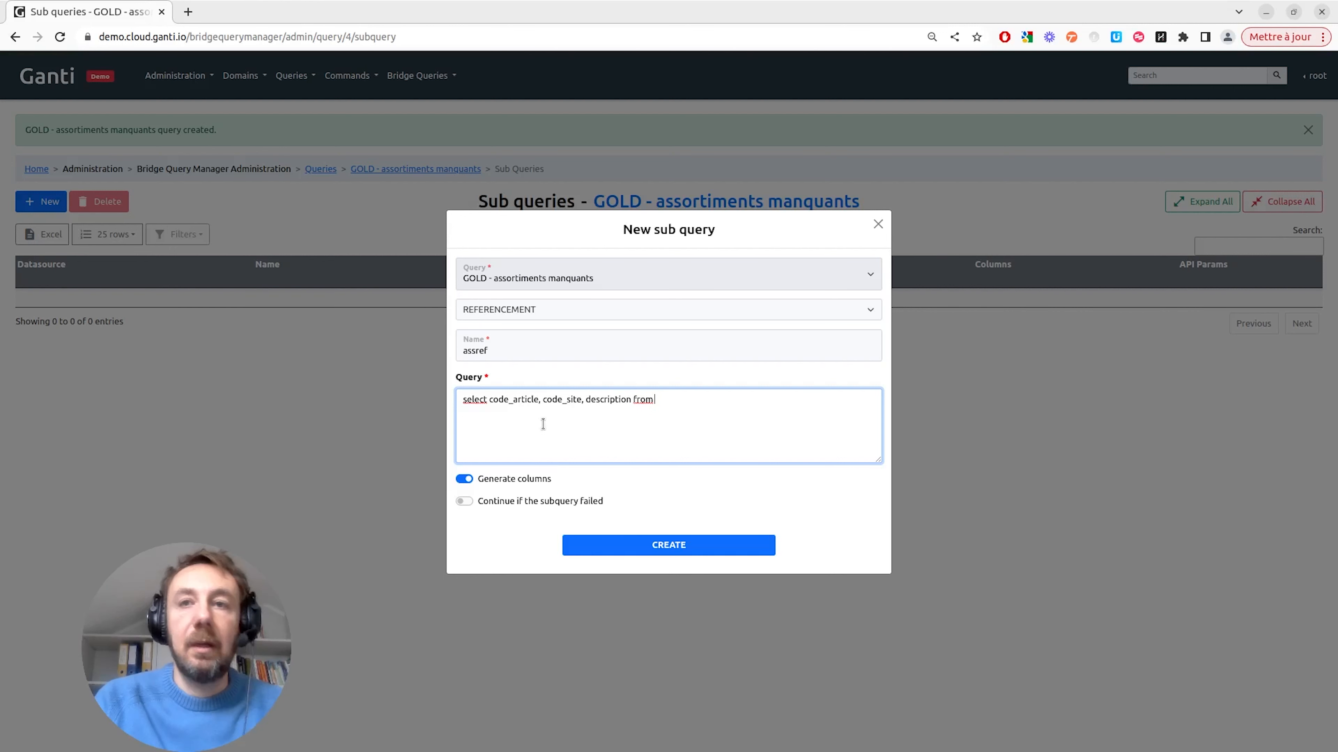
text( a)
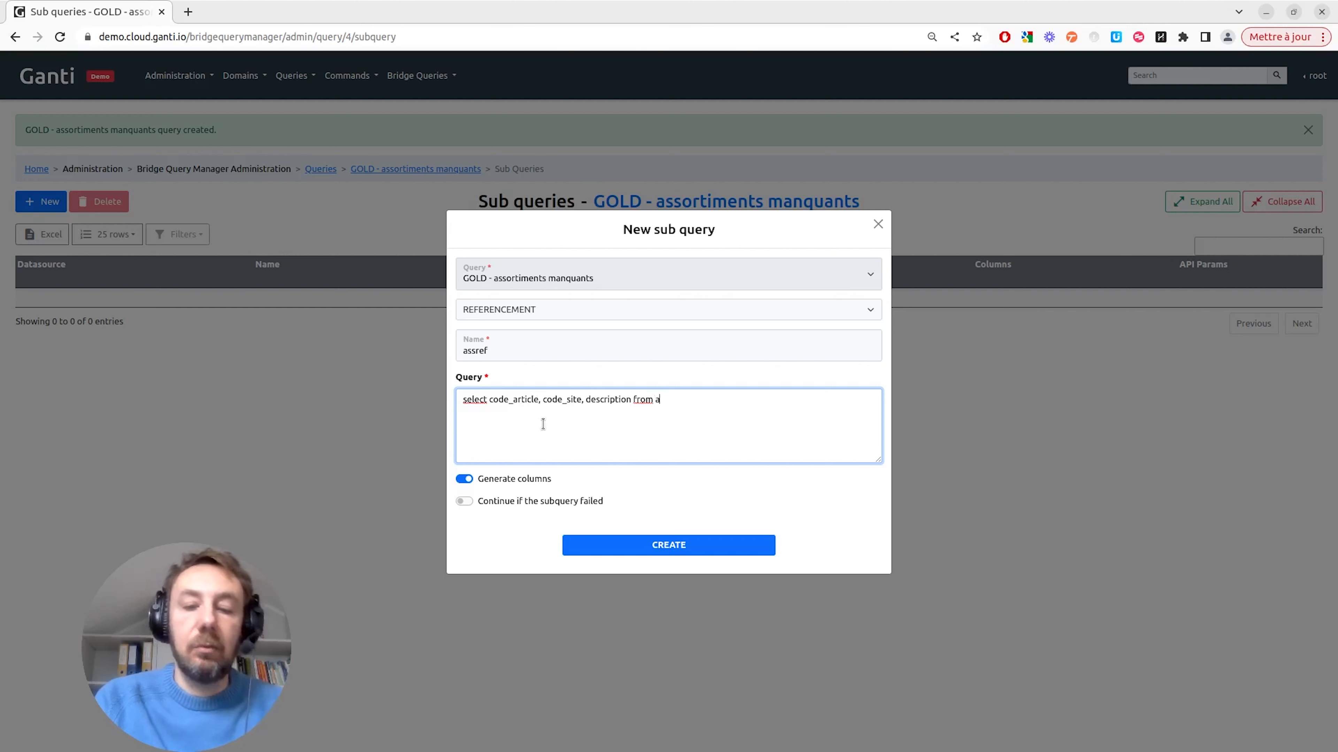
text(ssortiment)
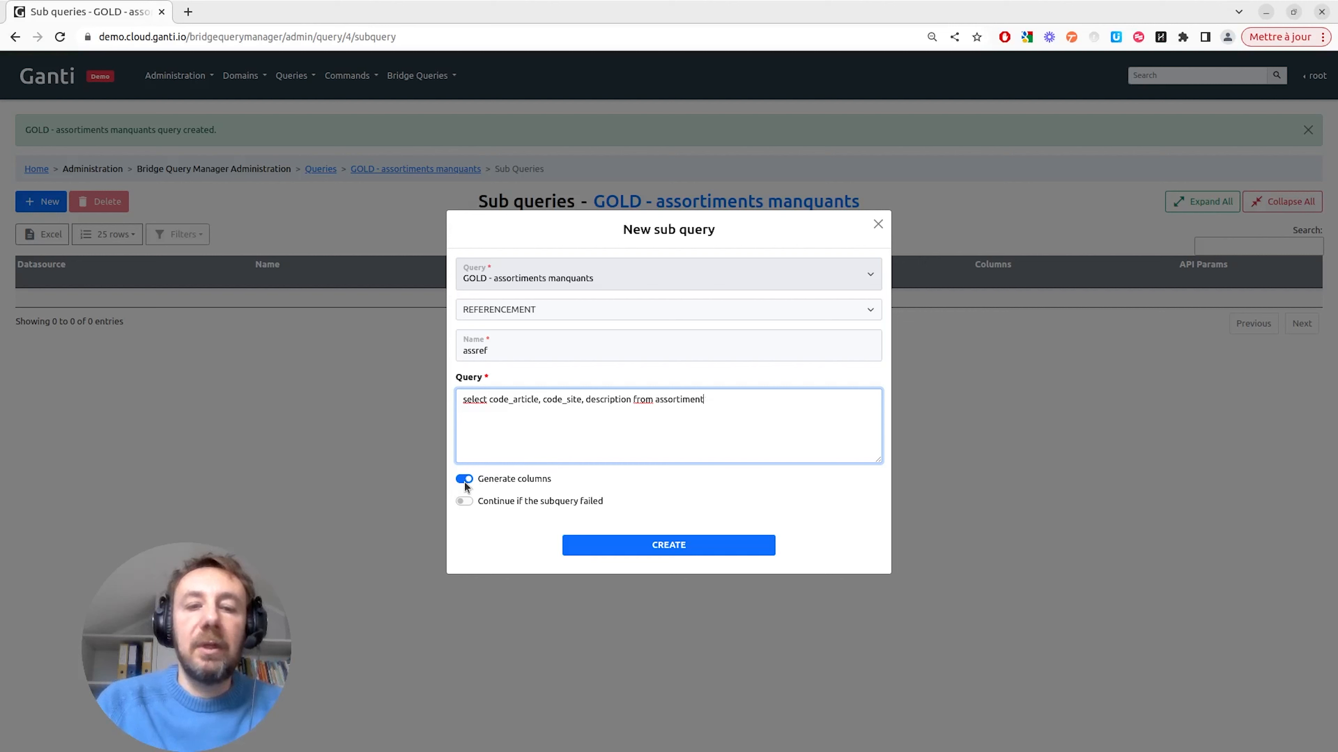
click(666, 546)
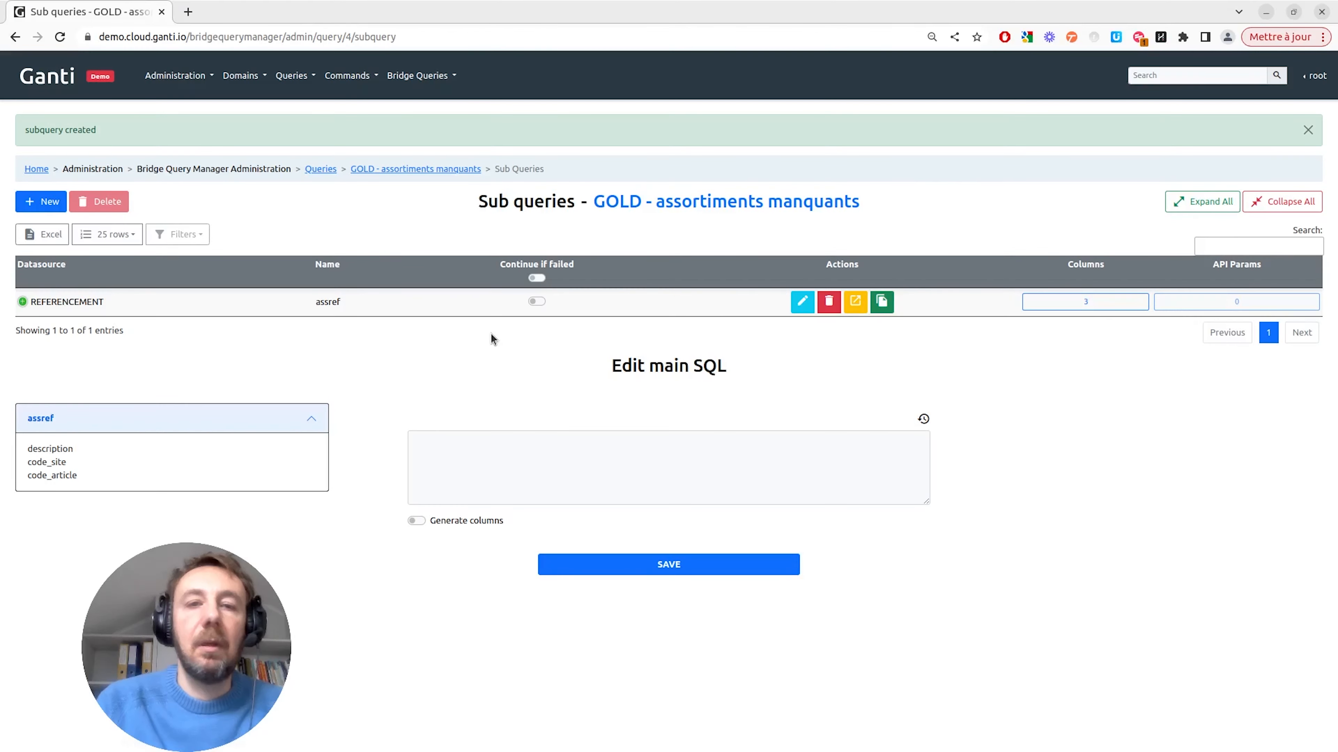
- Start a sub query on GOLD with the copied SQL "select aracexr, arasite from artuc where sysdate between araddeb and aradfin and arasite <> 101"
click(47, 203)
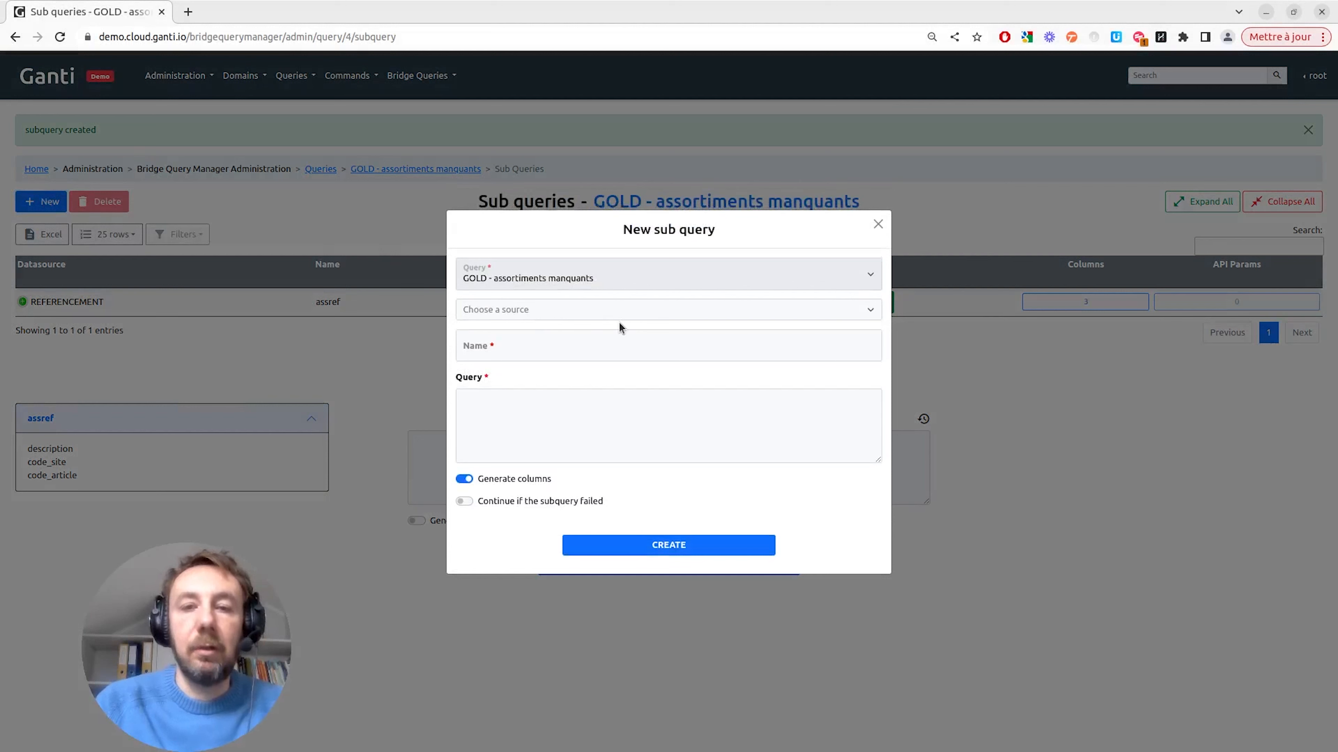
click(639, 315)
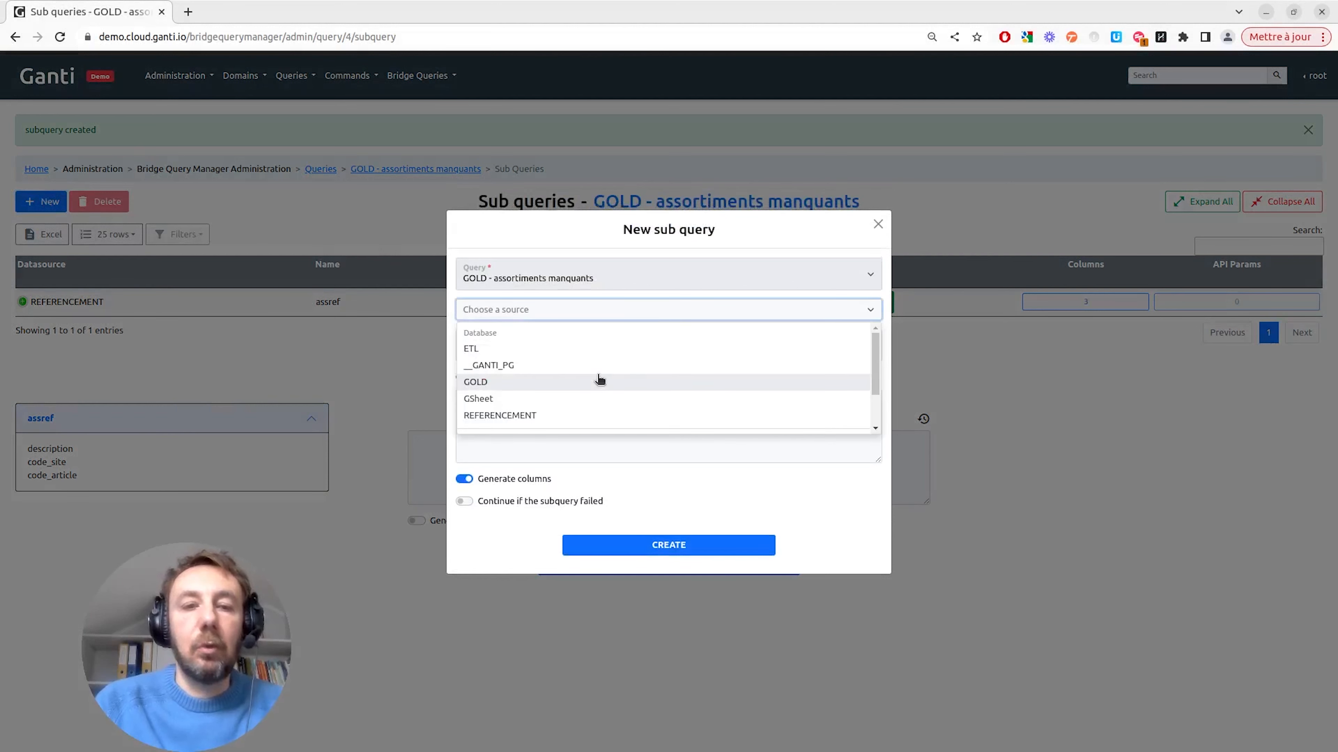
click(594, 382)
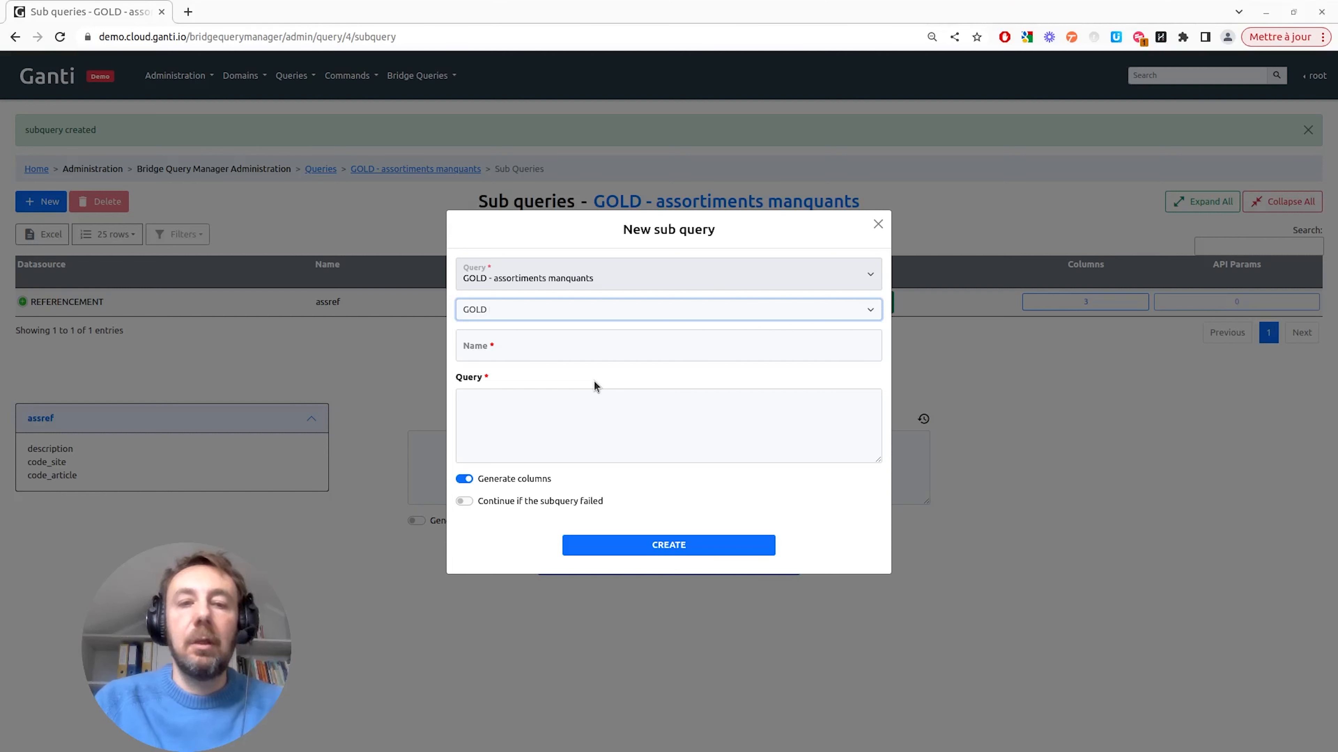
key(alt+Tab)
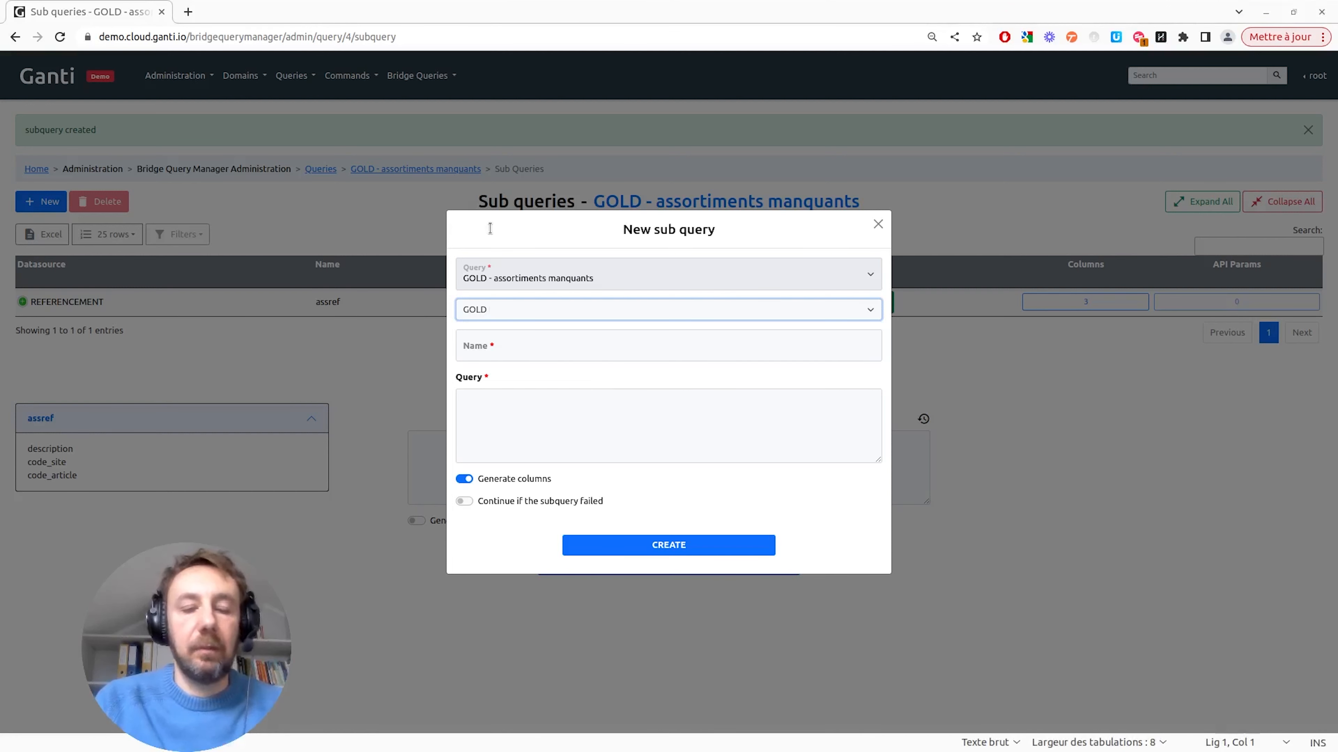
key(alt+Tab)
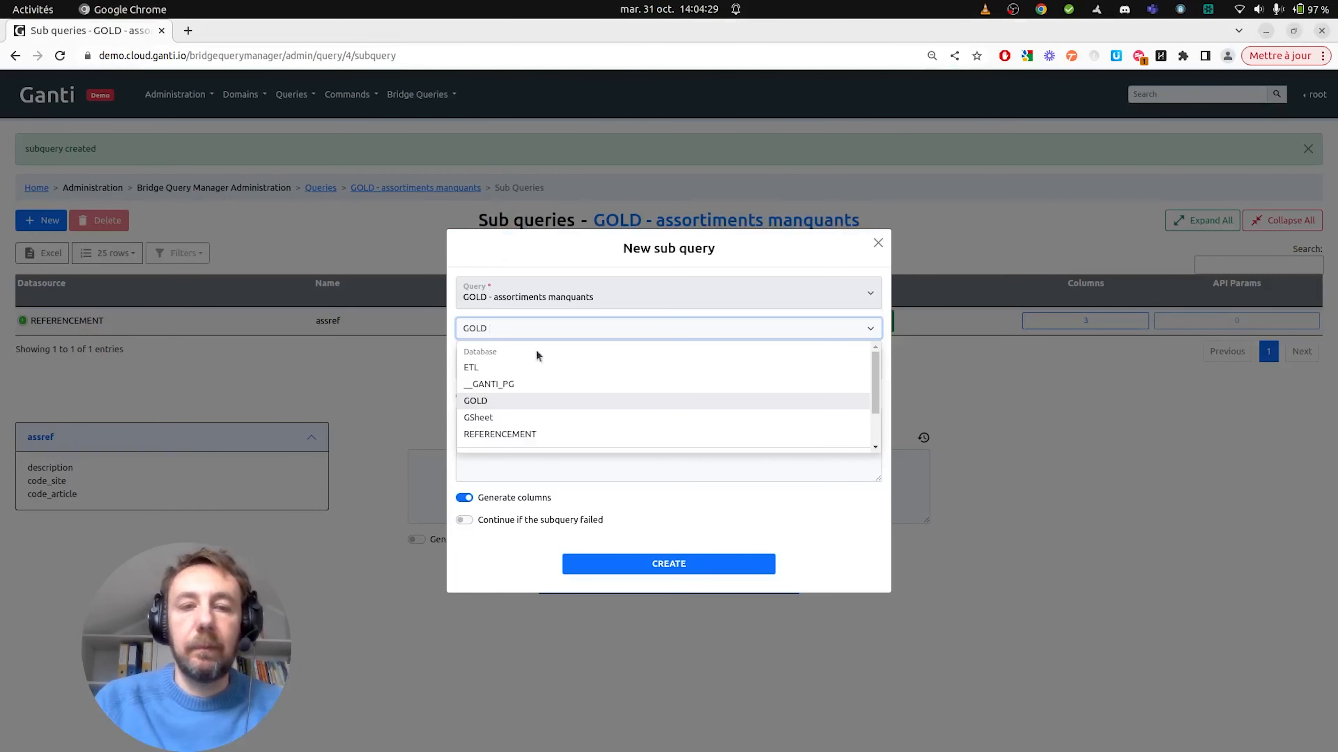
click(560, 404)
click(545, 434)
key(ctrl+v)
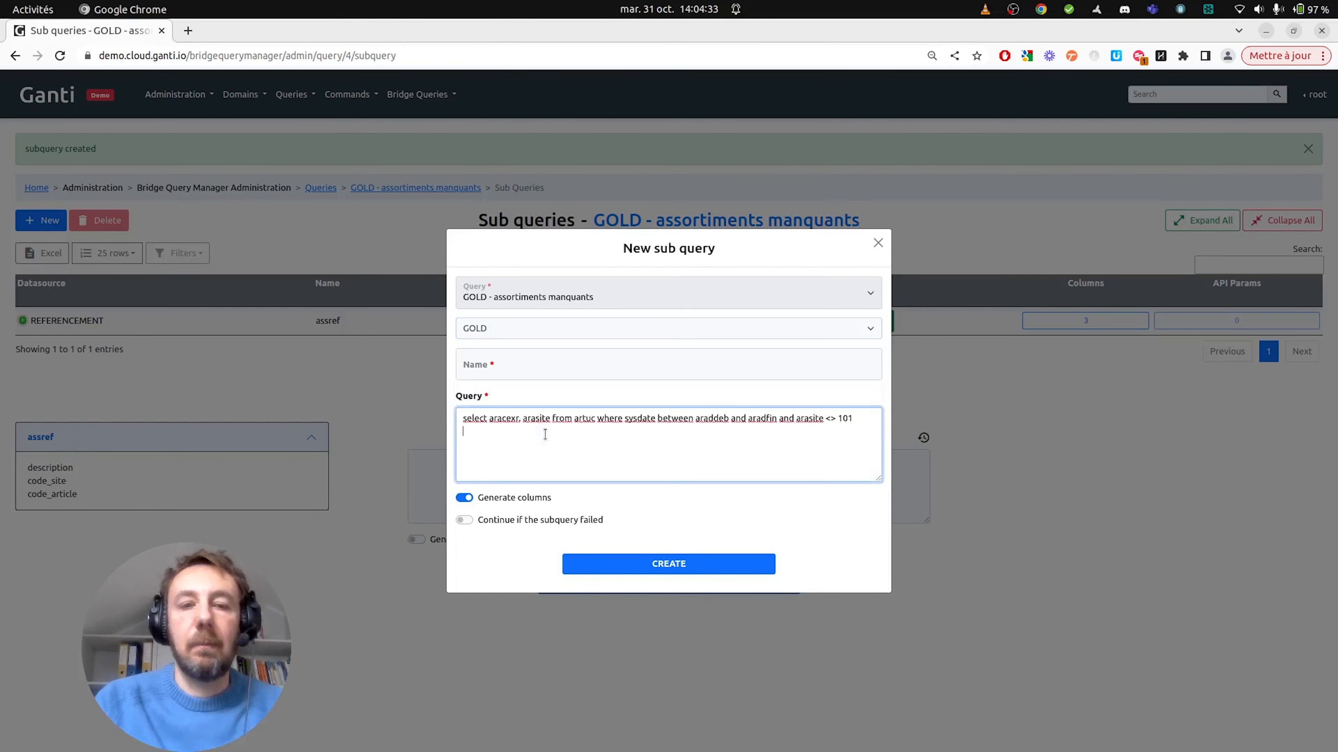
- Name the new GOLD sub query assgold and place the cursor in its query text
click(510, 368)
text(ass)
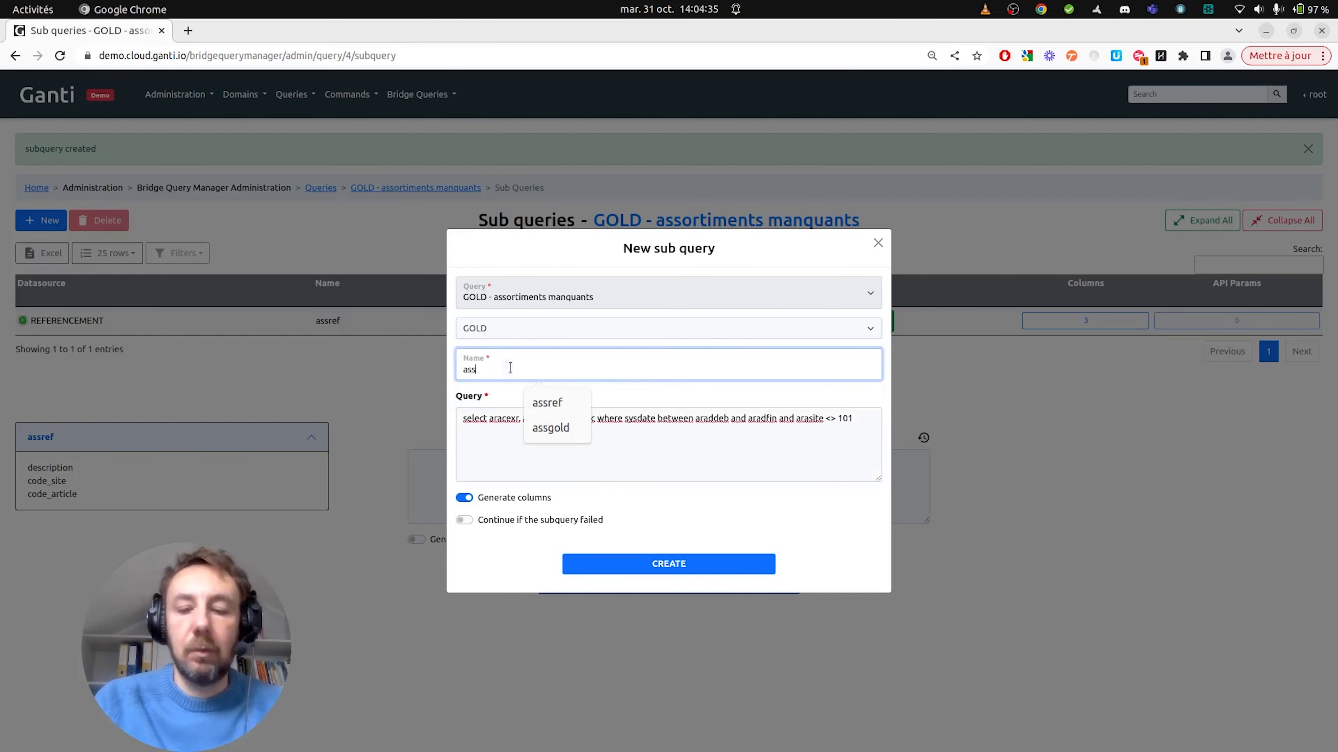
text(gold)
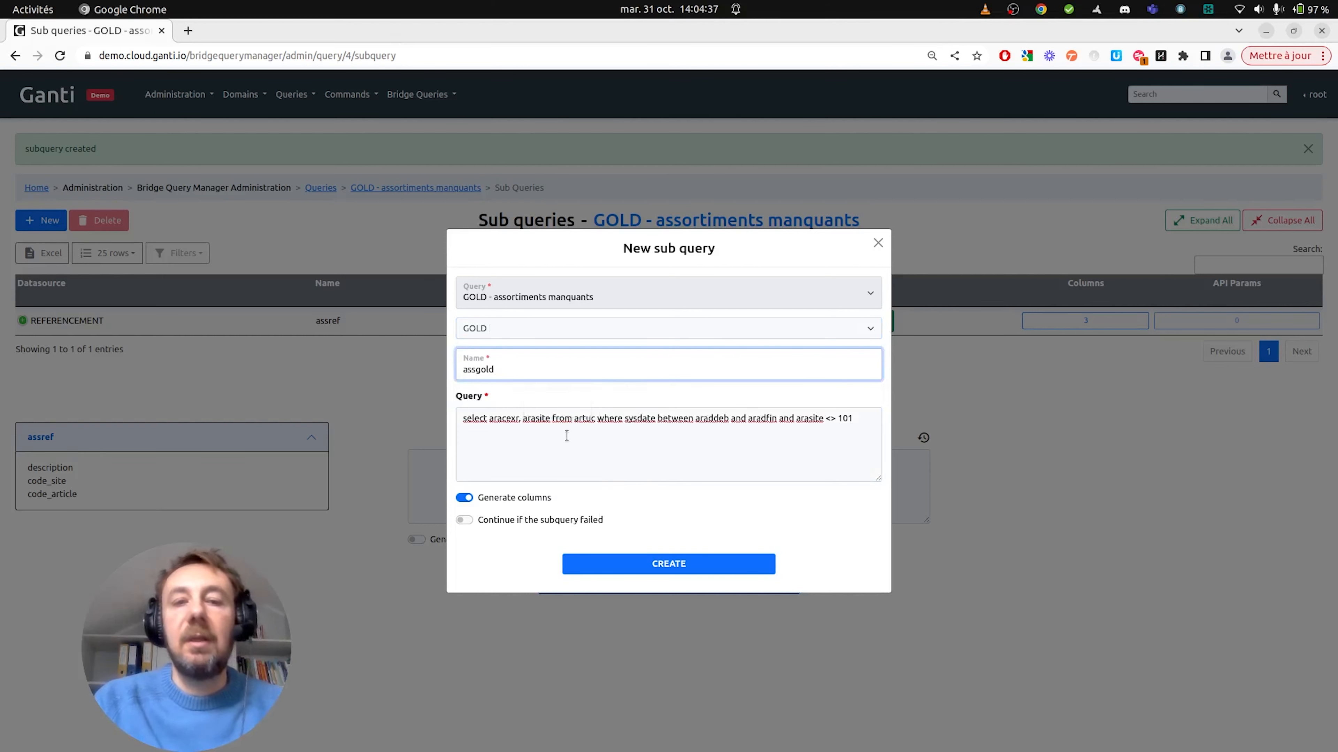
click(507, 422)
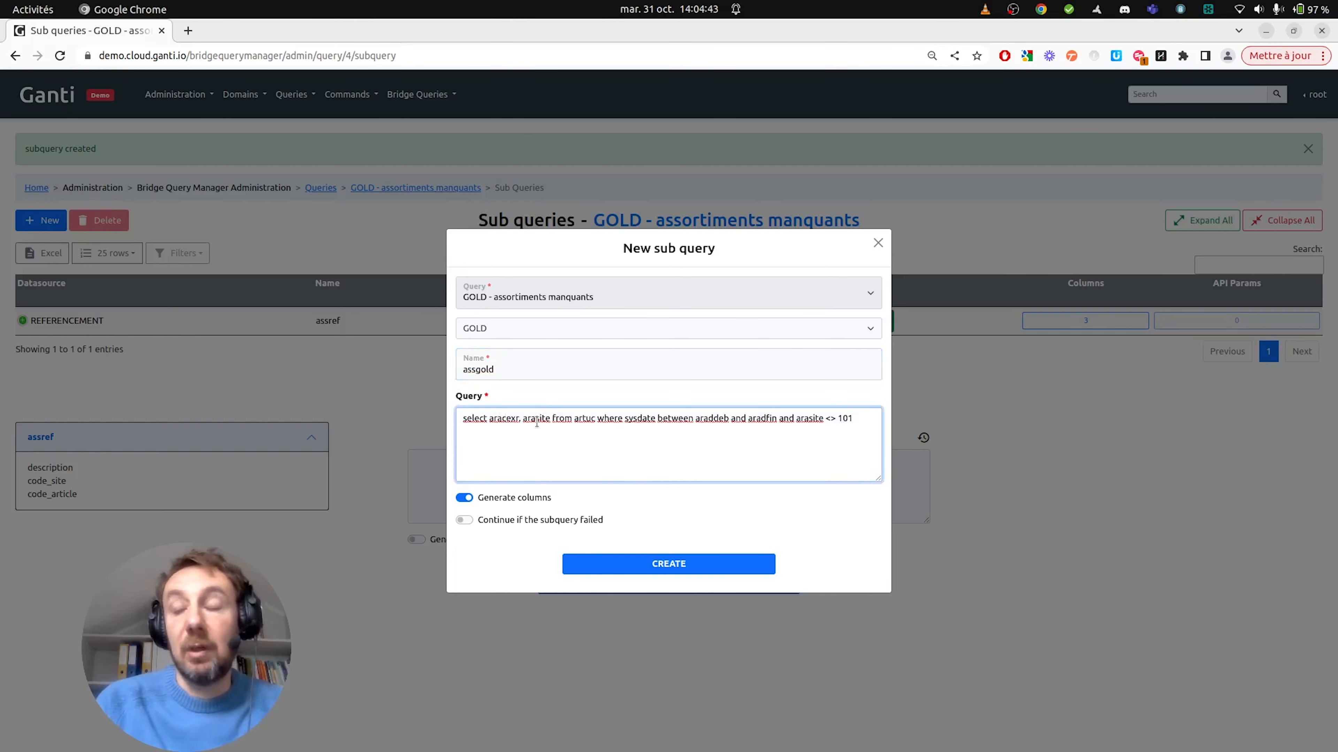
- Finalize the assgold query text selecting aracexr and arasite, and create the sub query with column generation enabled
key(BackSpace)
text(d)
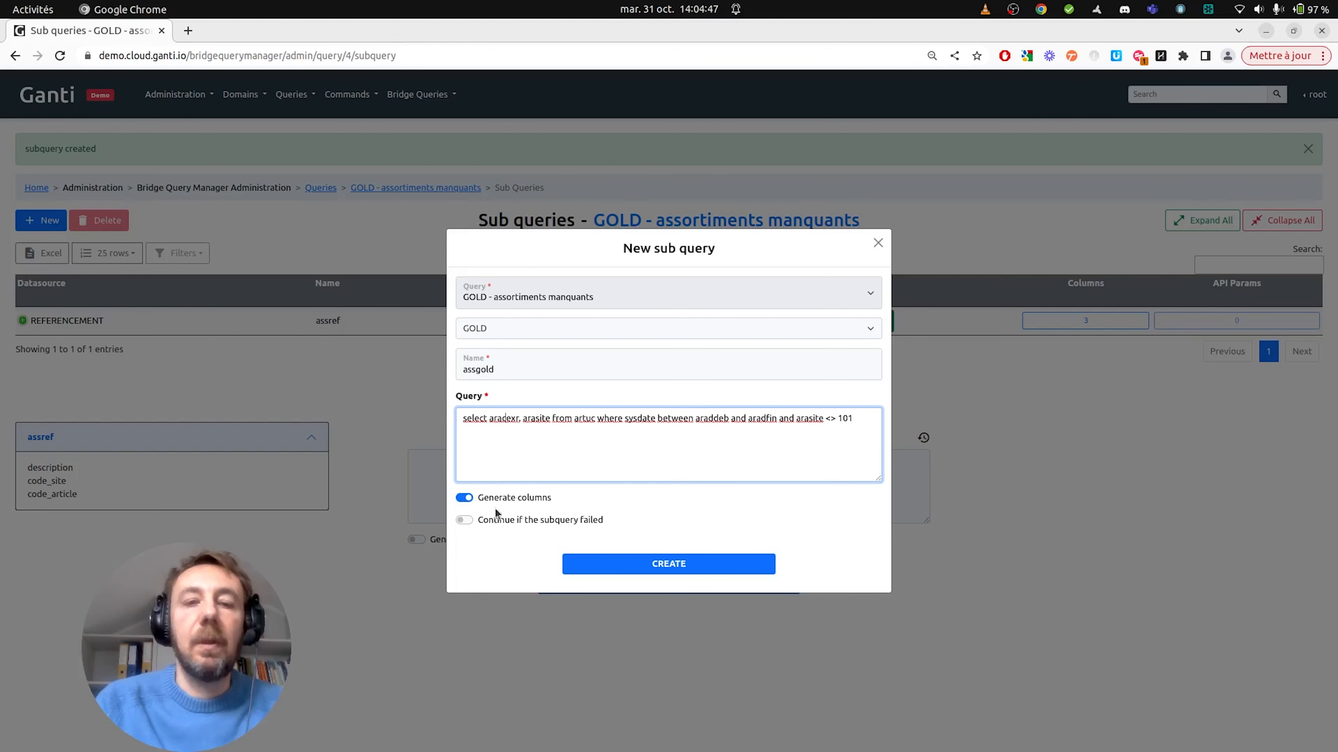
click(661, 559)
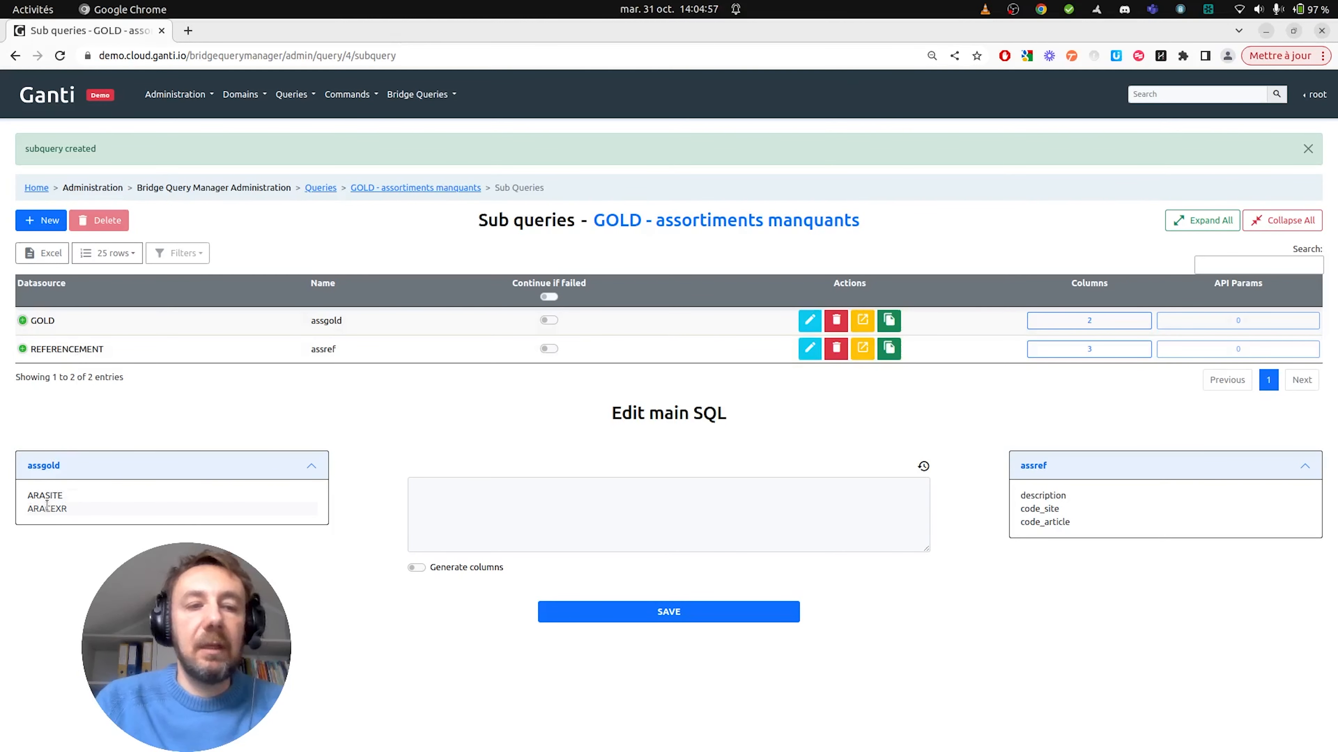
- Begin the main SQL with "select * from _assref_ where not exists"
click(432, 509)
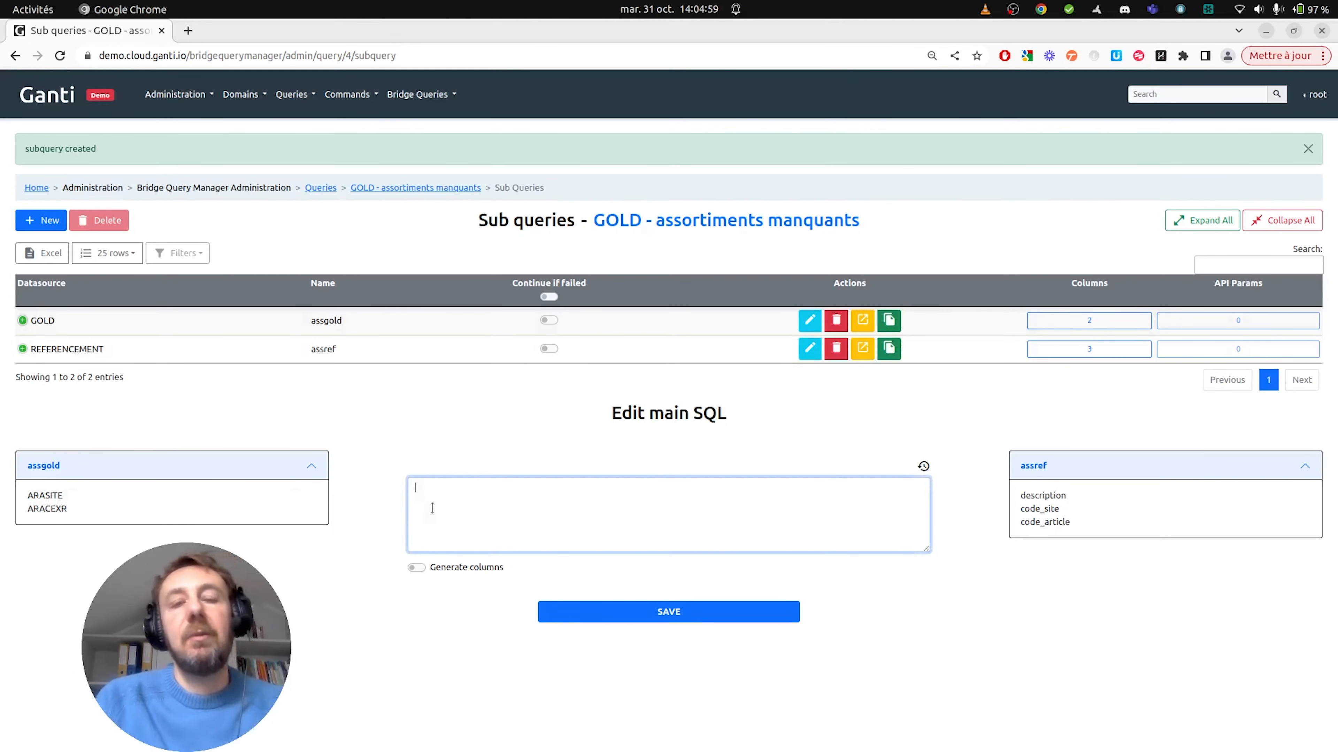
text(select *)
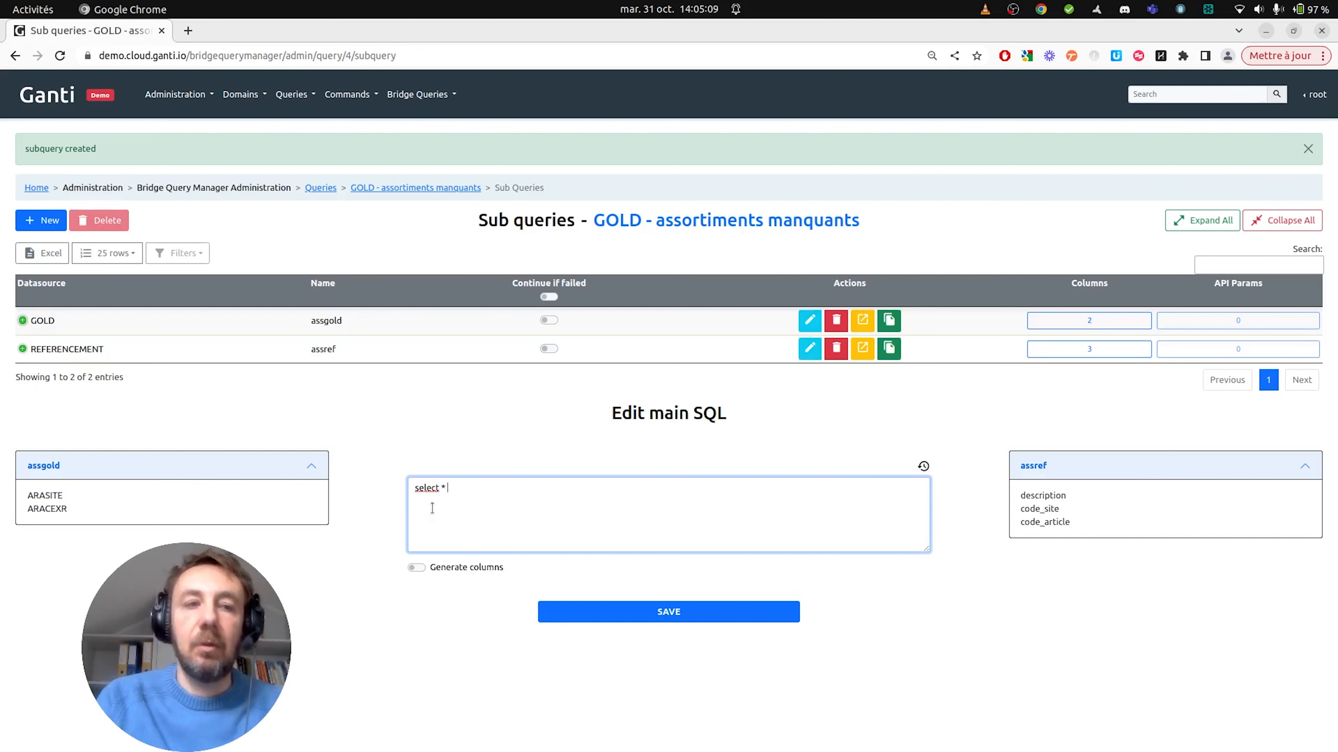
text(from)
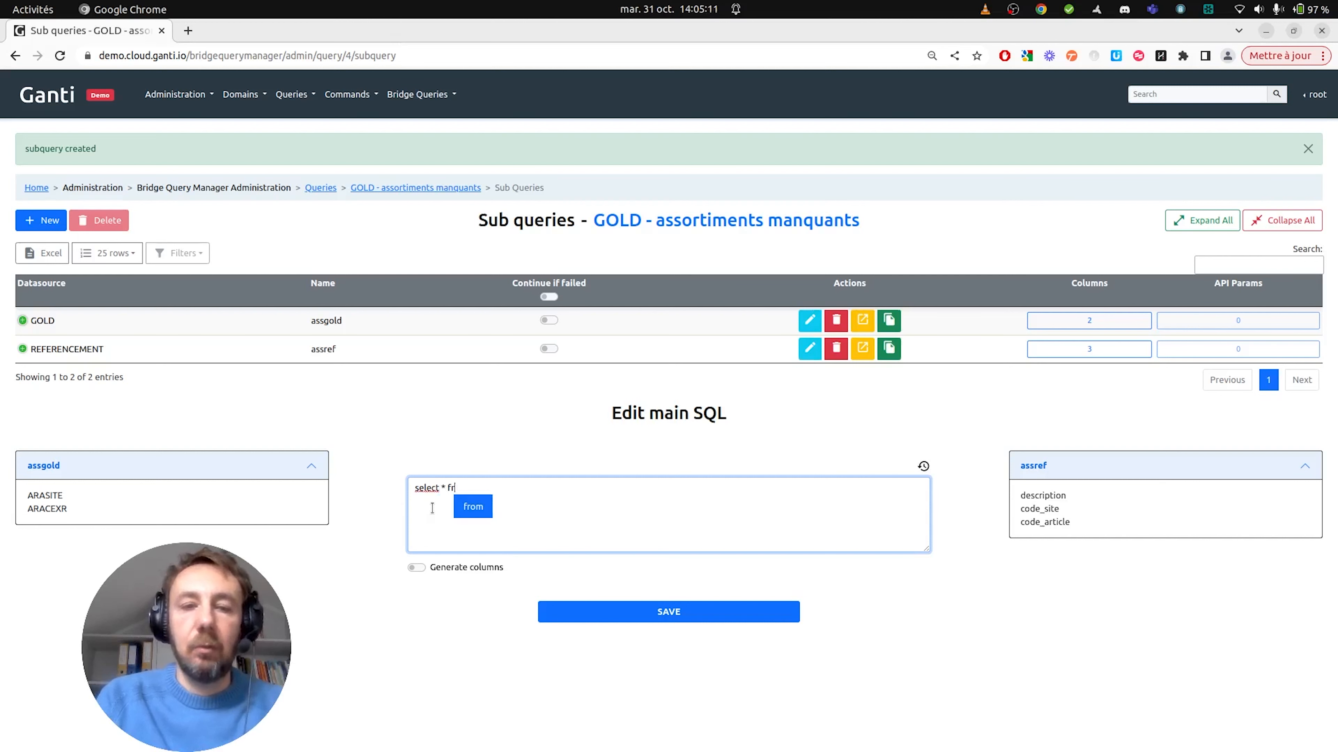
text(_)
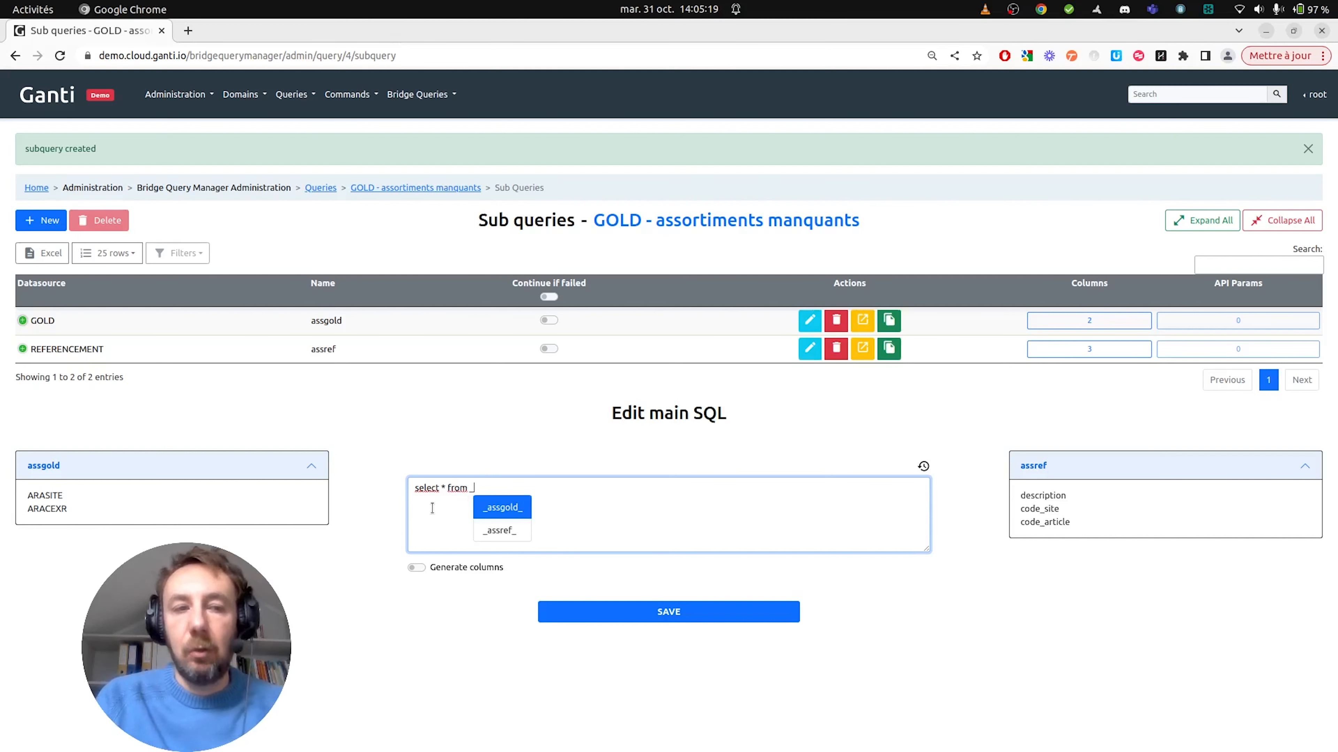
text(ass)
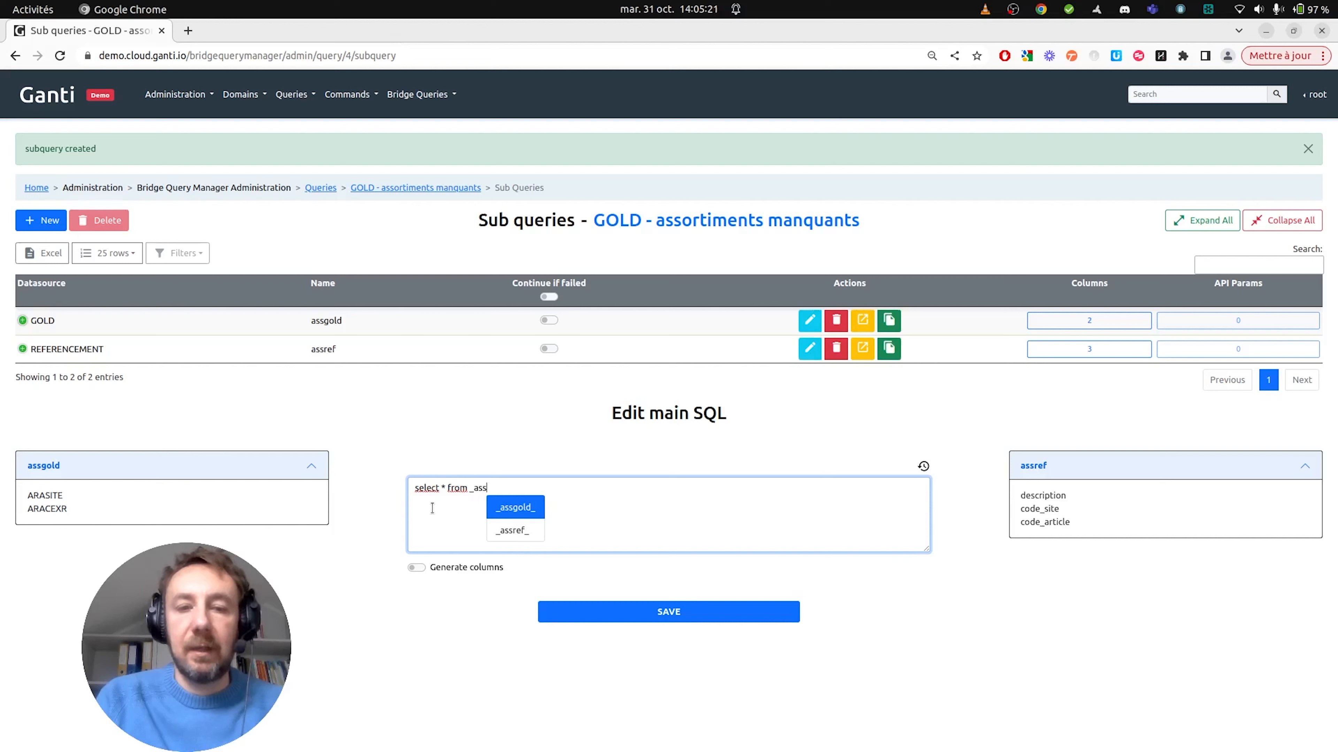
text(ref)
key(Return)
text(where not exis)
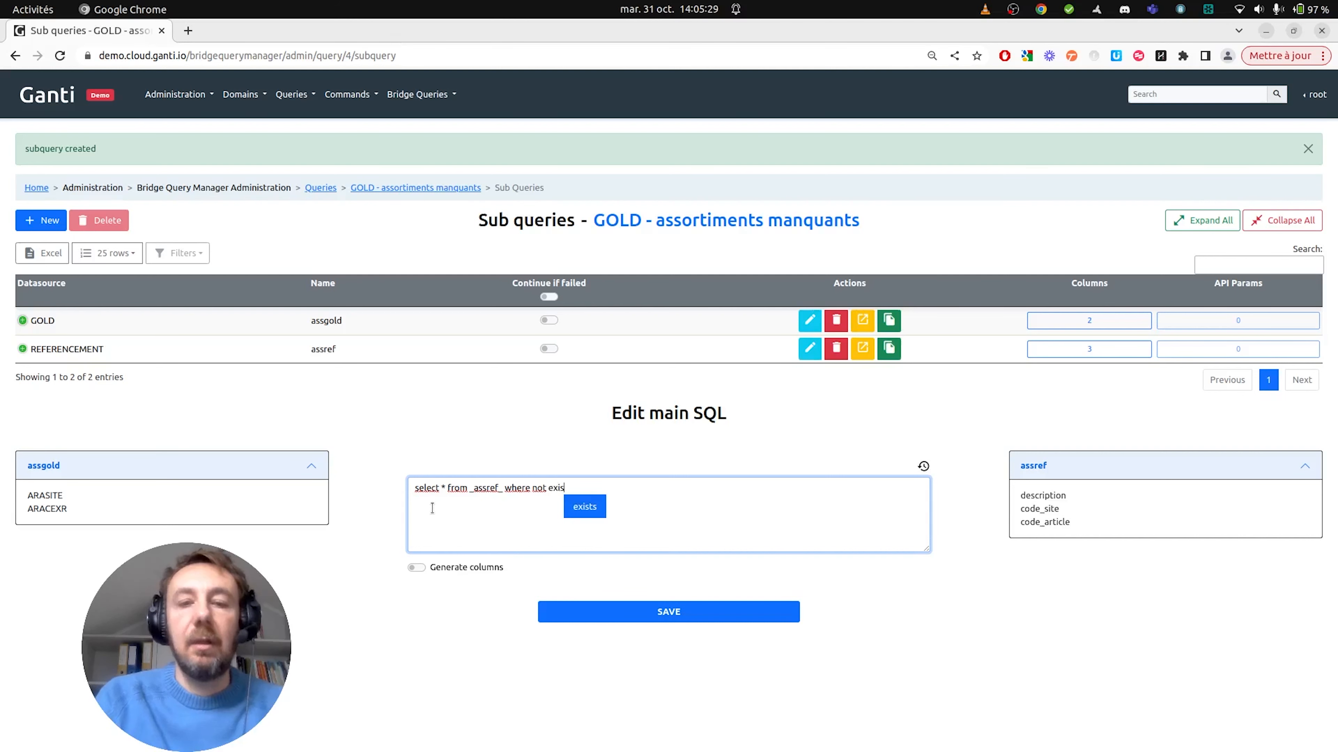
text(ts)
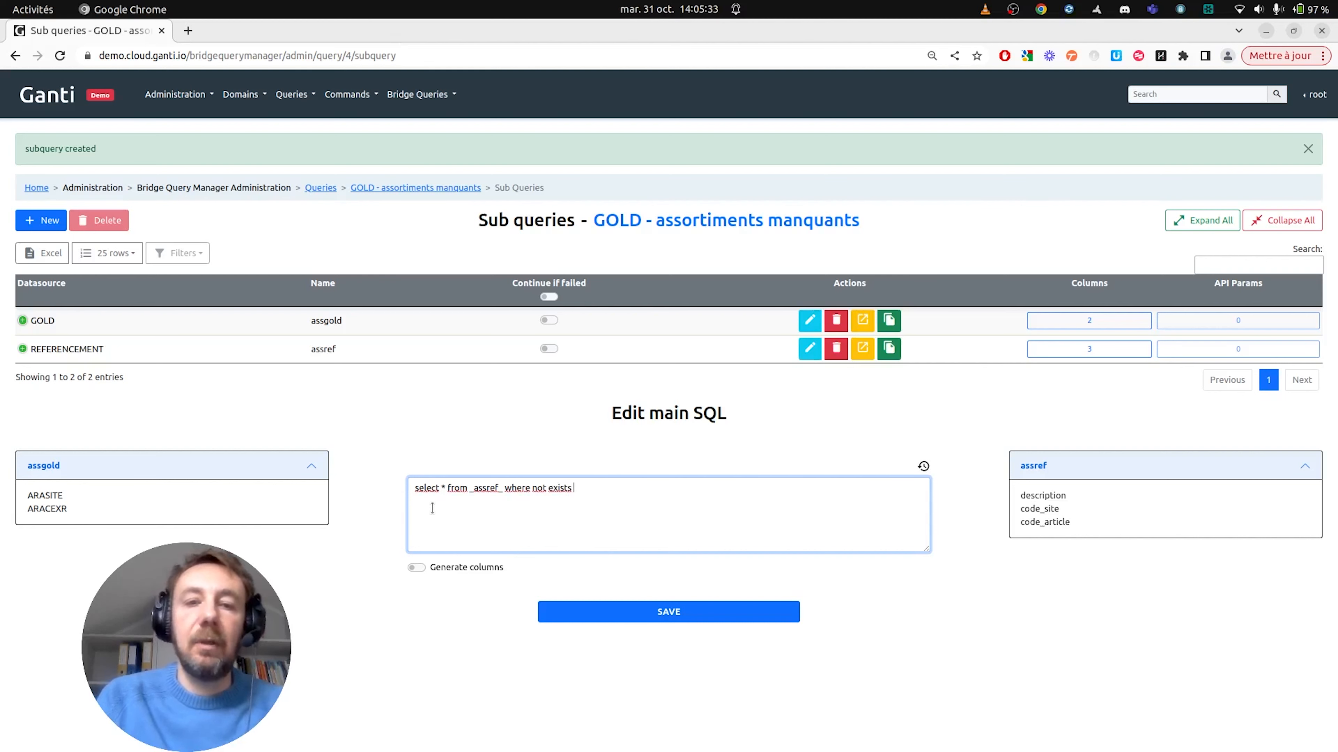
- Add the nested select "(select 1 from _assgold_ where code_site = arasite" to the main SQL
text( (select 1 from)
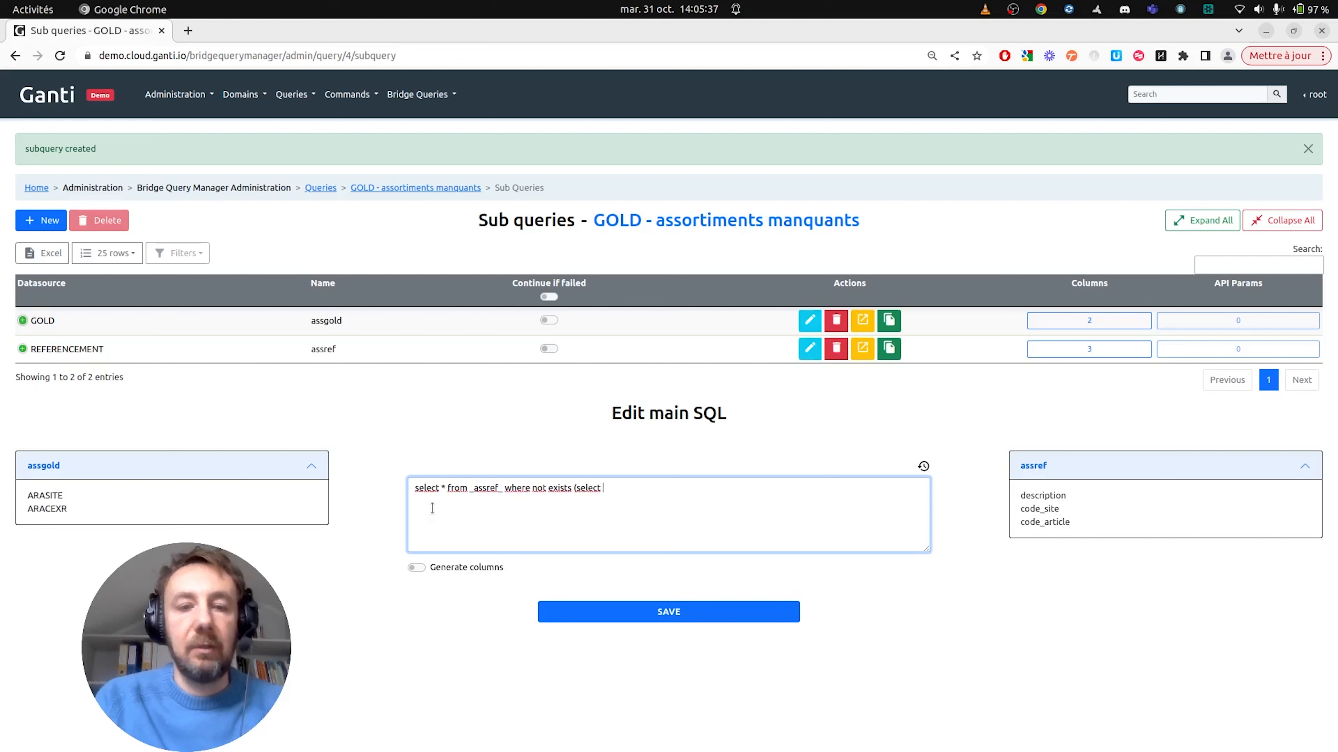
text( _)
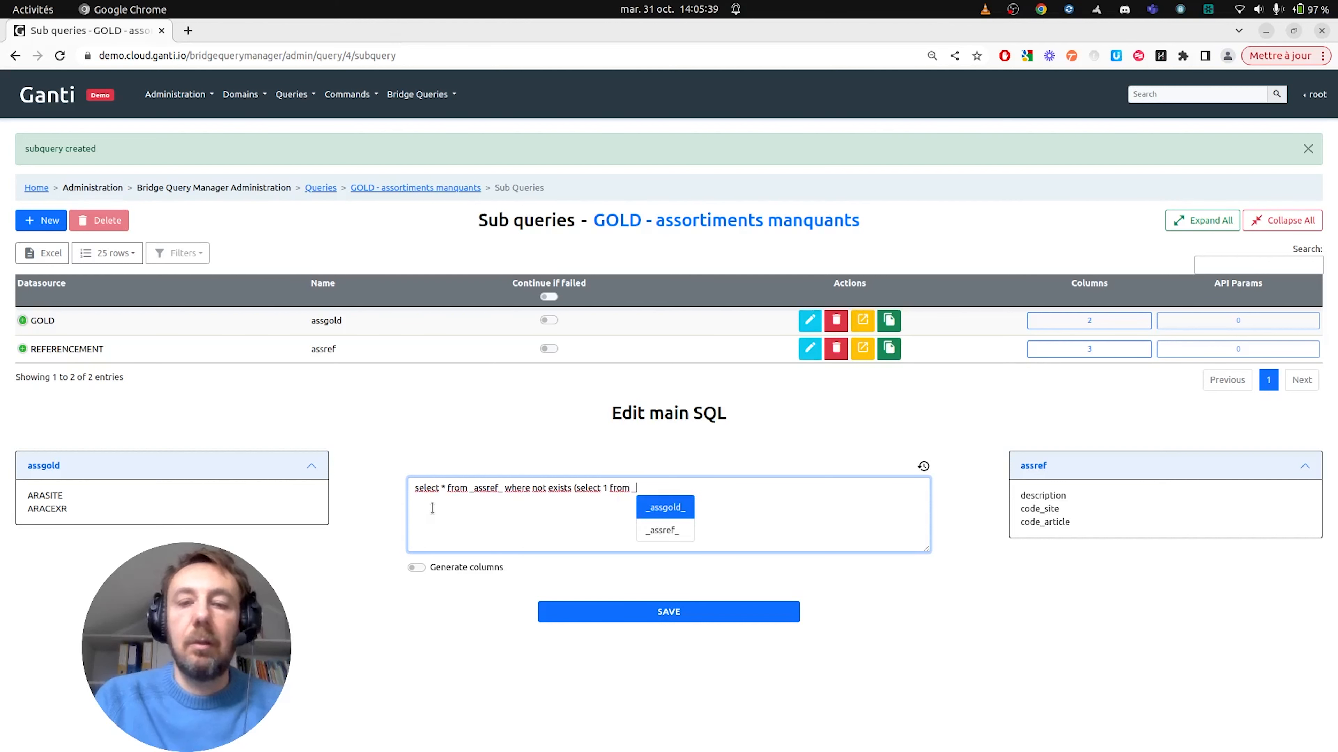
key(Return)
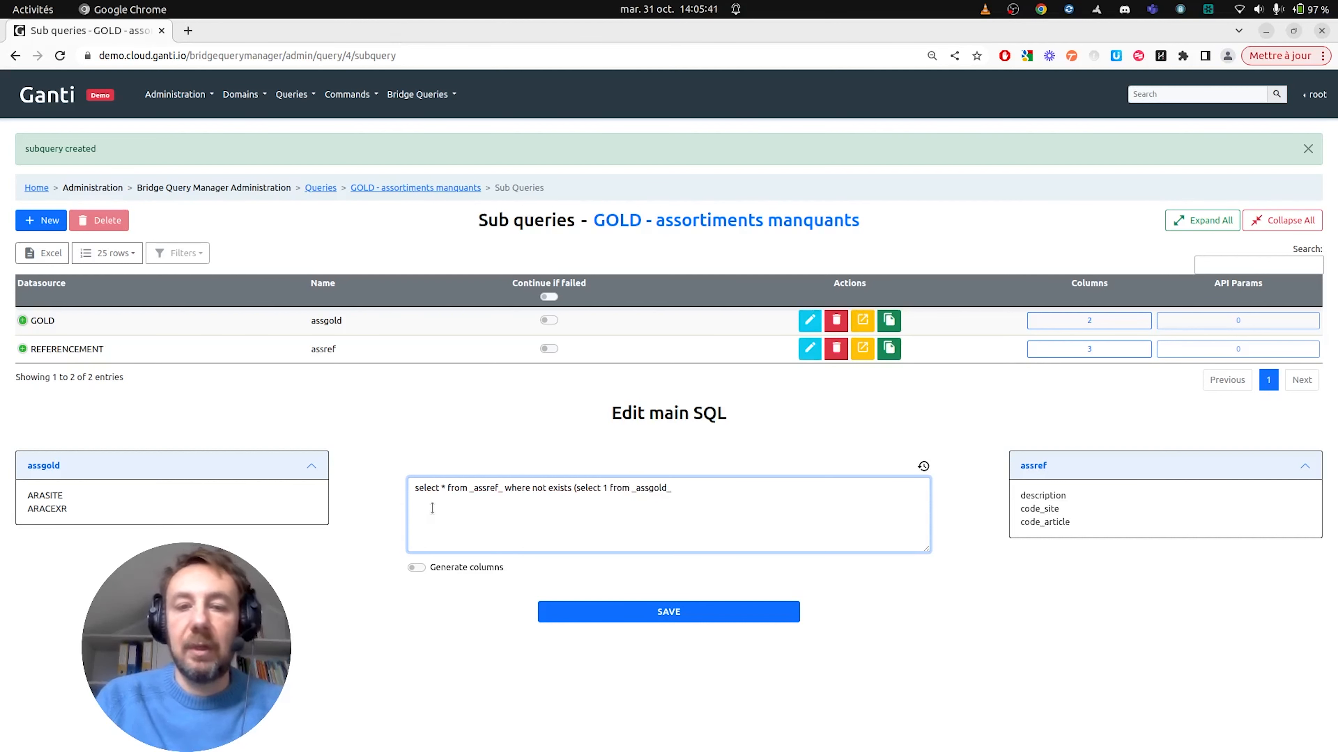
text(where cod)
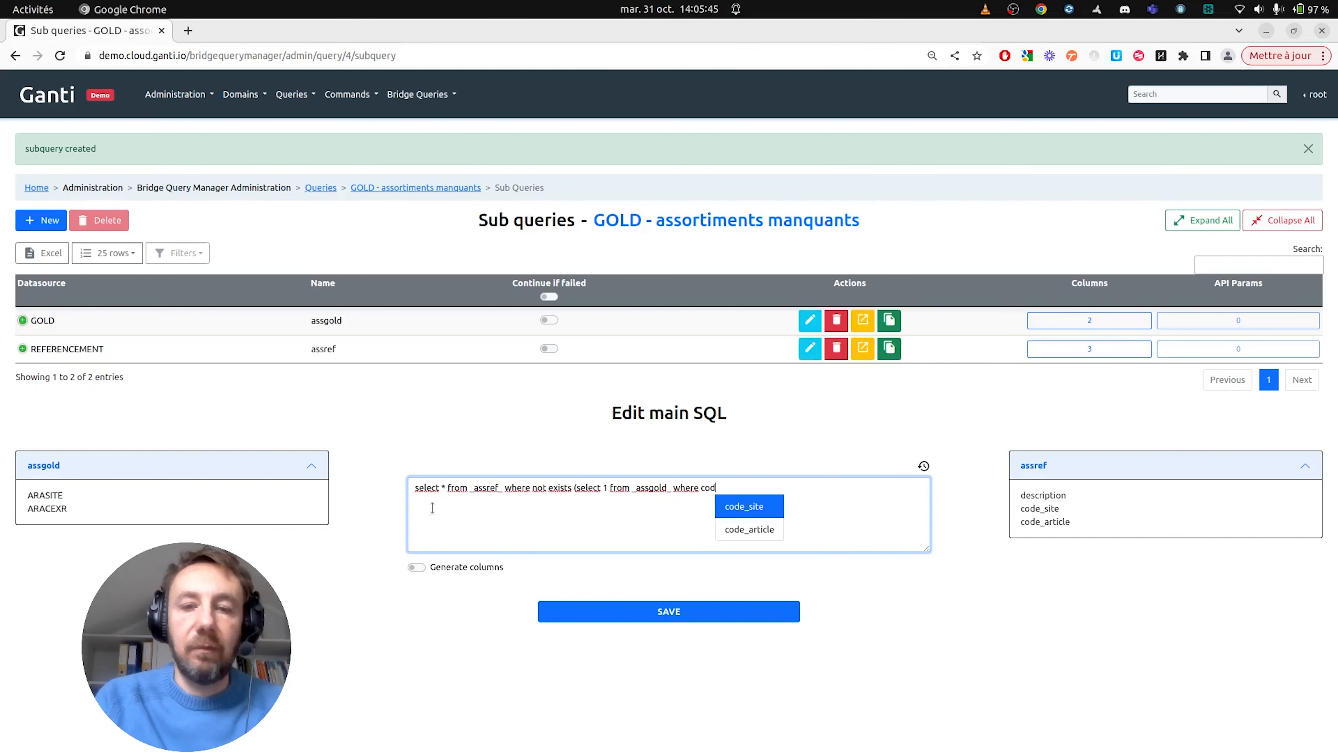
key(Return)
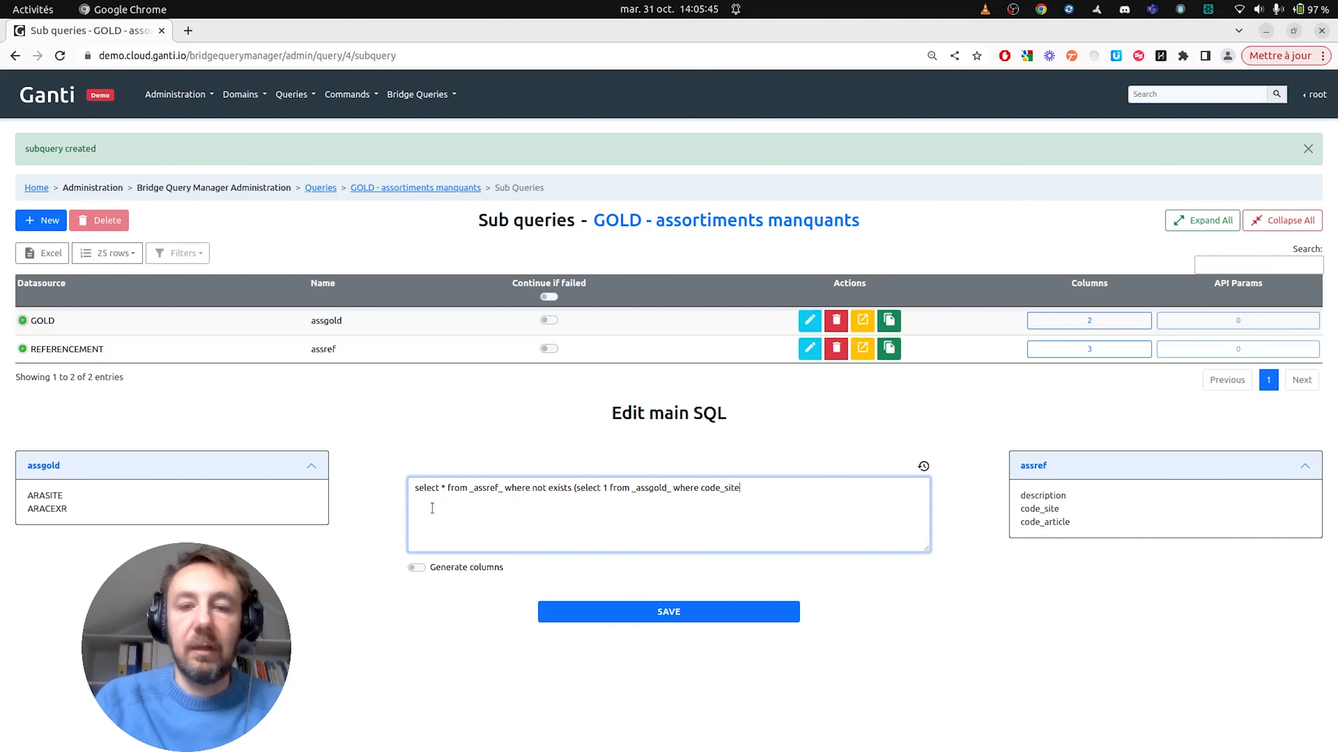
text(=)
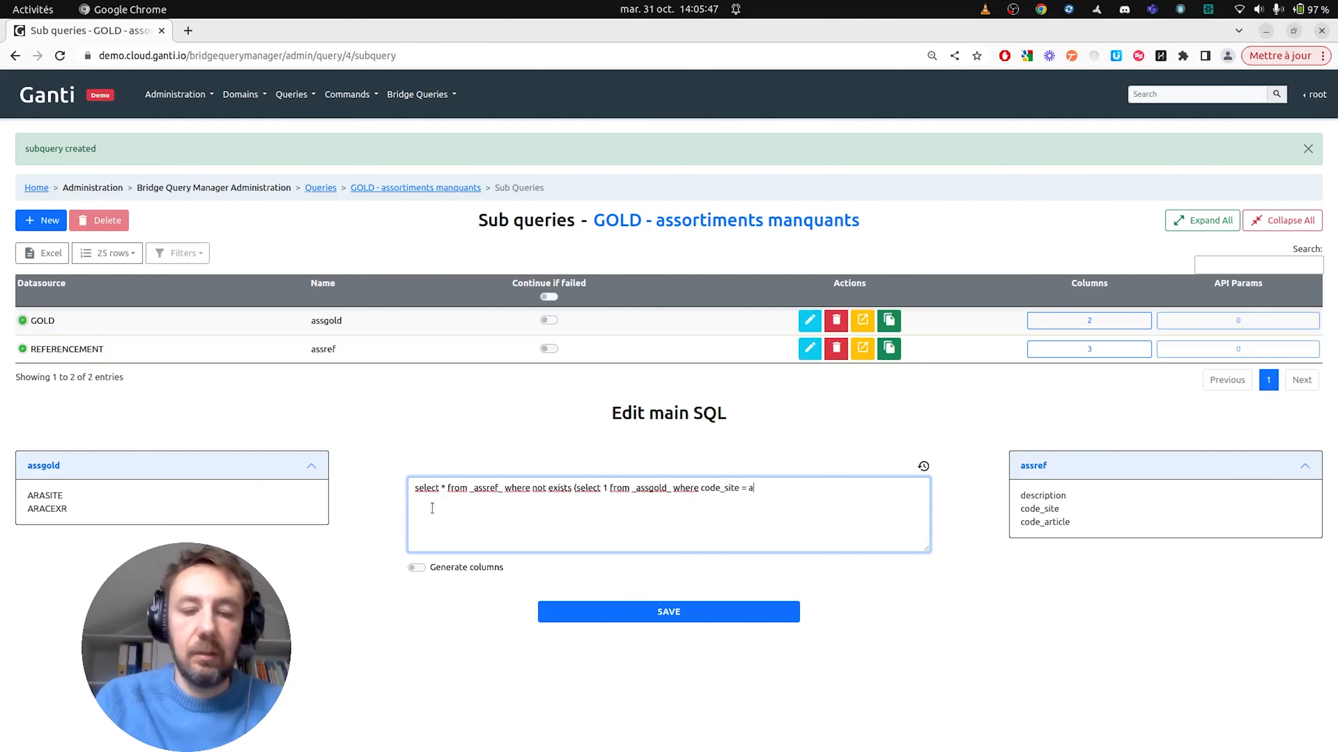
text( ara)
key(Return)
- Complete the nested condition with "and code_article = aracexr)" and save the main SQL with column generation enabled
text(and )
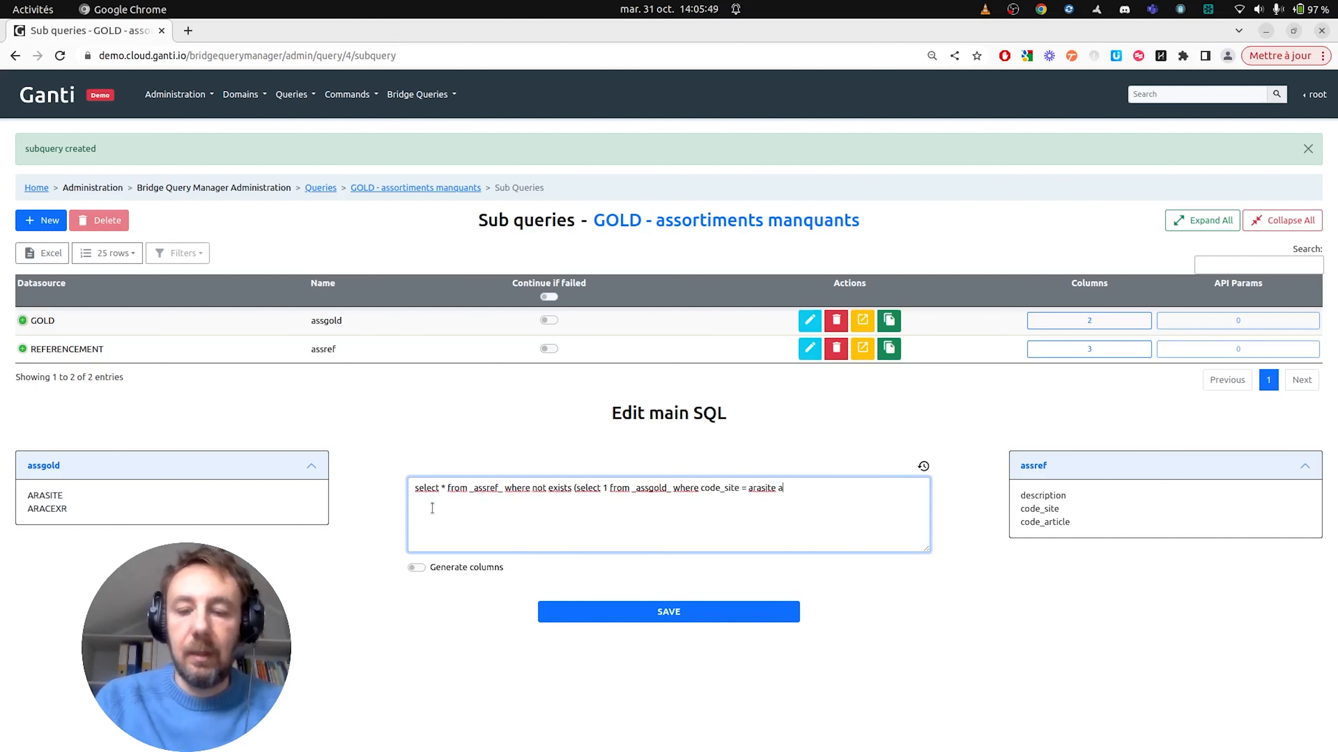
text(cod)
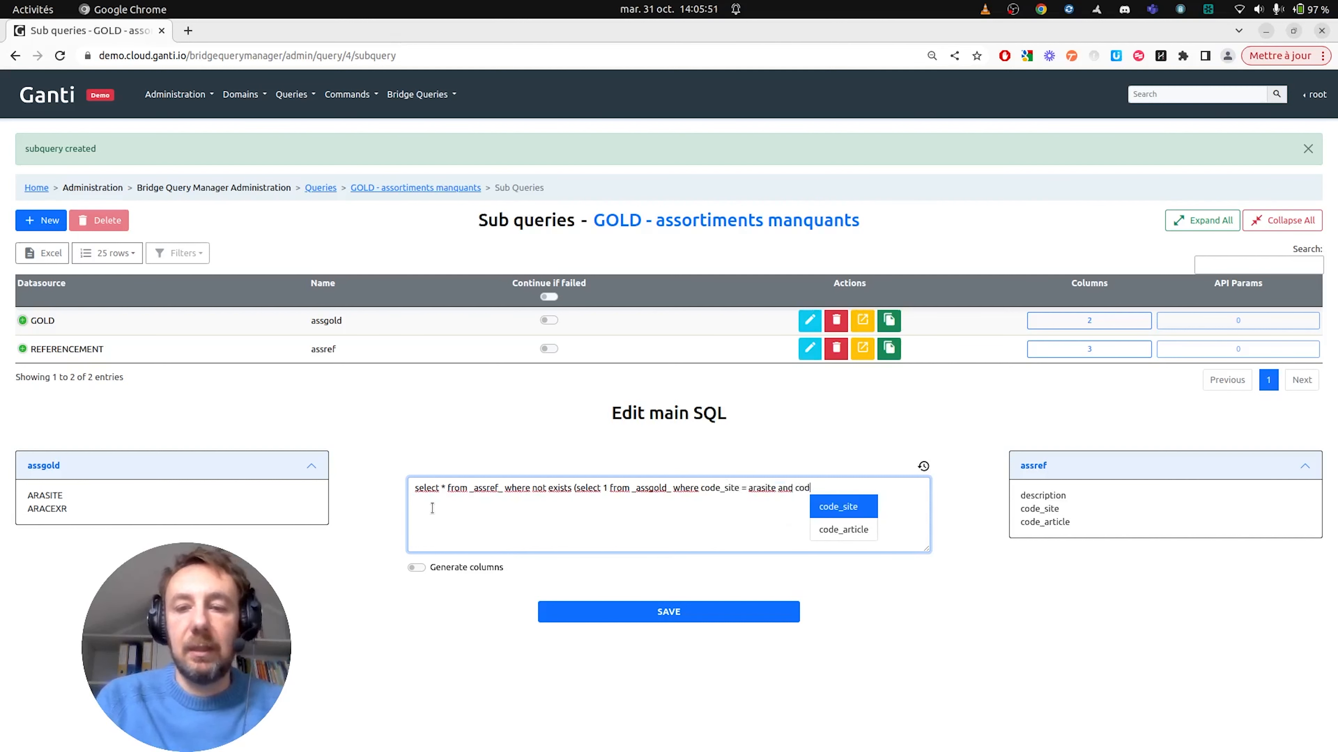
key(Down)
key(Return)
text(= ara)
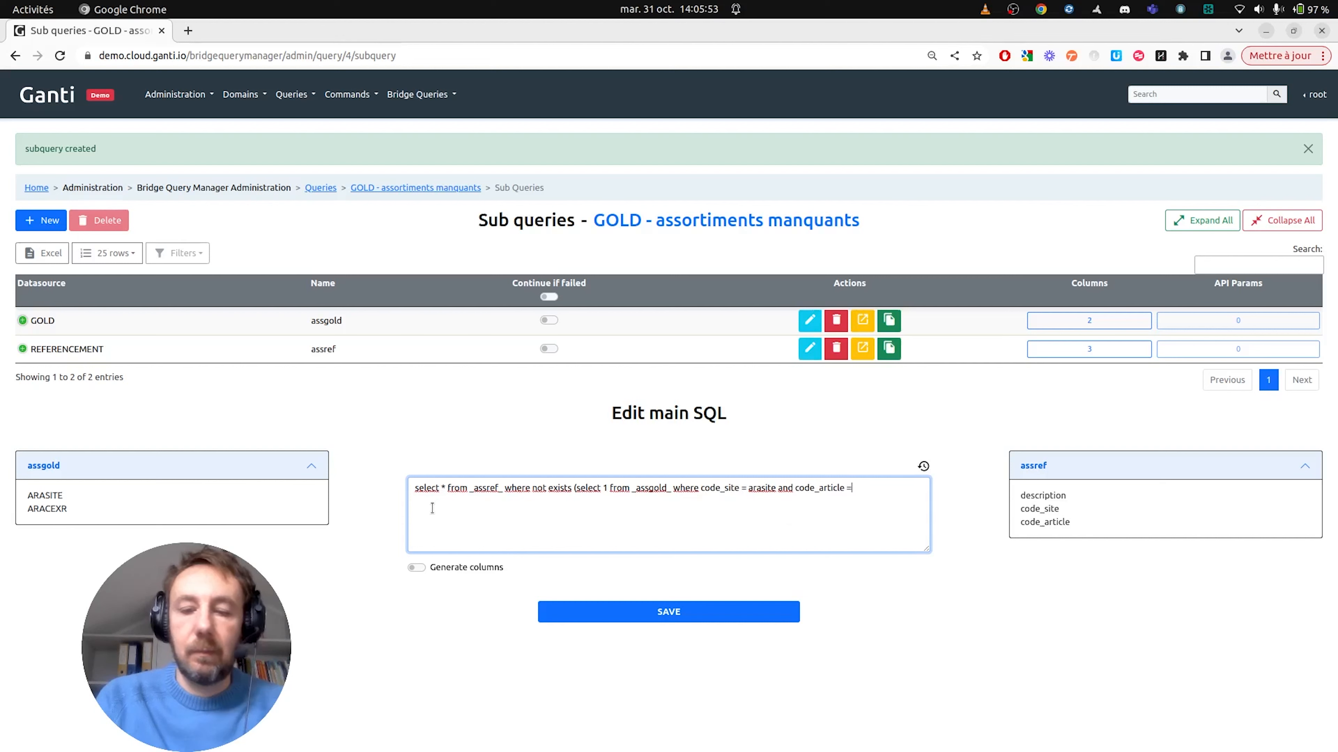
key(Down)
key(Return)
text())
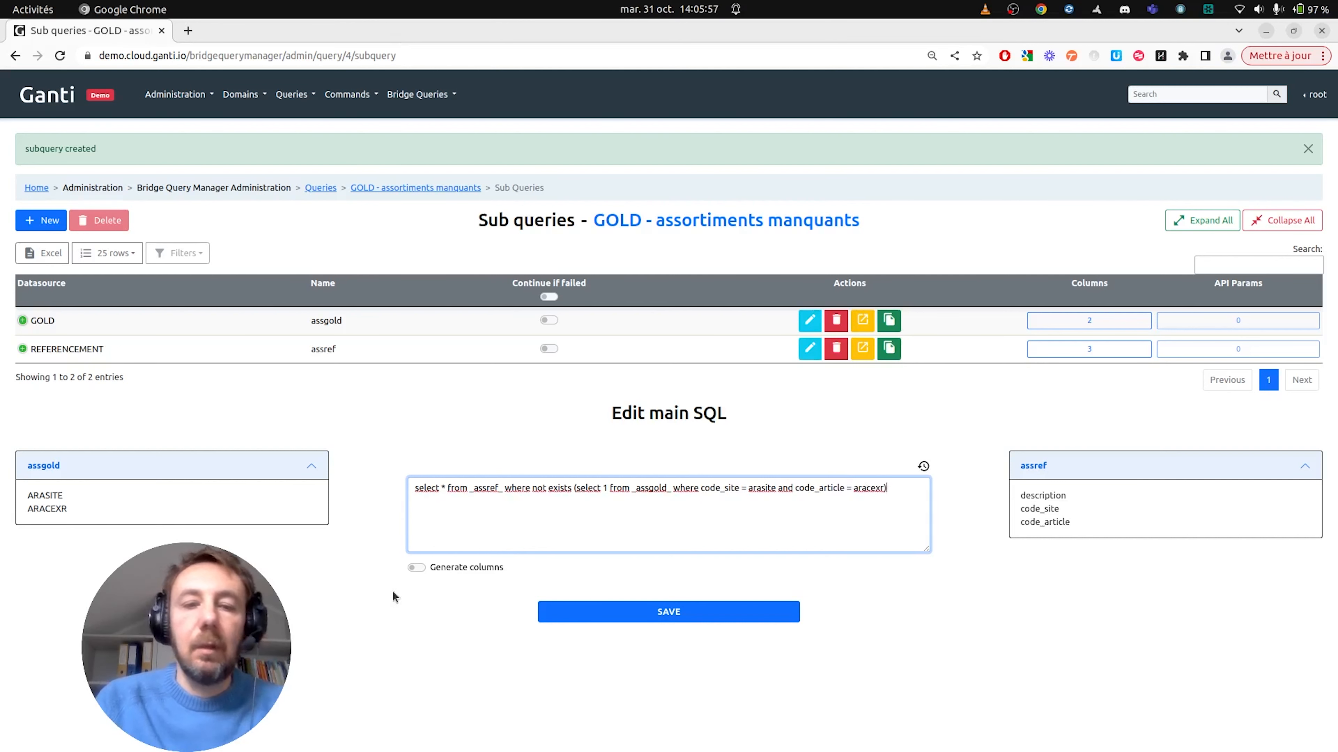
click(417, 567)
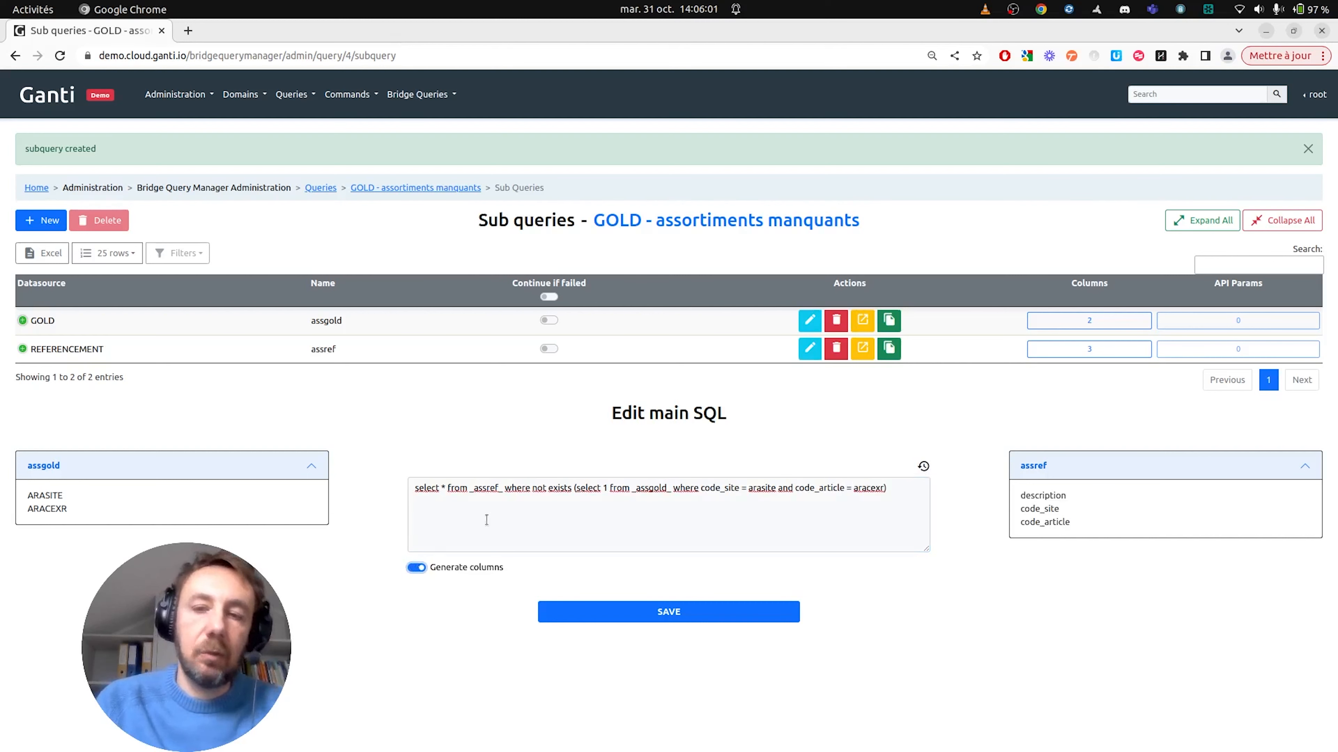
click(668, 613)
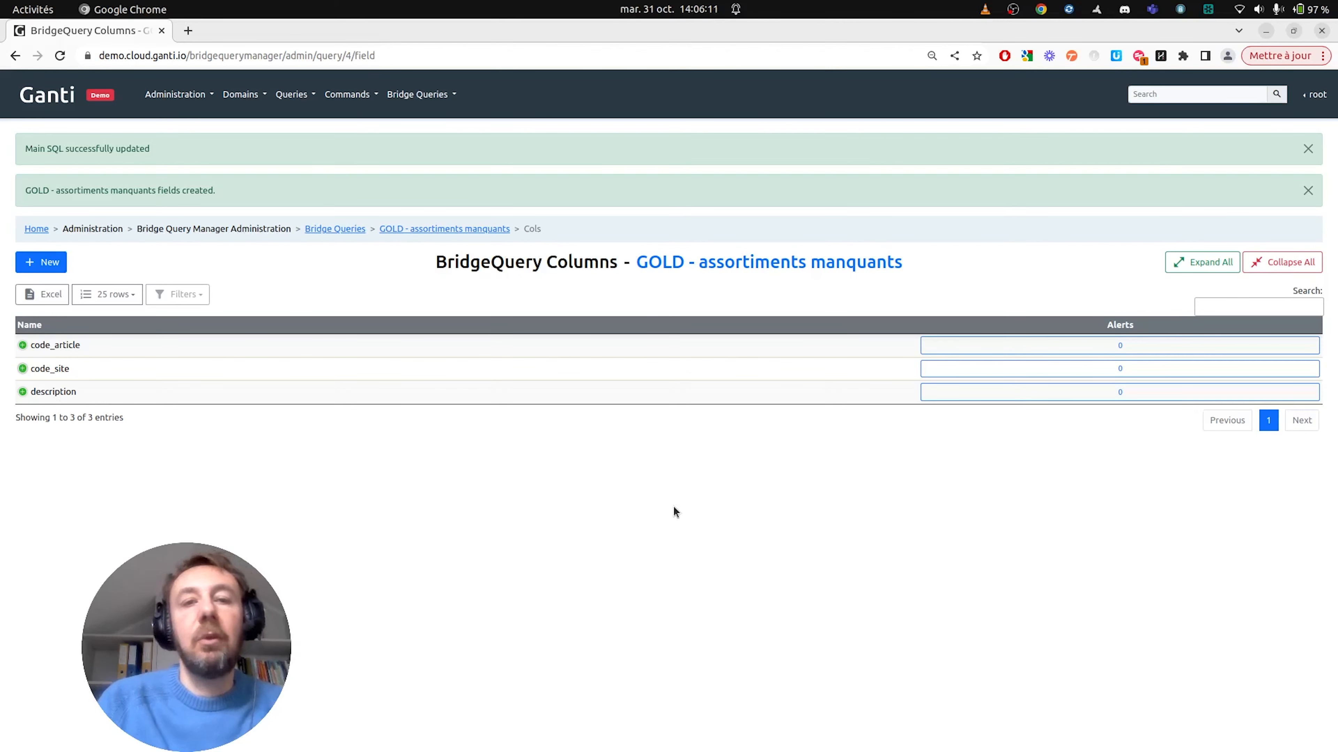
- Run the GOLD - assortiments manquants bridge query to view its results
click(448, 93)
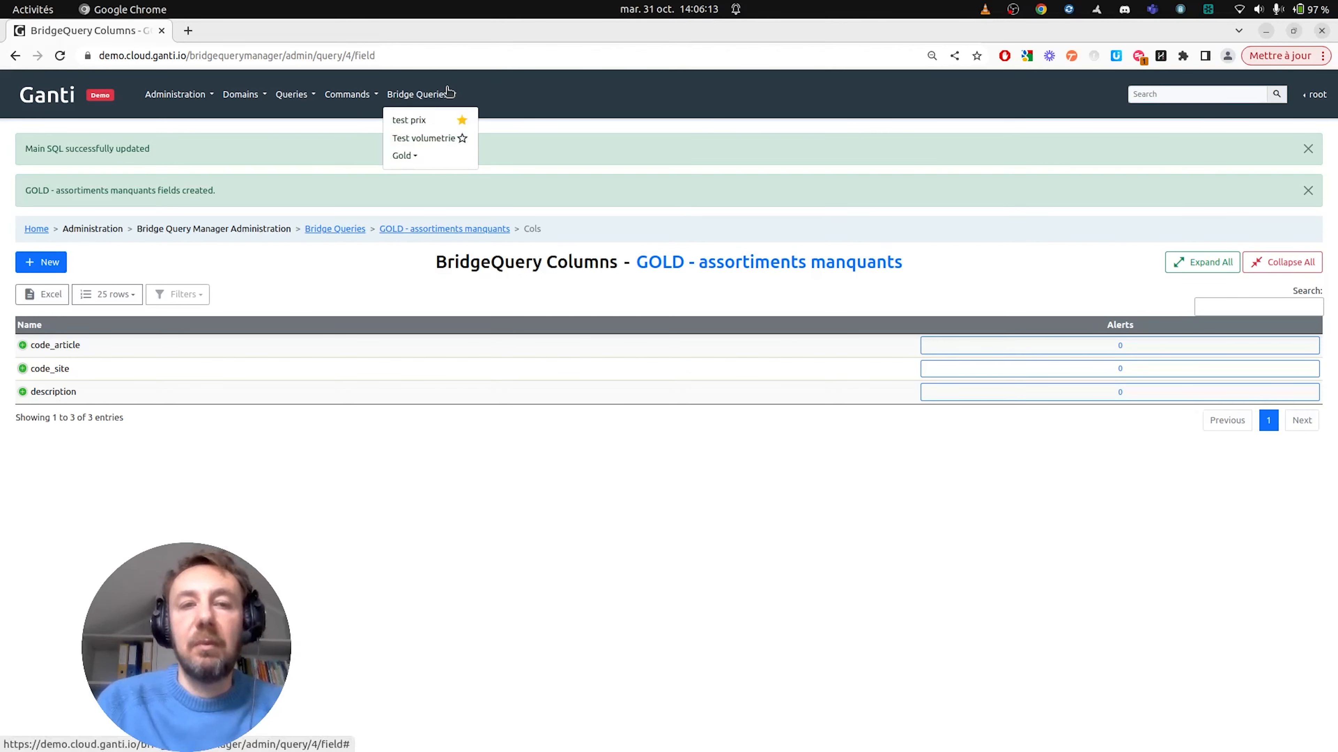
click(416, 153)
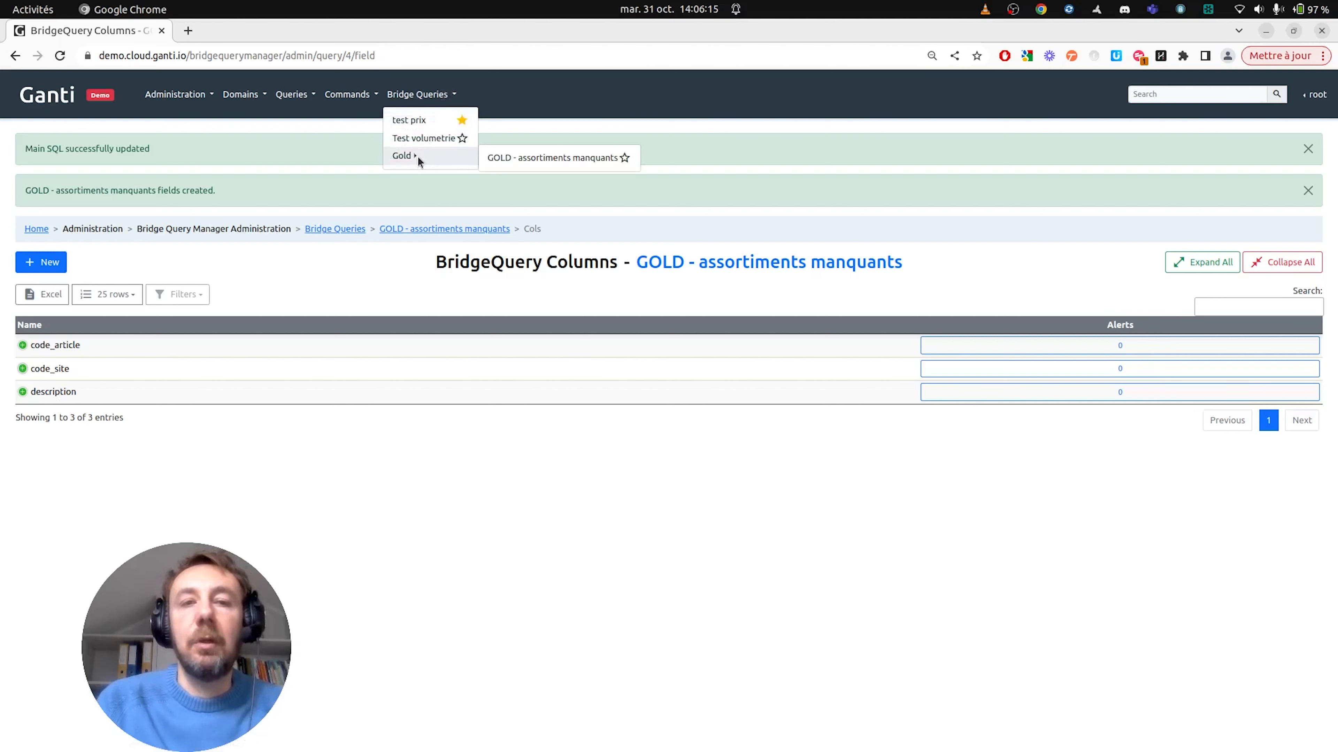
click(563, 296)
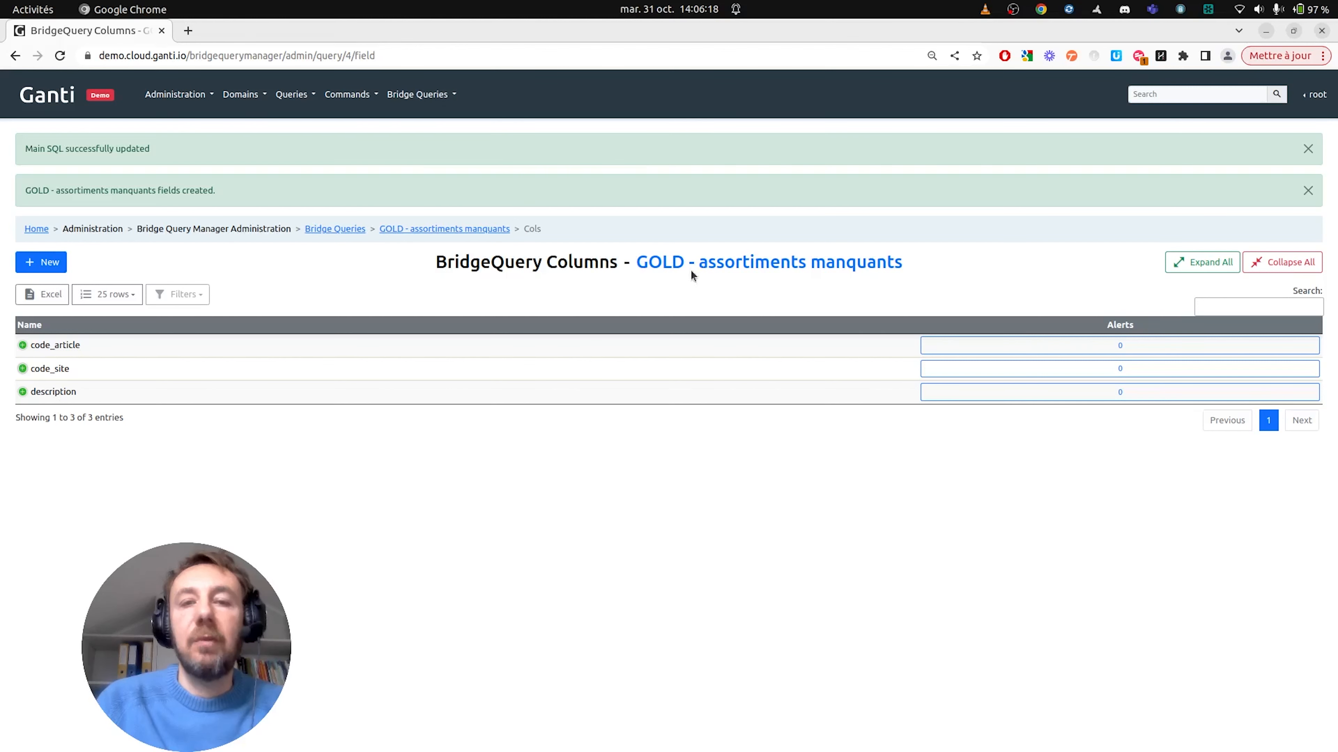
click(725, 264)
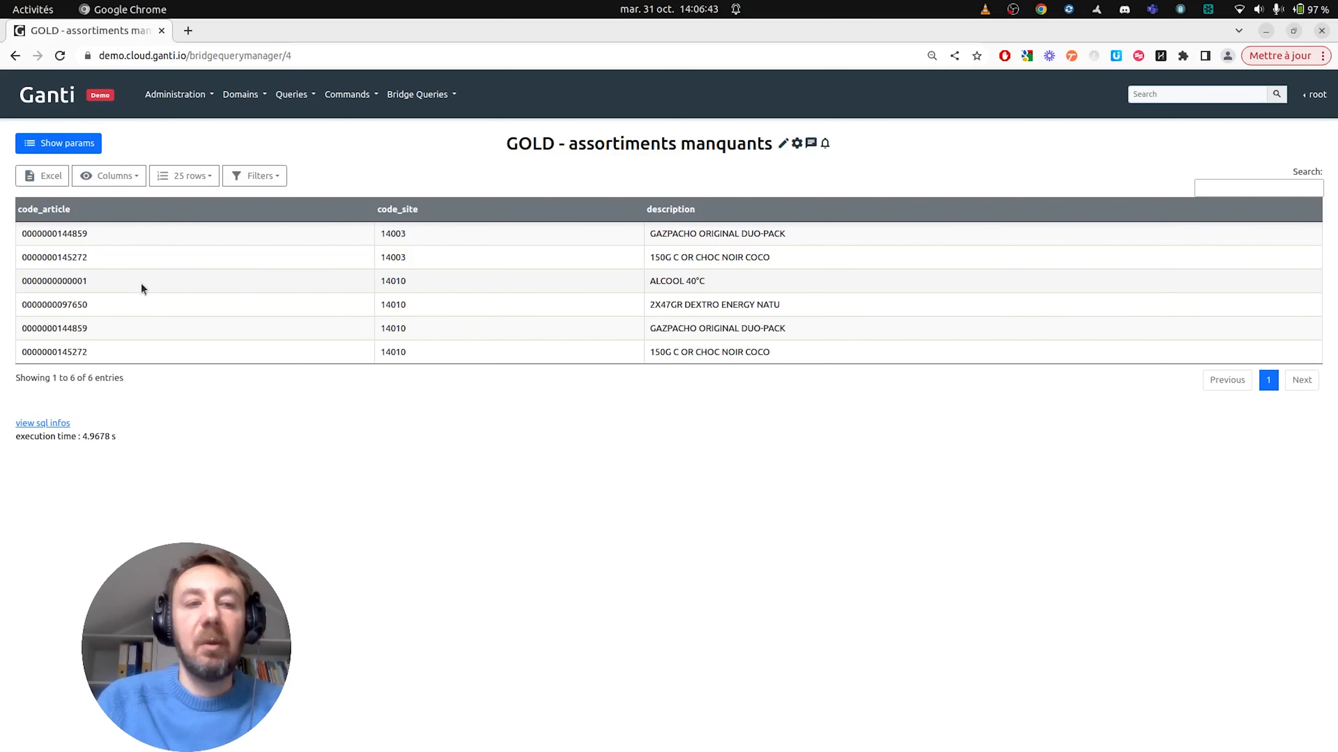
- Edit the GOLD - assortiments manquants bridge query, append "order by code_article" to its SQL and save it
click(797, 144)
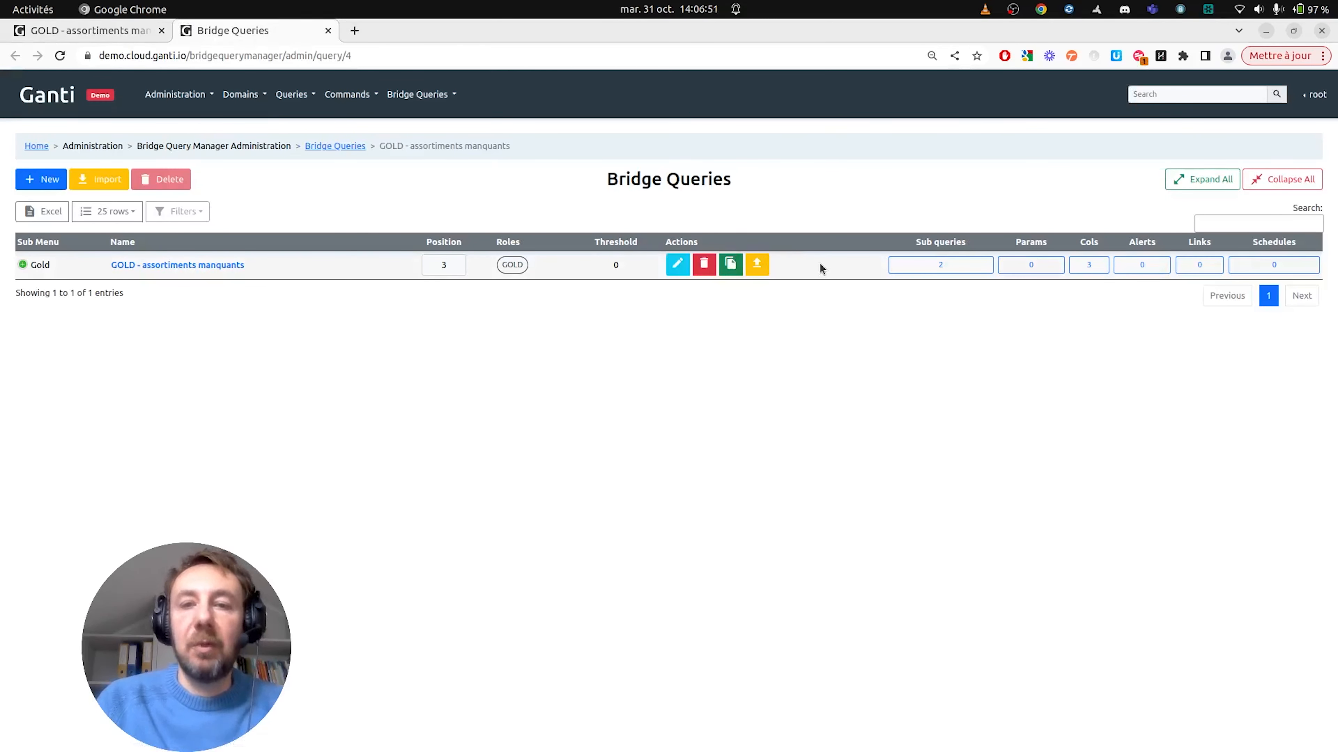
double_click(571, 266)
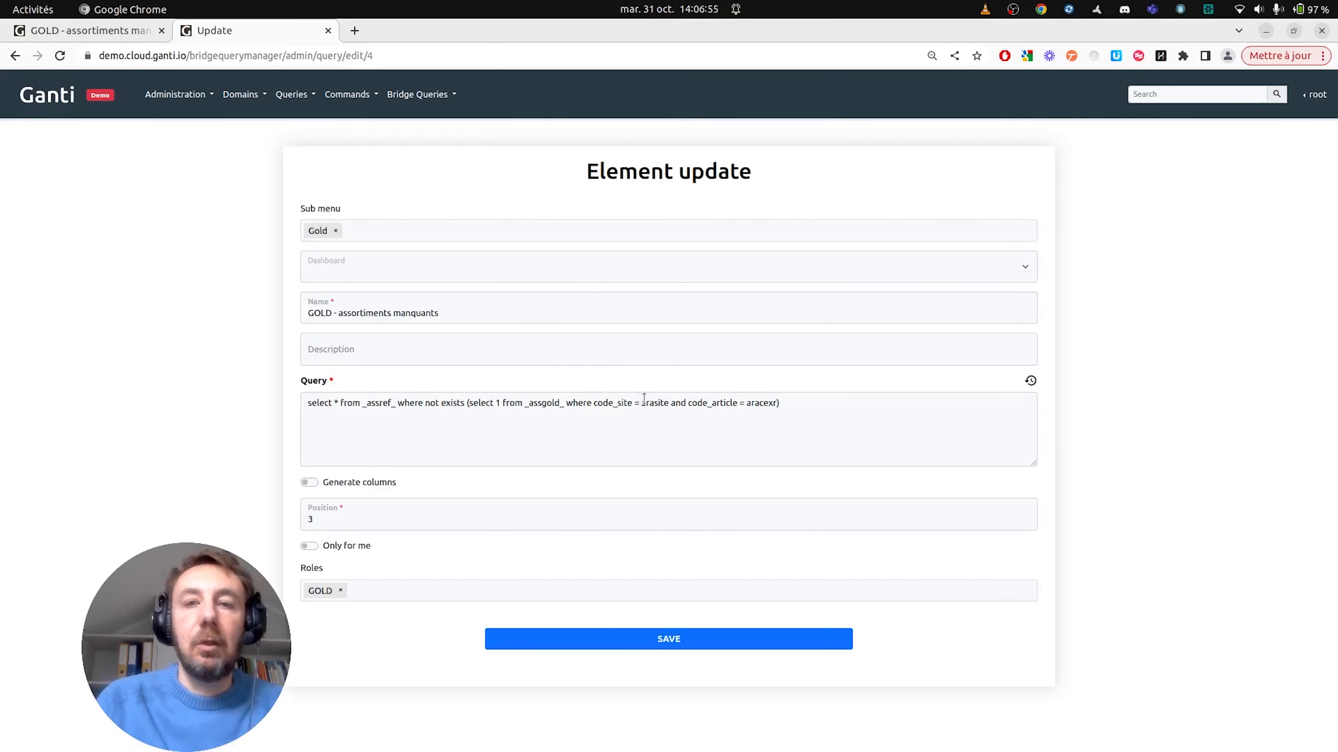
click(817, 407)
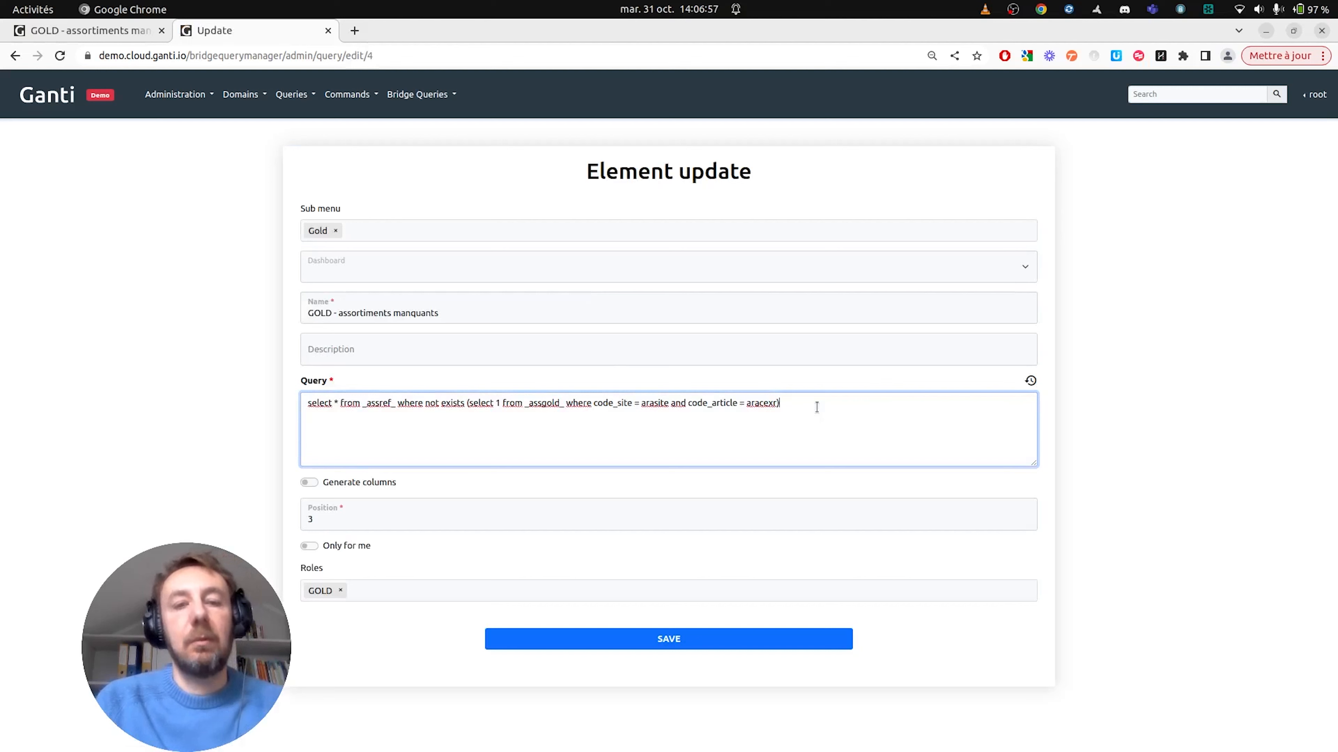
text(or)
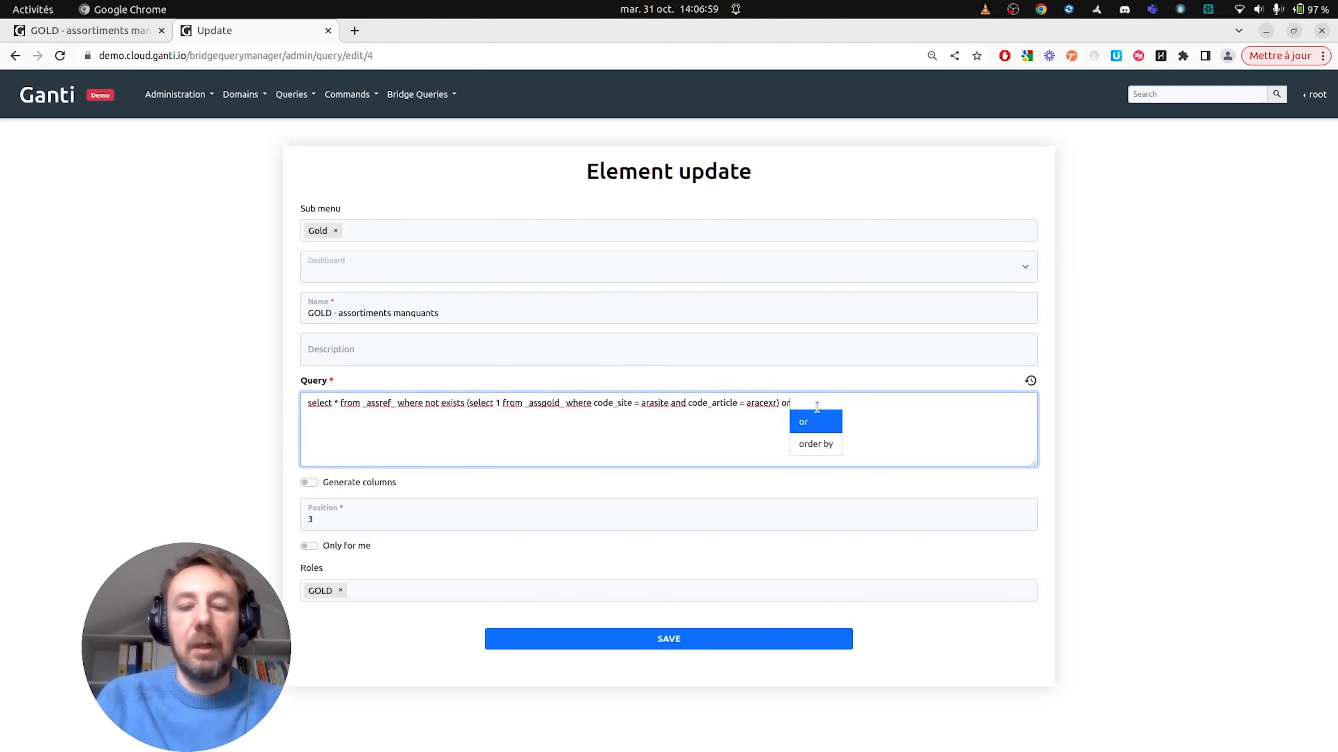
key(Down)
key(Return)
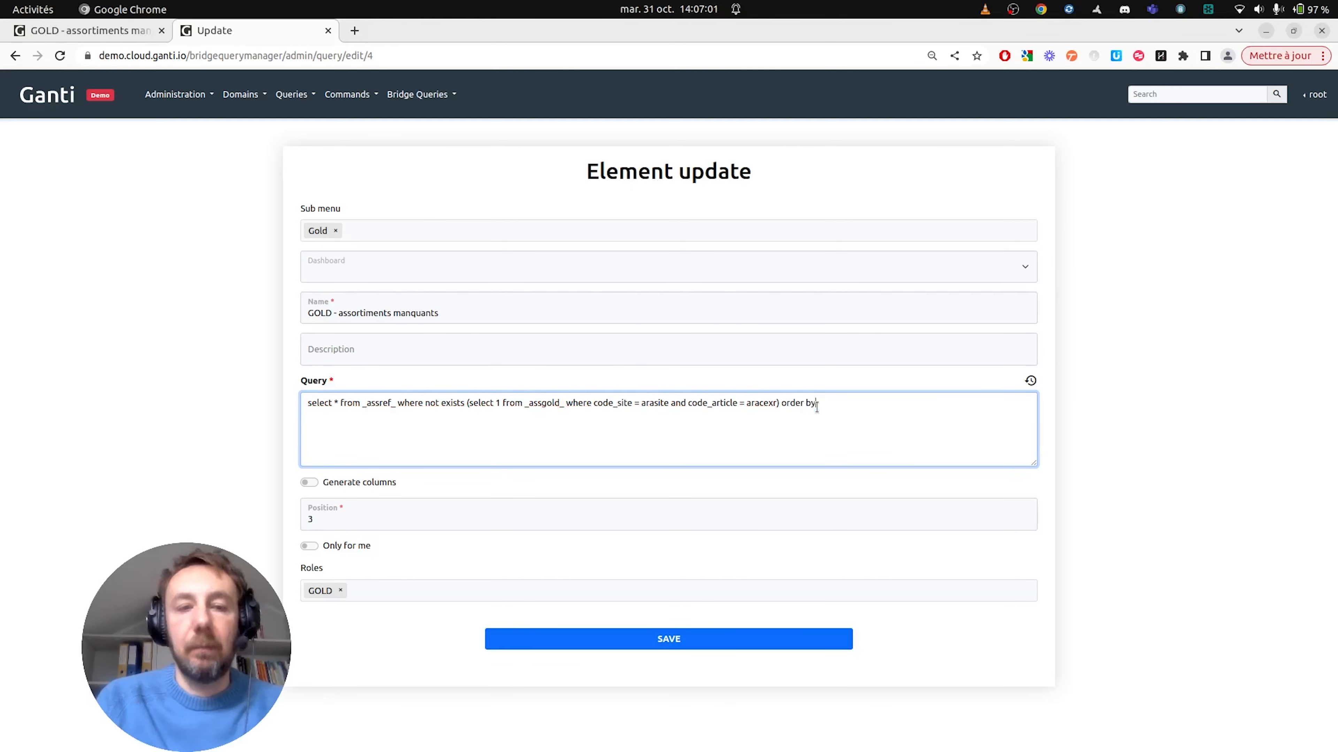
text(cod)
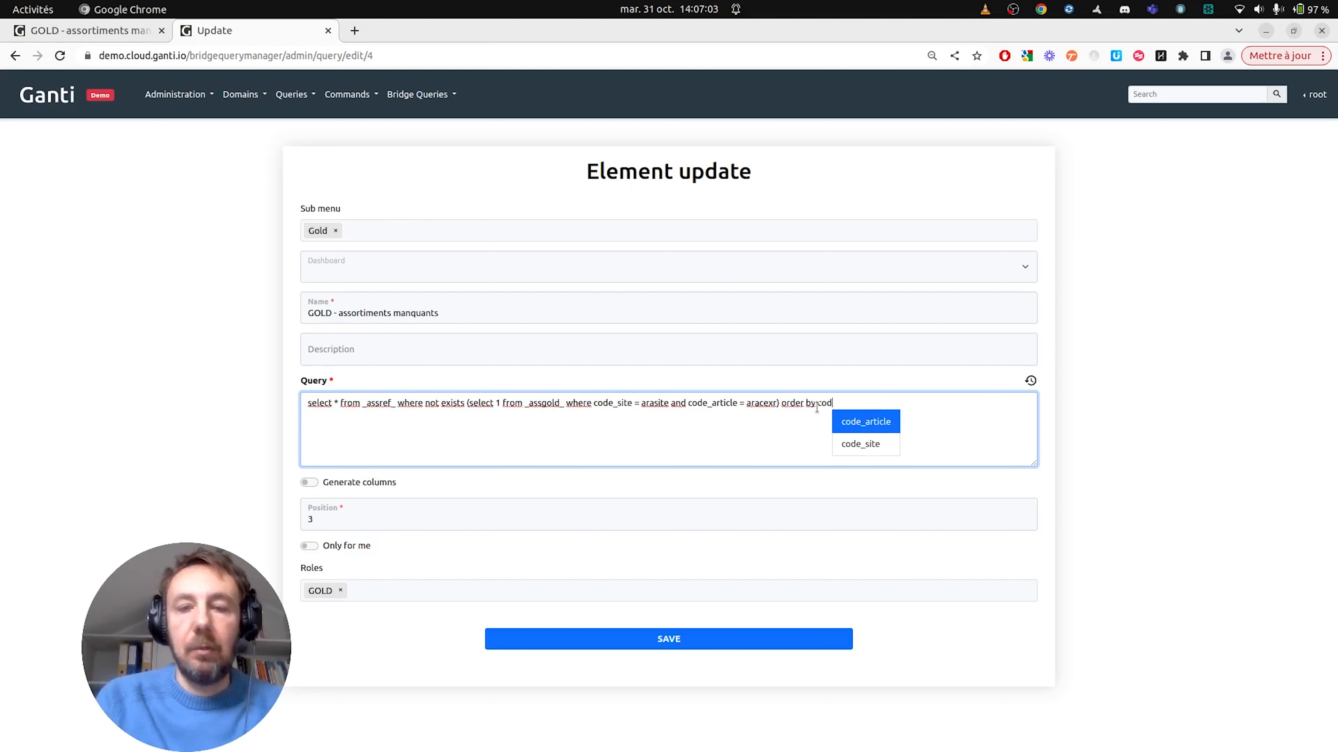
key(Return)
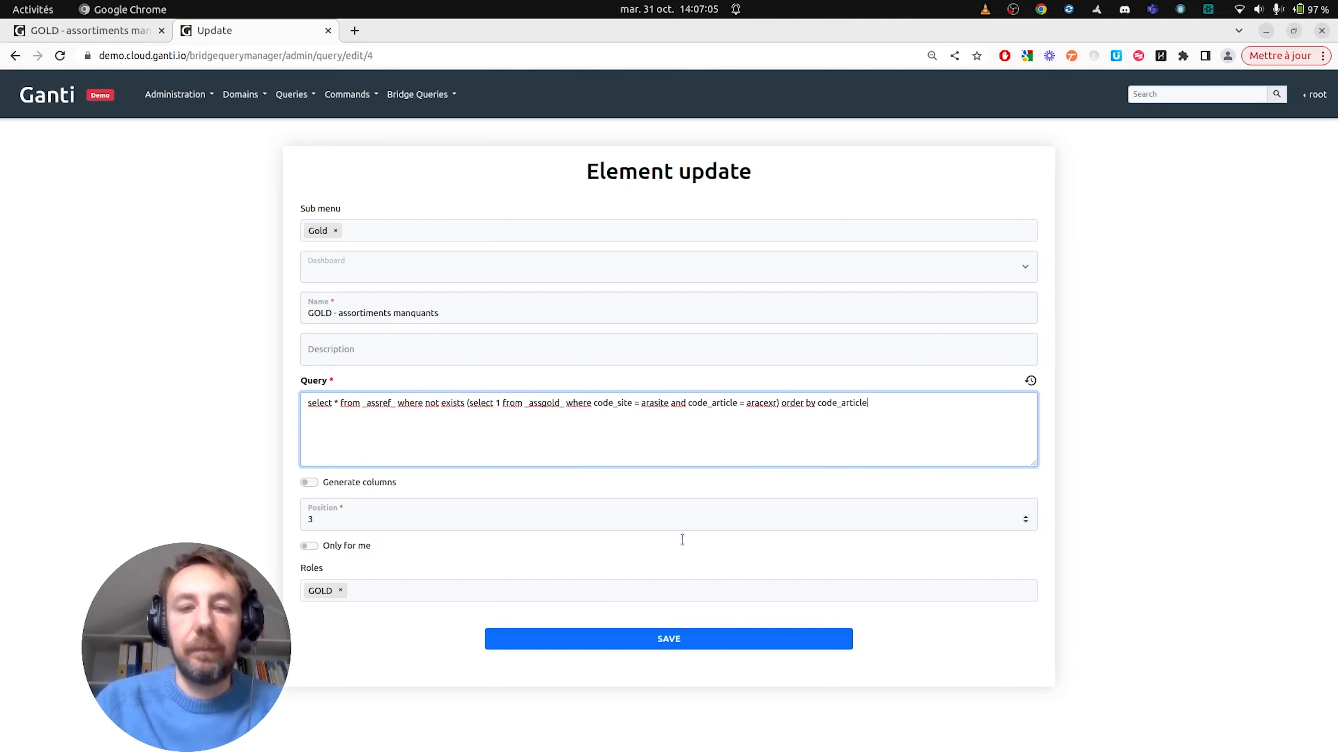
click(673, 640)
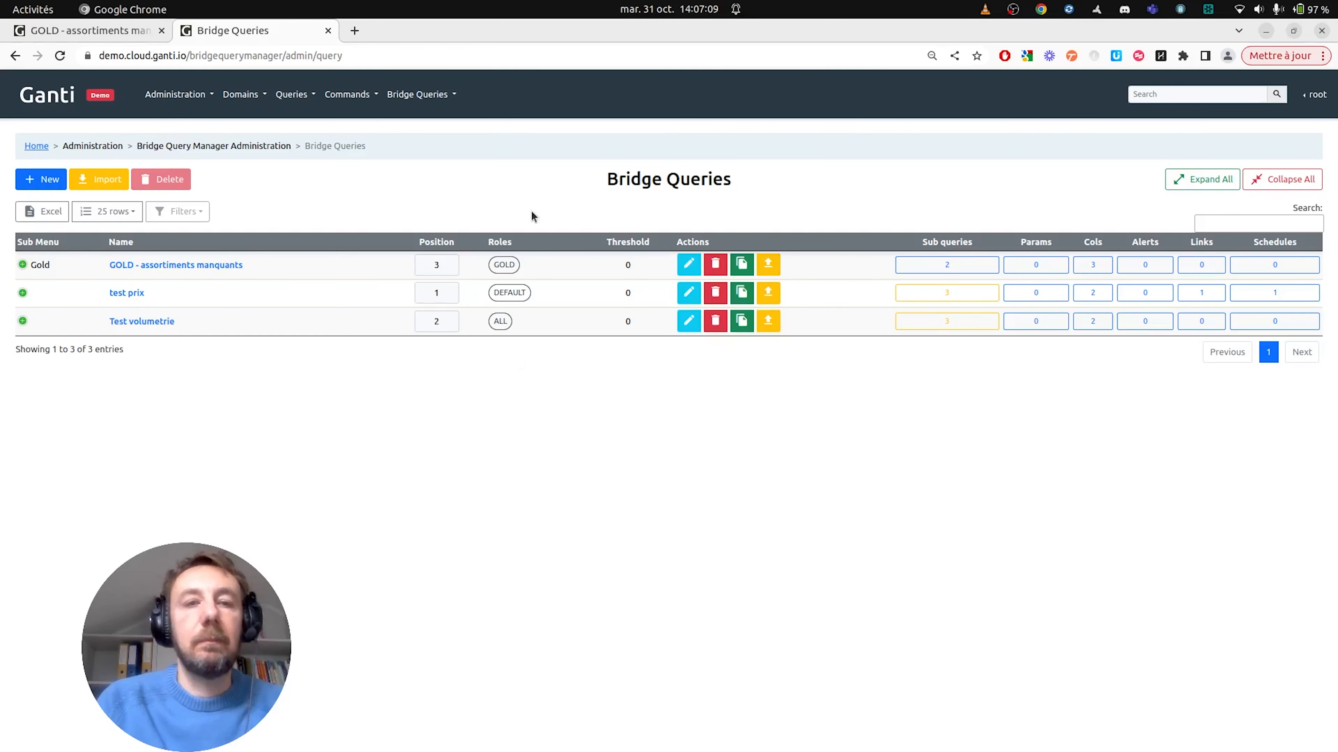
- Run GOLD - assortiments manquants again in a new browser tab to check the order of its results
ctrl+click(178, 266)
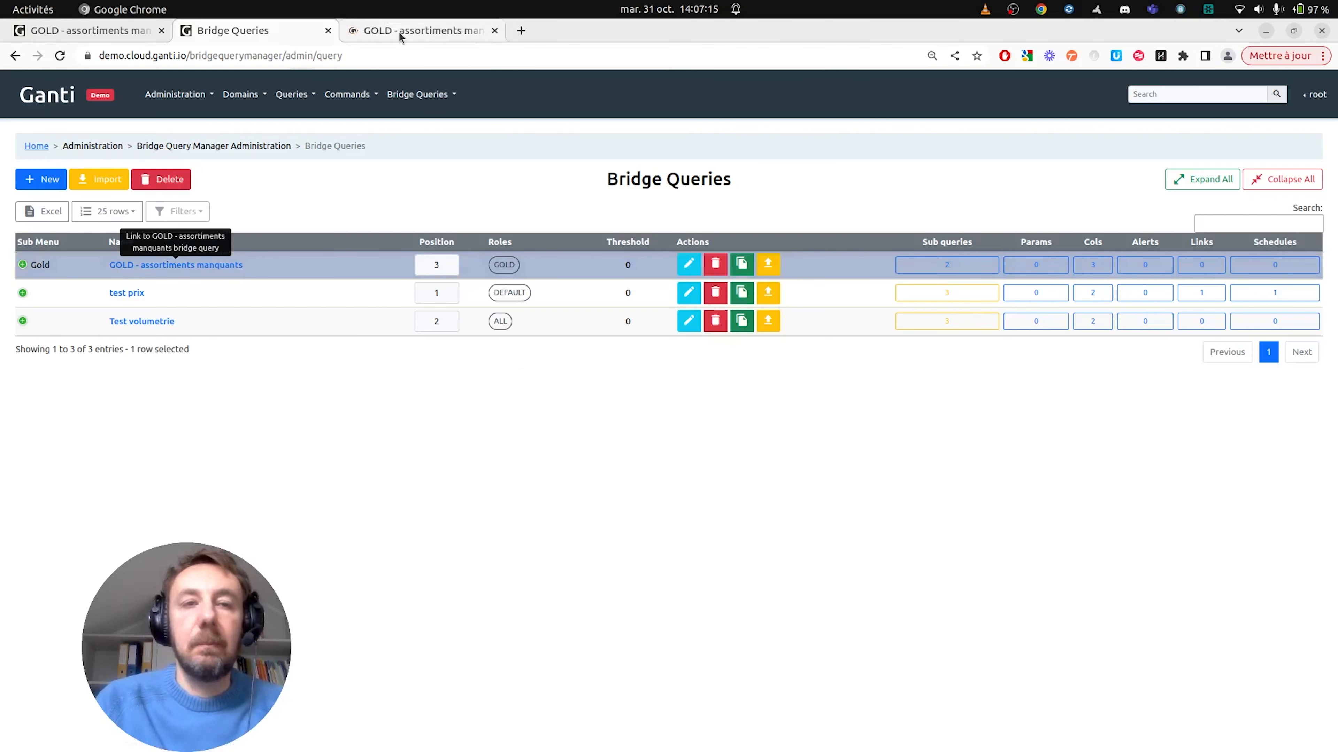
click(398, 32)
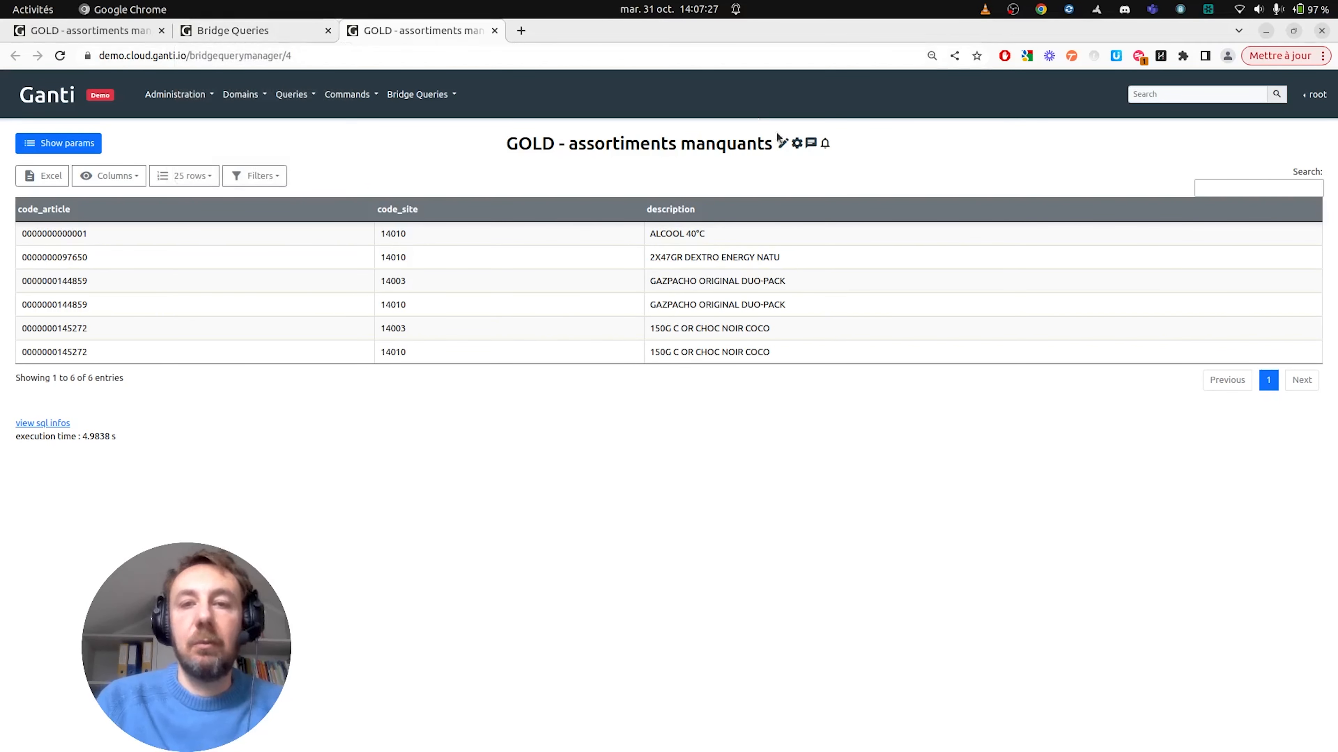
- Create a link header for the GOLD - assortiments manquants bridge query that links to the [demo] article domain
click(795, 145)
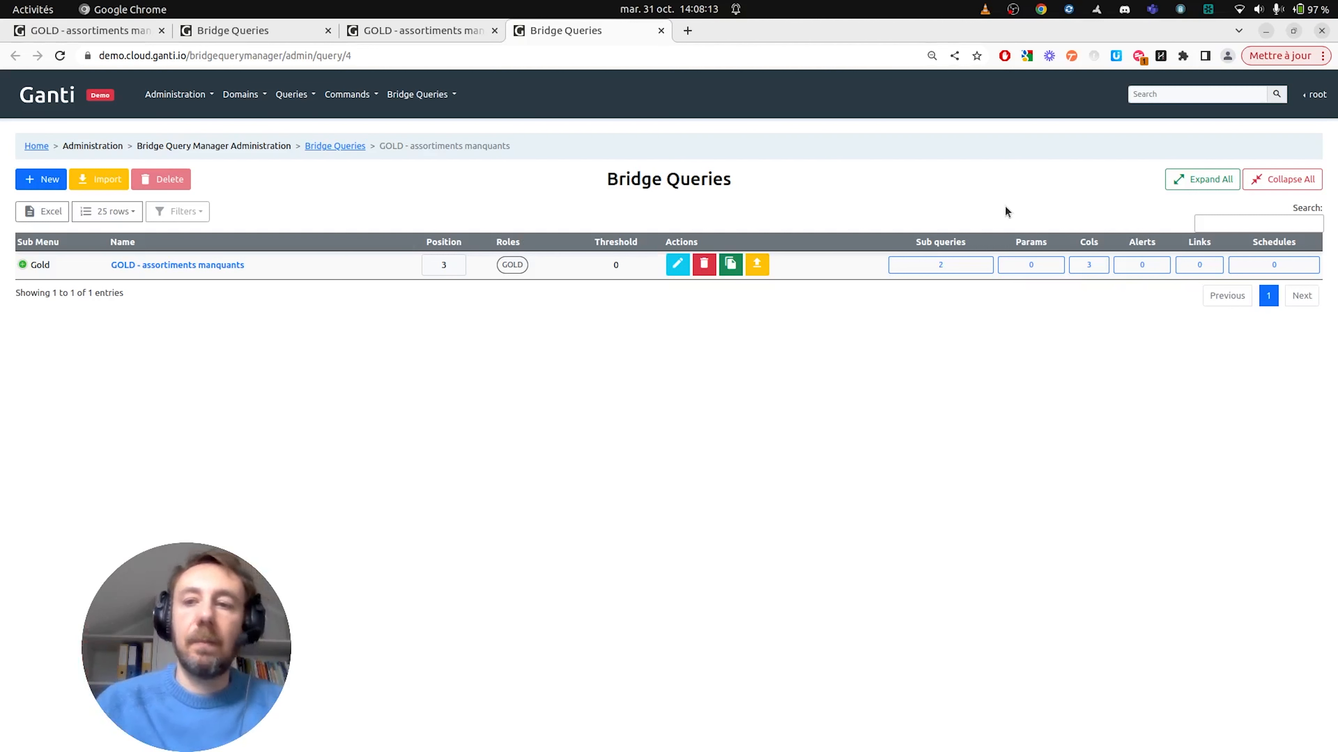
click(1199, 265)
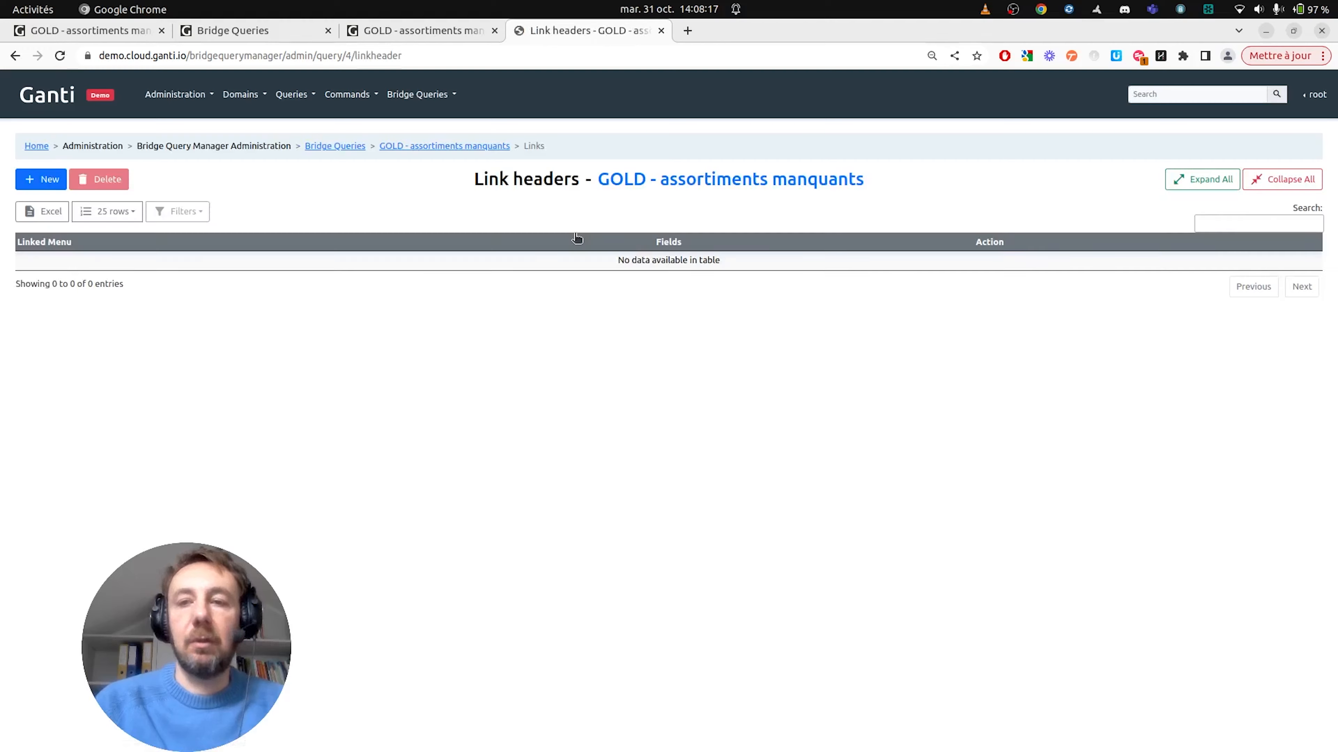
click(44, 180)
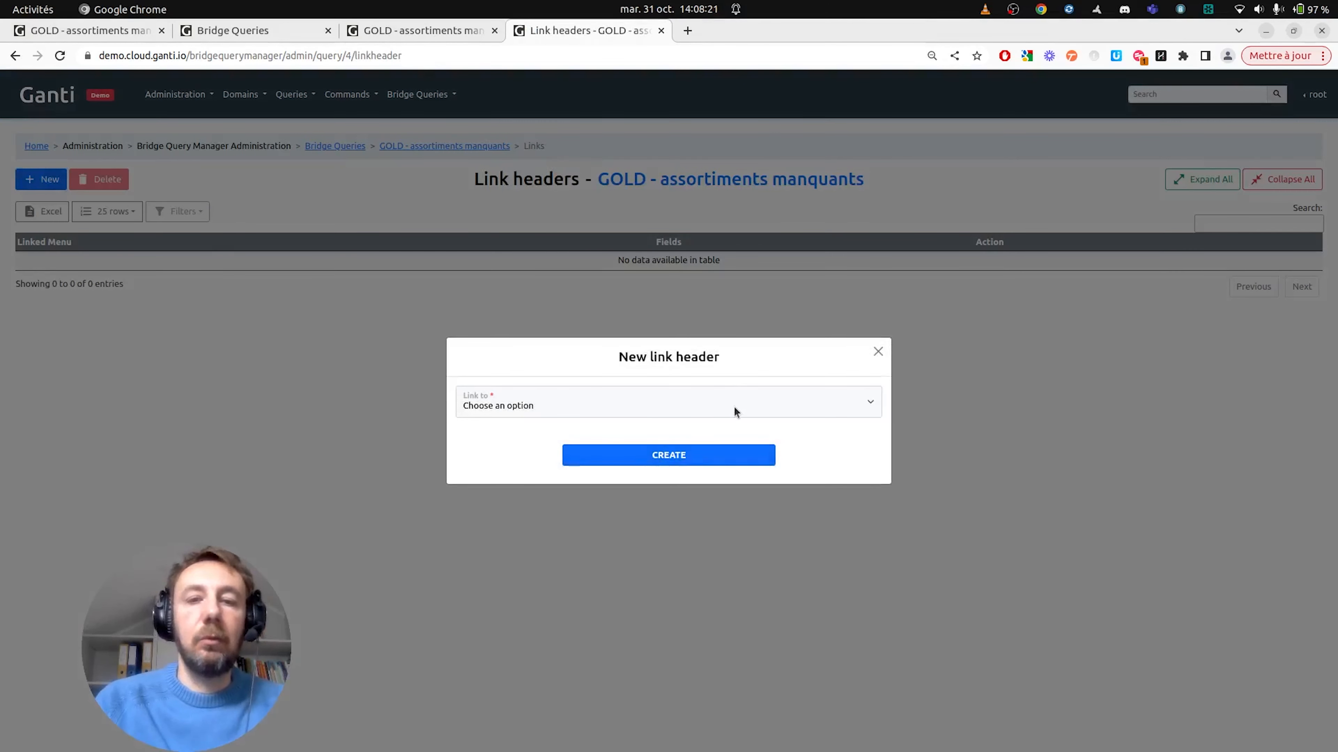
click(735, 412)
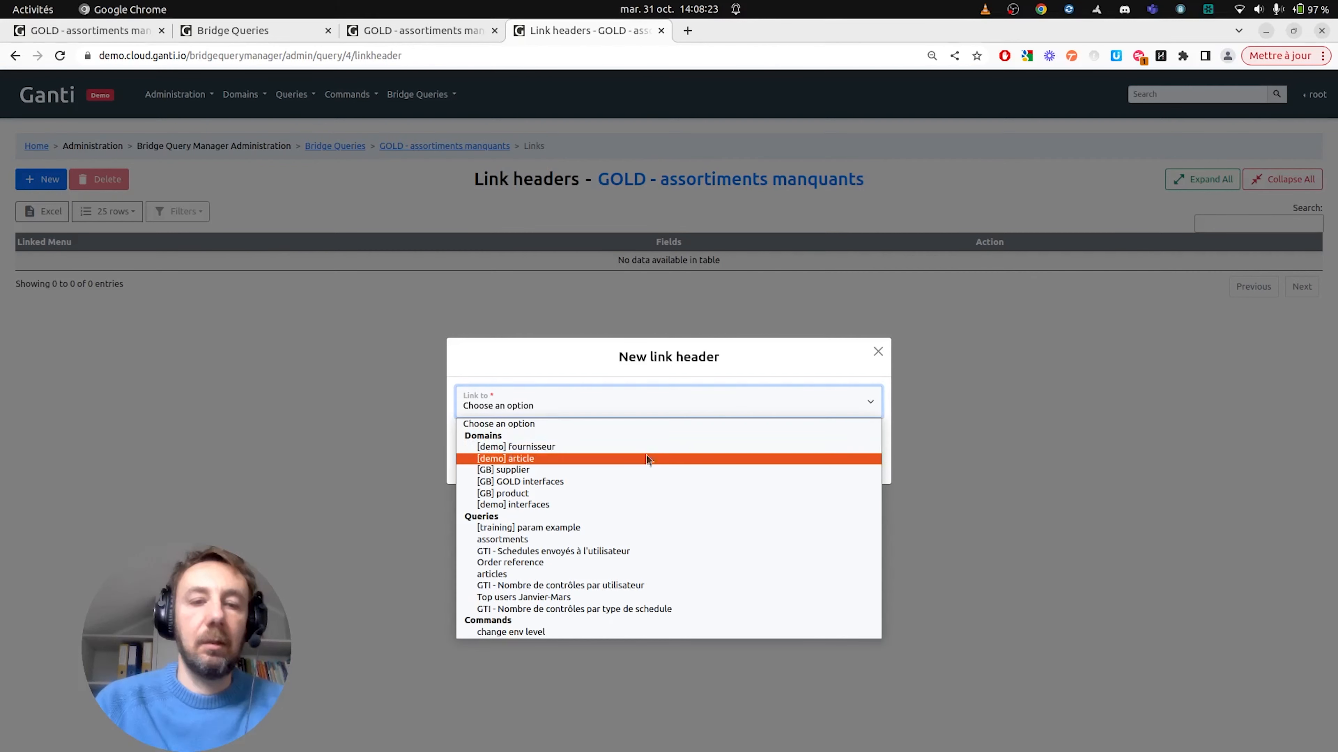
click(608, 461)
click(665, 456)
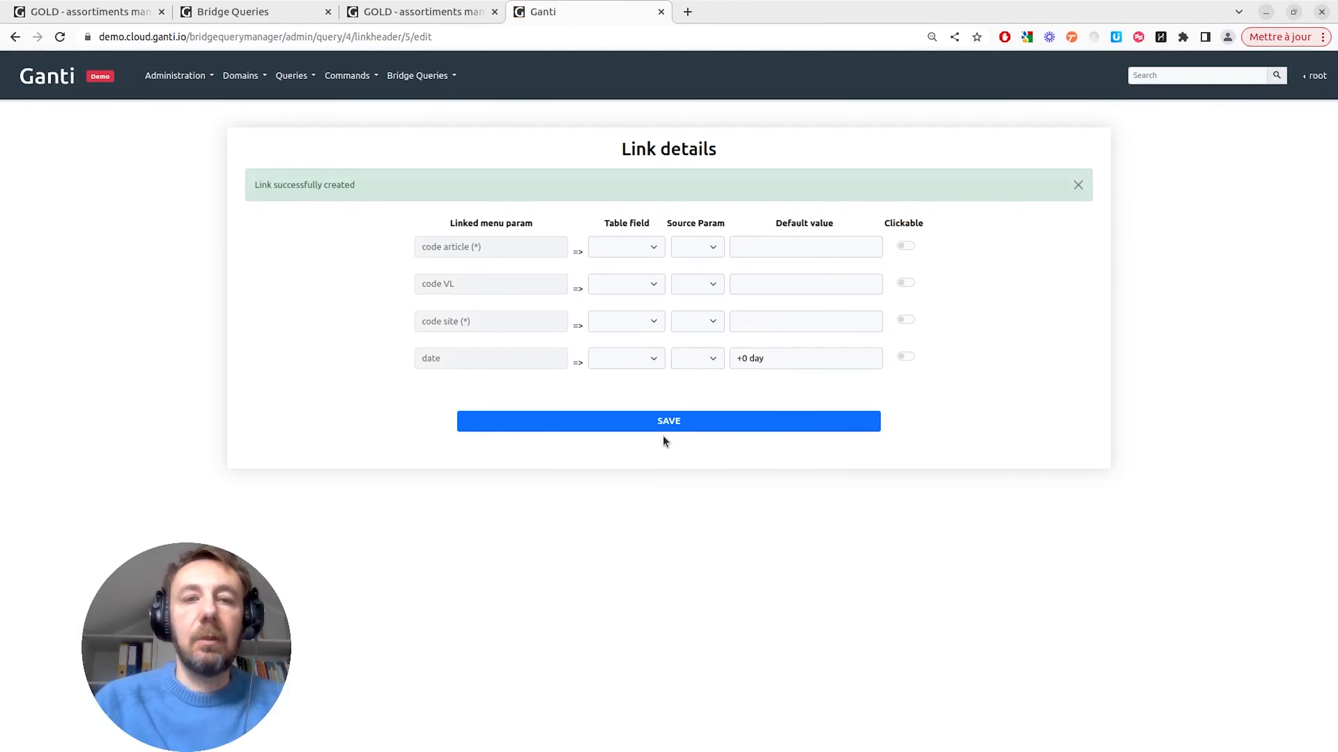
- Open the [demo] article domain from demo.cloud.ganti.io in a new browser tab and compare its search fields with the link parameters
click(687, 12)
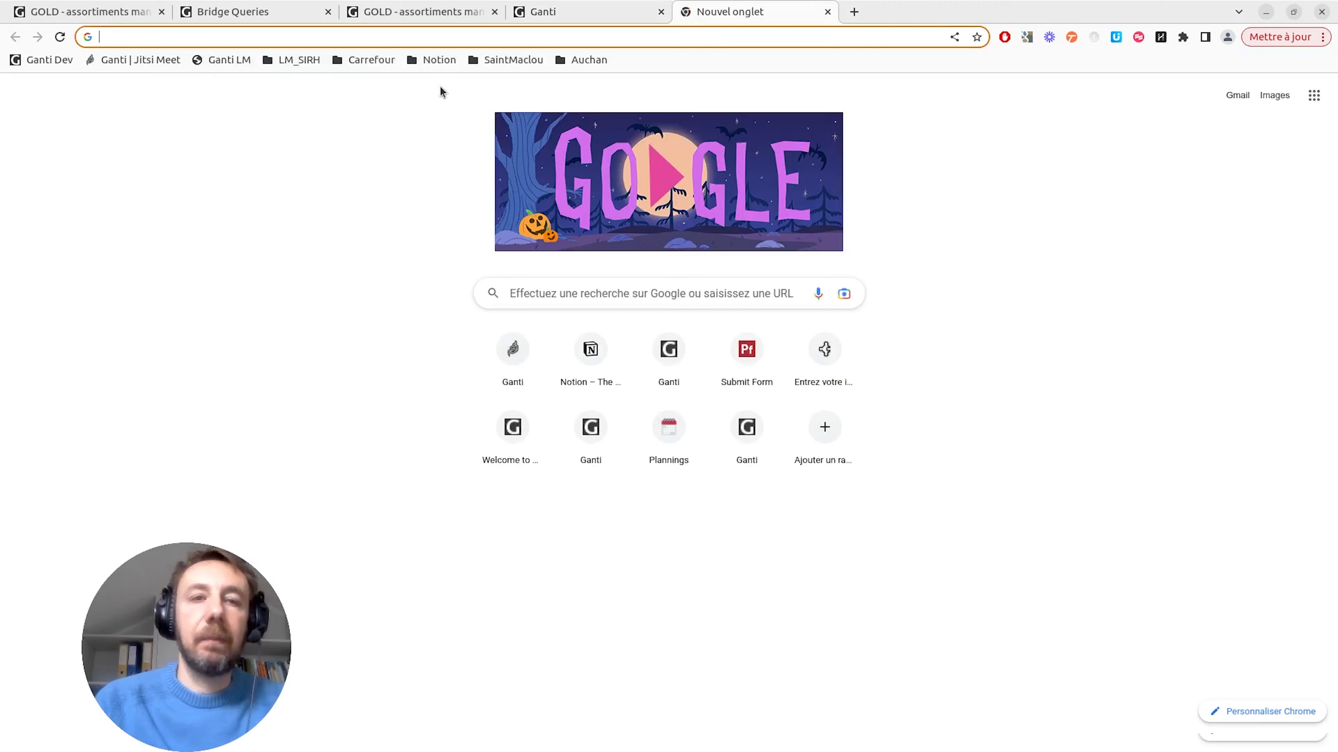
click(315, 36)
text(demo.cloud.ganti.io)
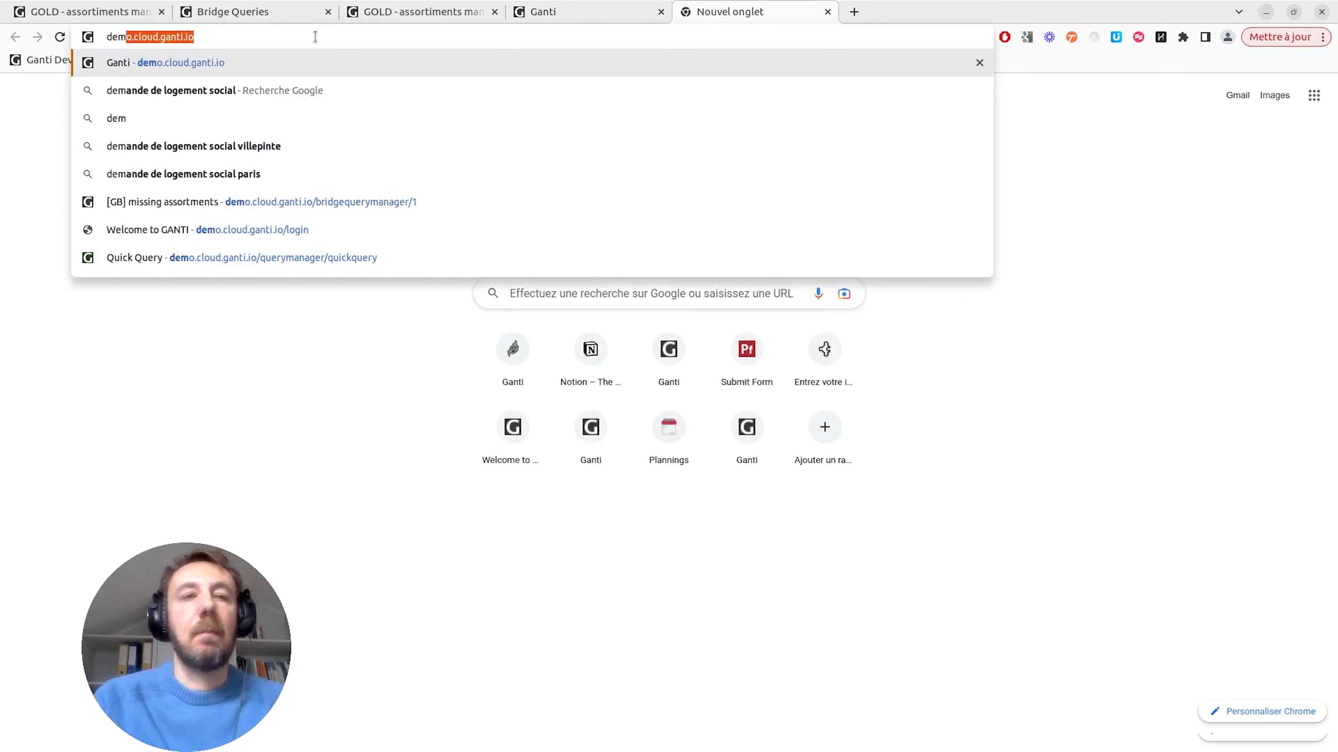
key(Return)
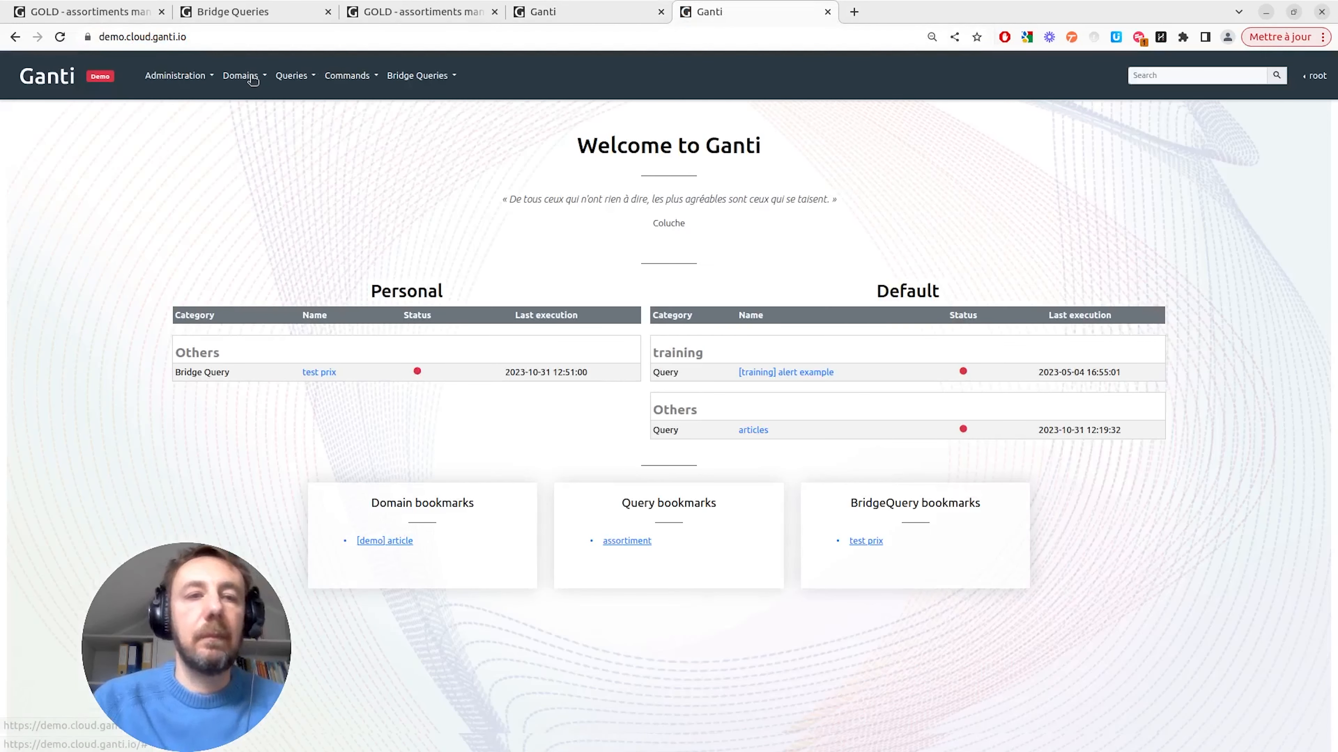
click(240, 76)
click(253, 102)
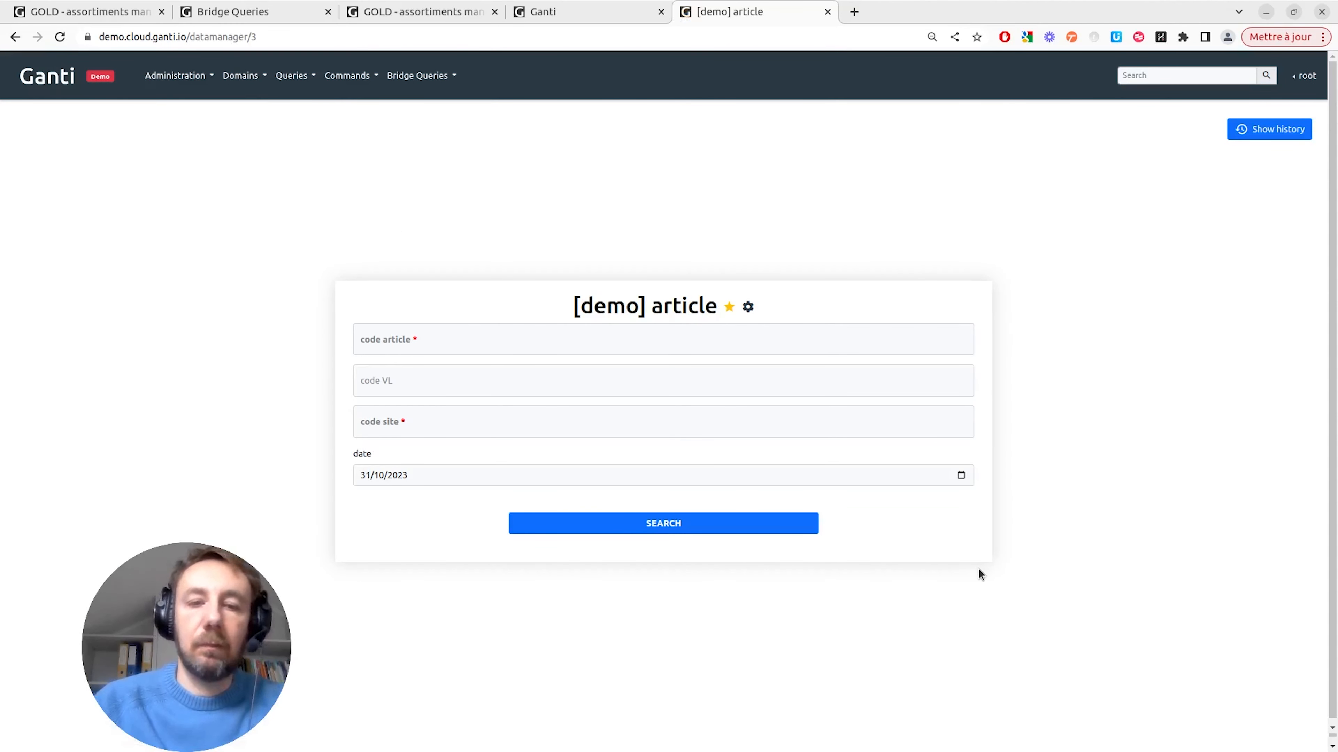
click(589, 15)
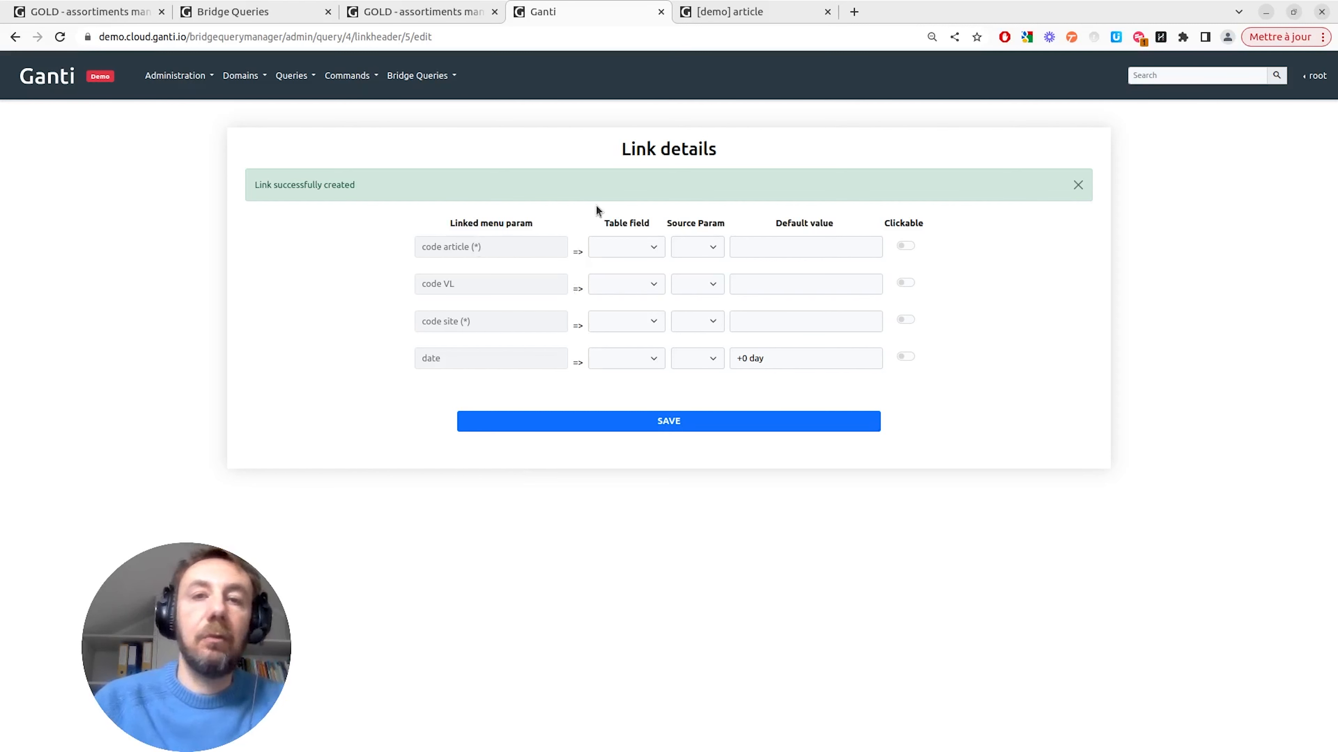
click(735, 15)
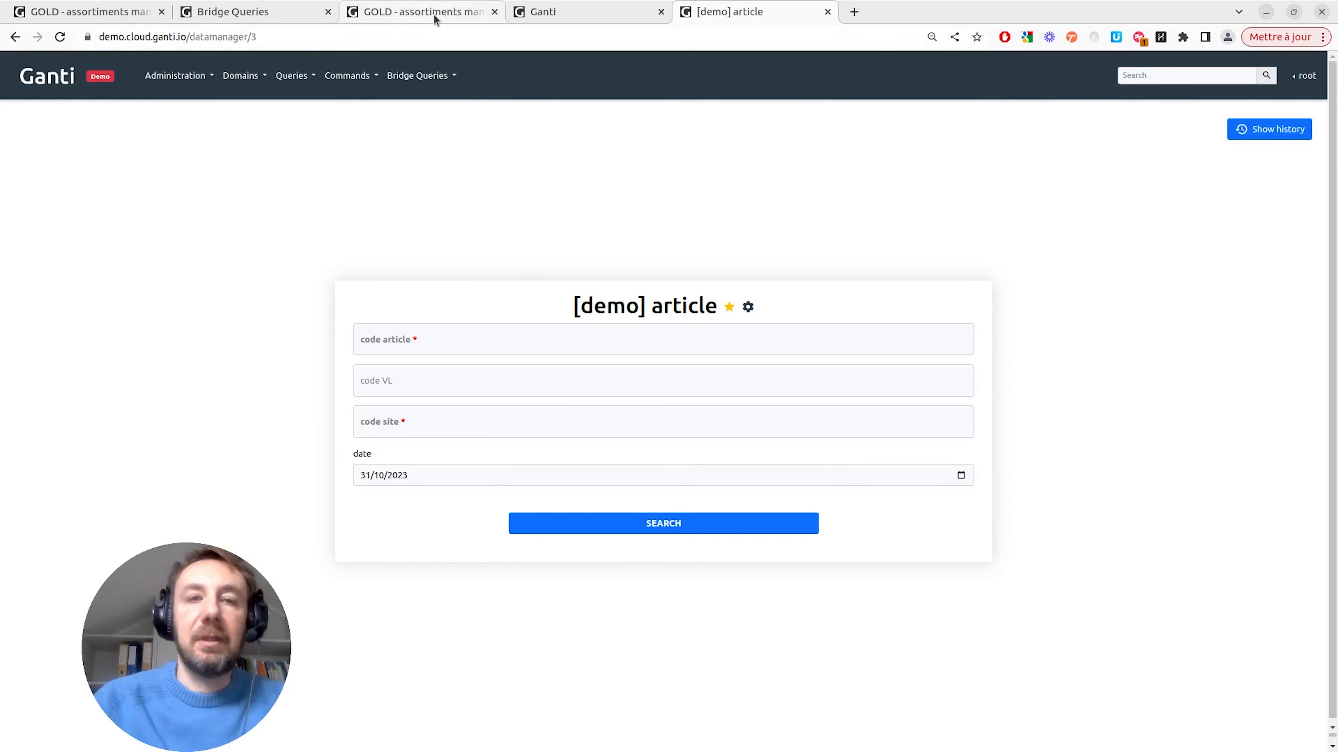
- Map the link's code article parameter to the code_article table field, checking it against the query results and the article search form
drag(436, 16, 532, 14)
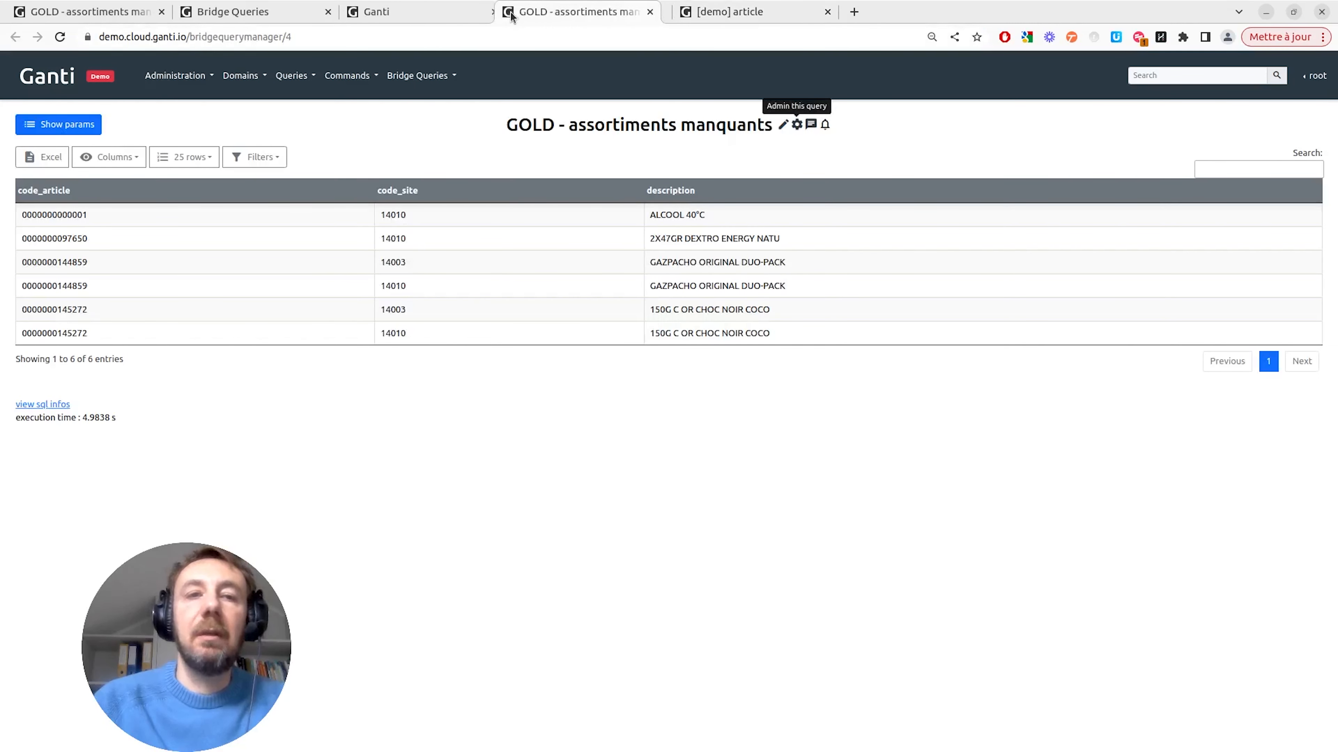
click(437, 20)
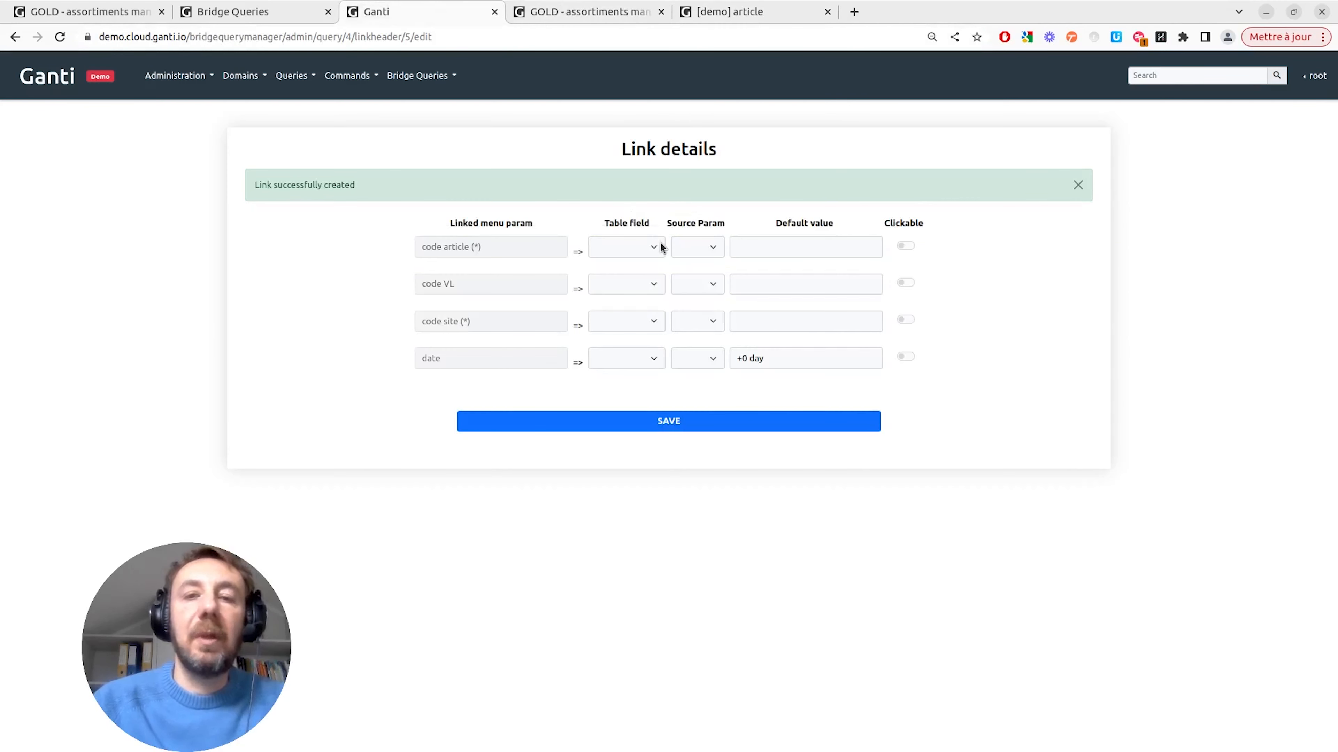
click(650, 247)
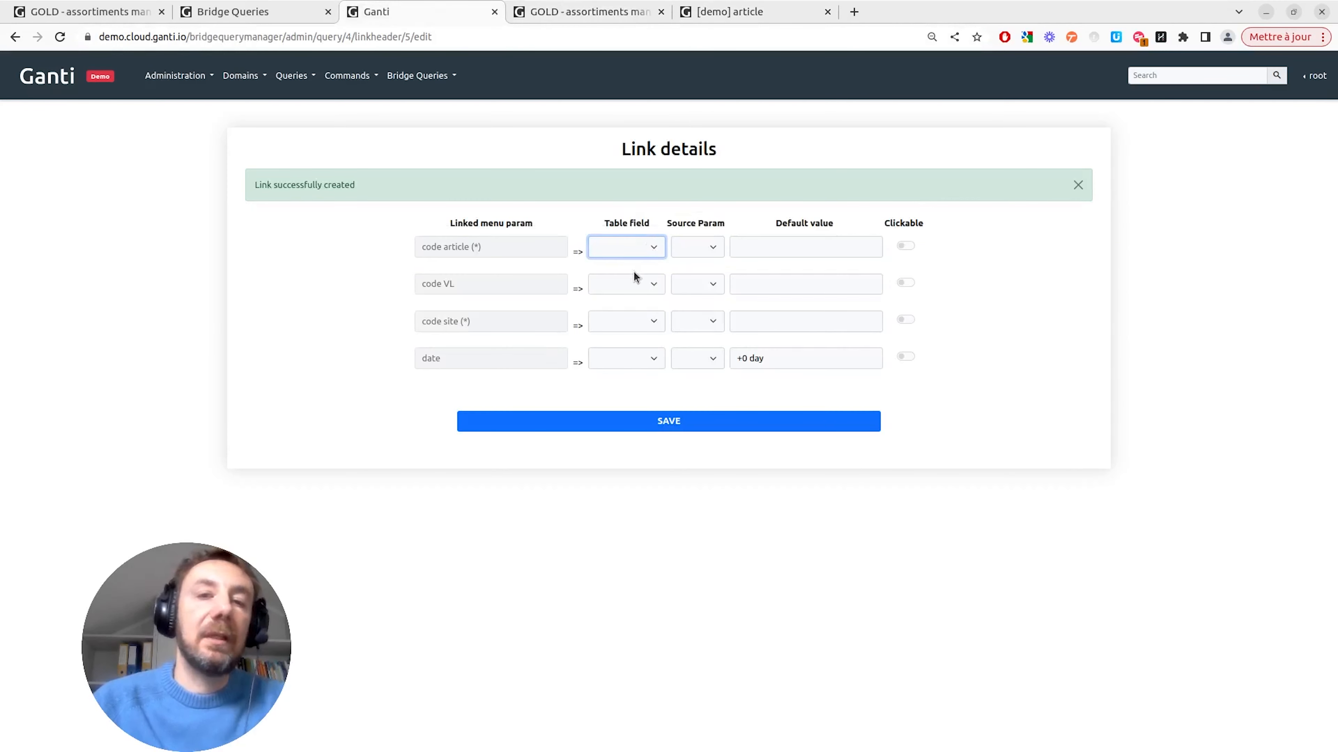
click(572, 11)
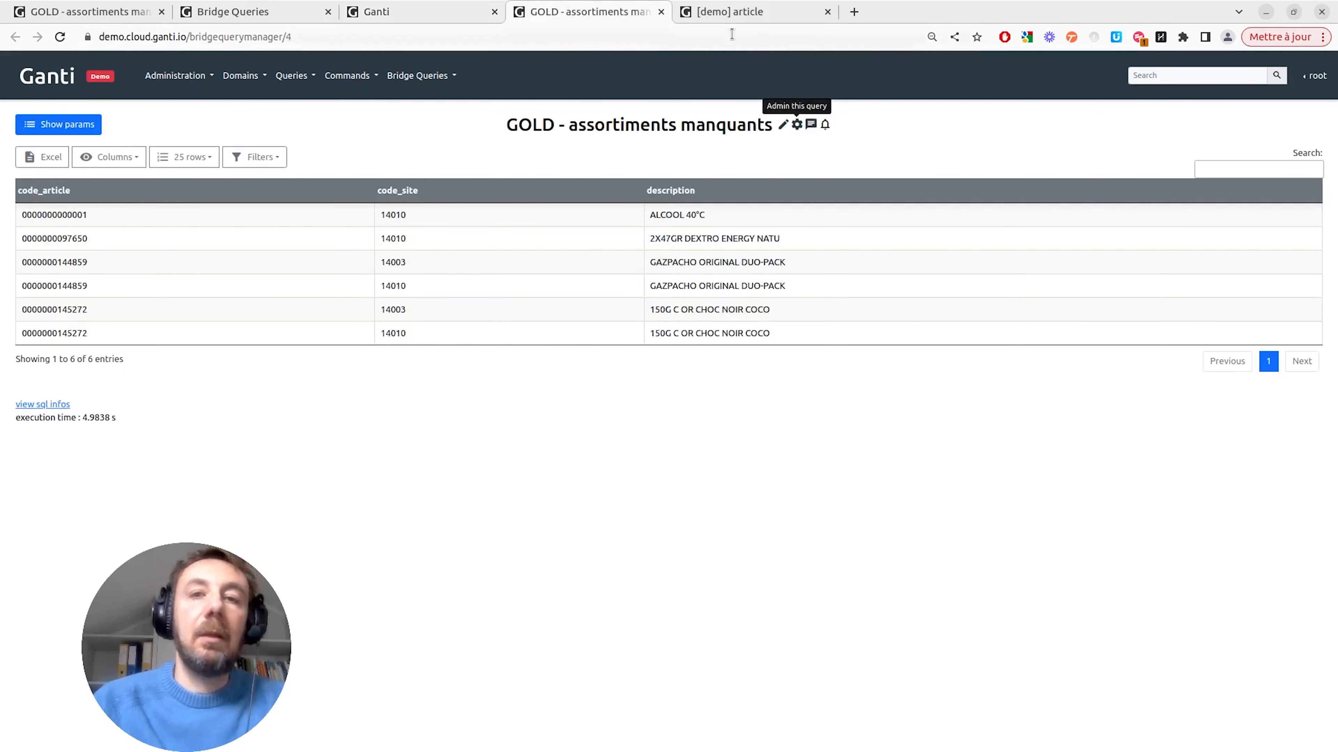
click(758, 13)
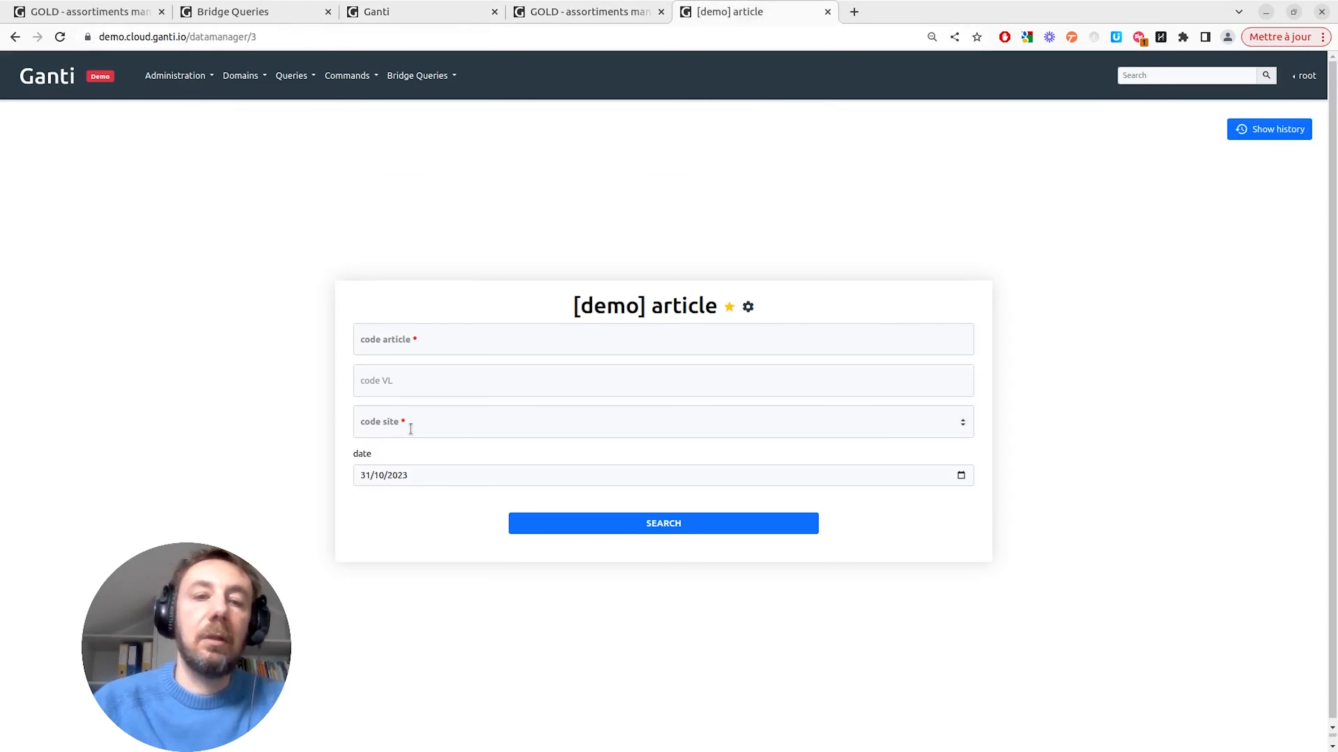
click(424, 12)
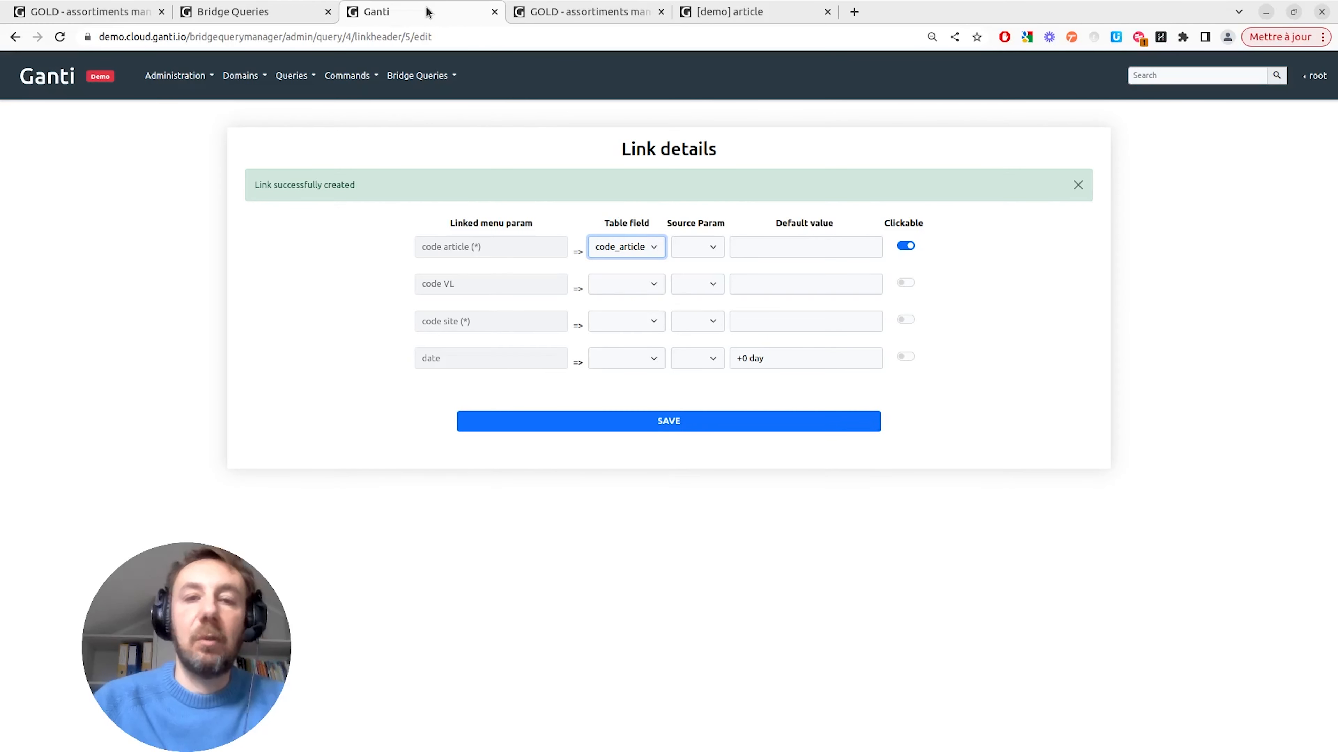
click(580, 16)
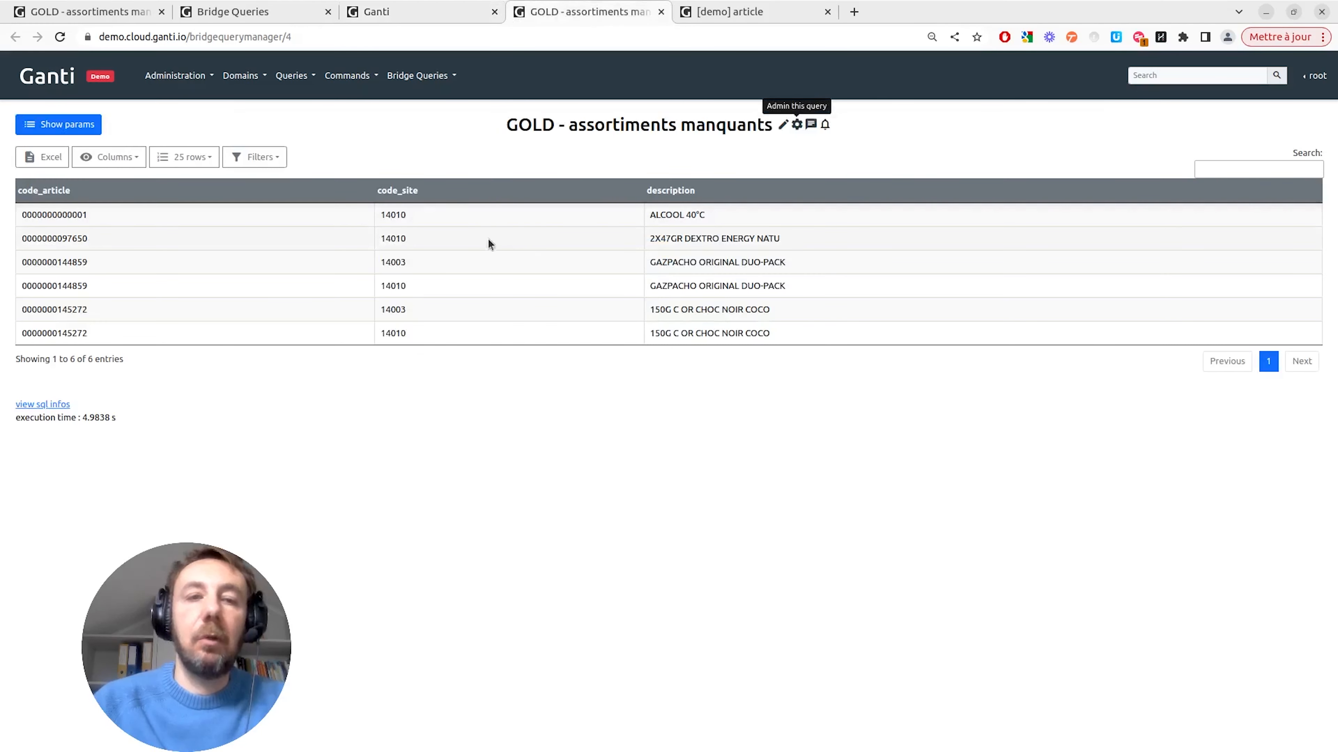
click(442, 12)
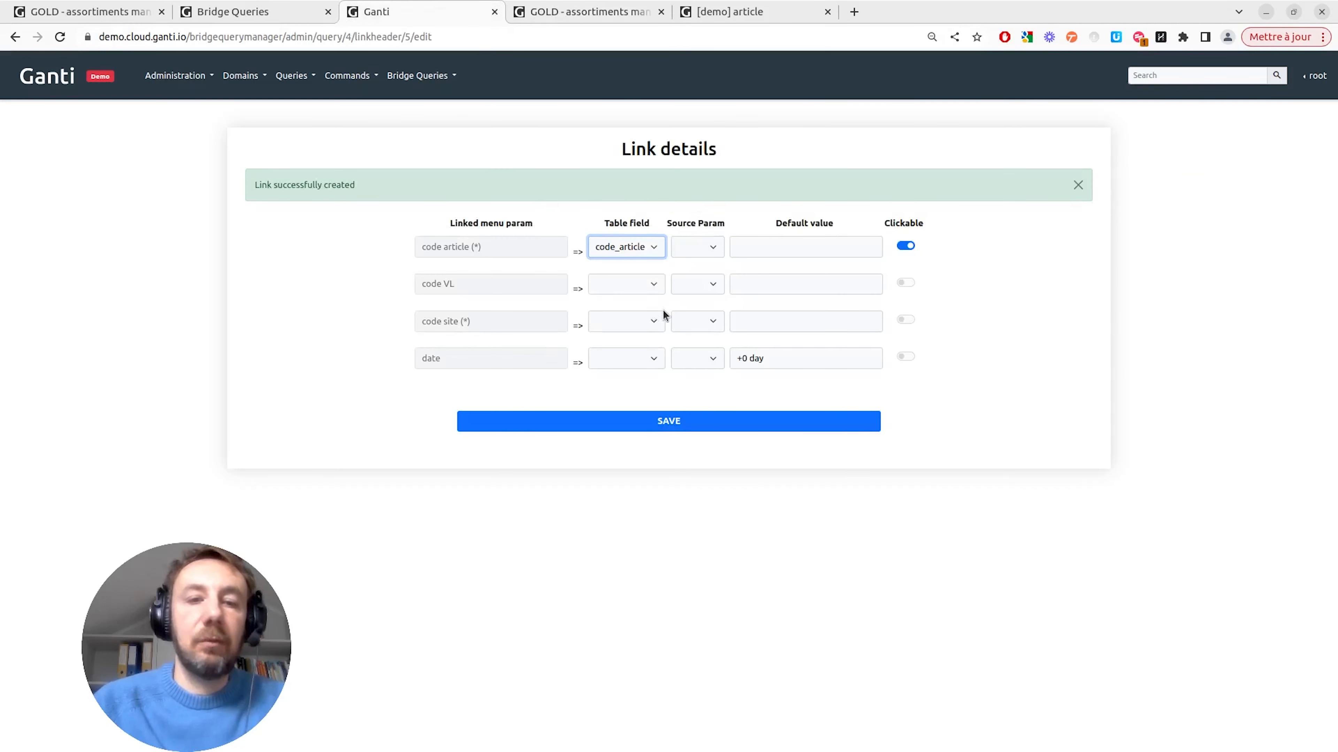
- Map the code site parameter to the code_site table field, make it non-clickable and save the link details
click(647, 322)
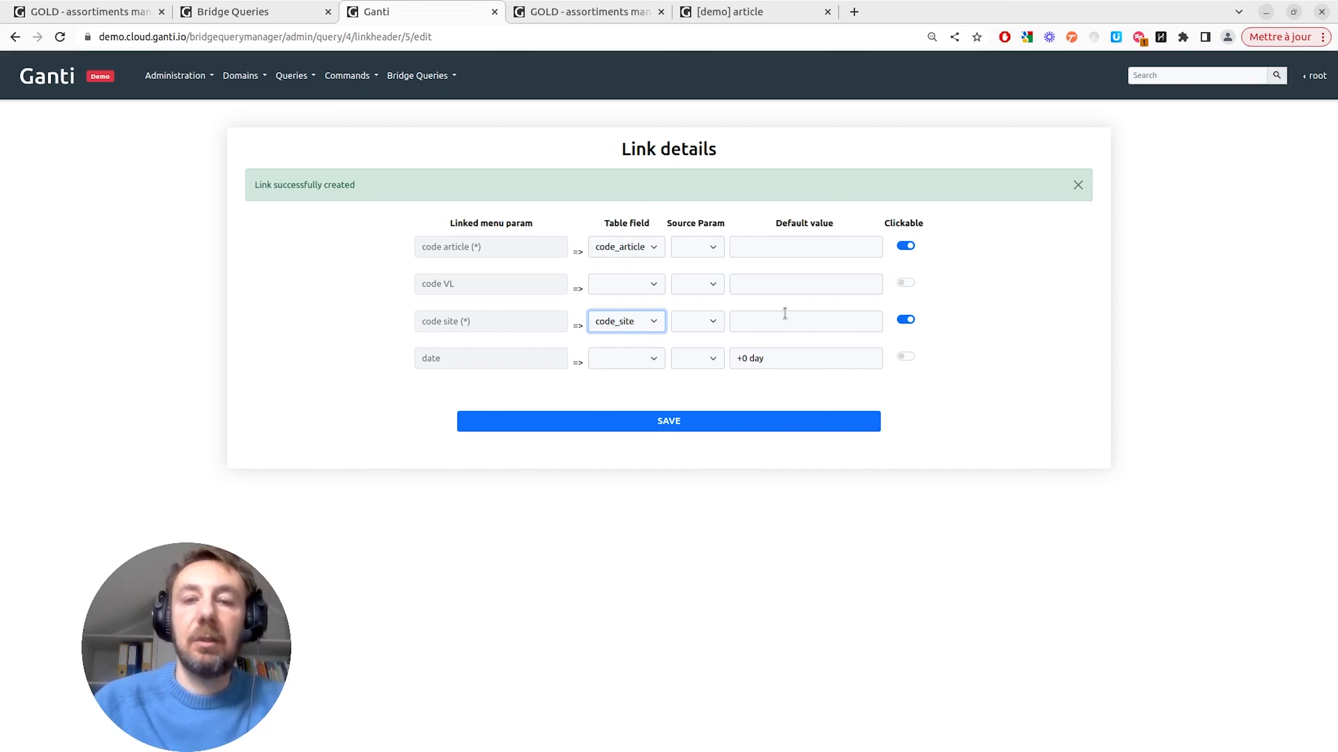
click(904, 320)
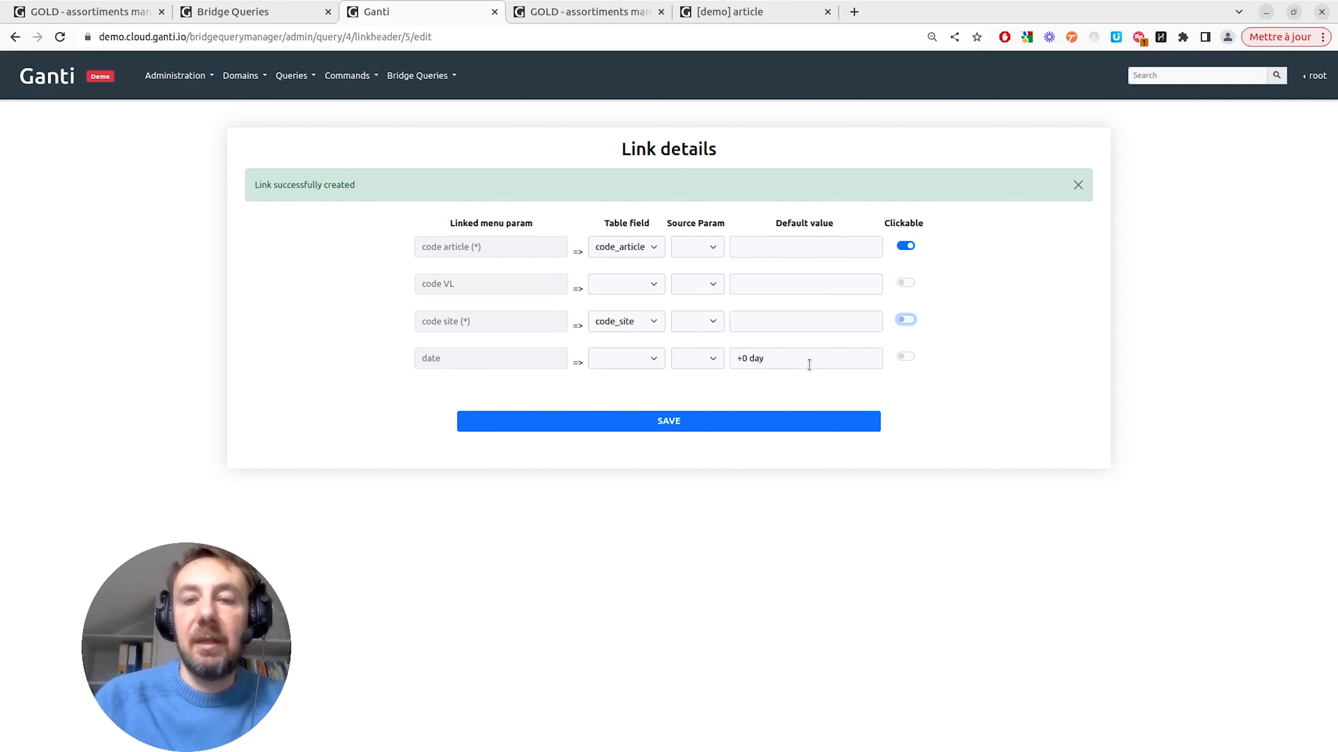
click(679, 422)
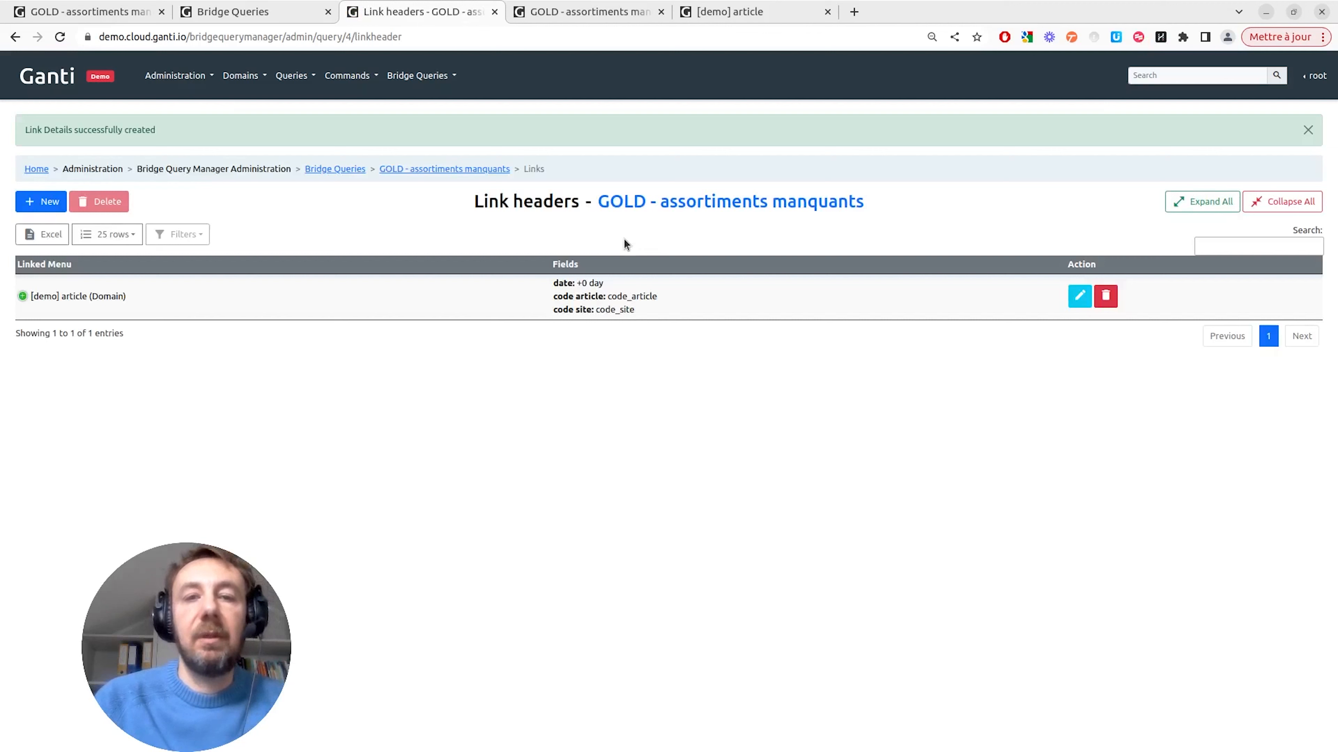
click(712, 200)
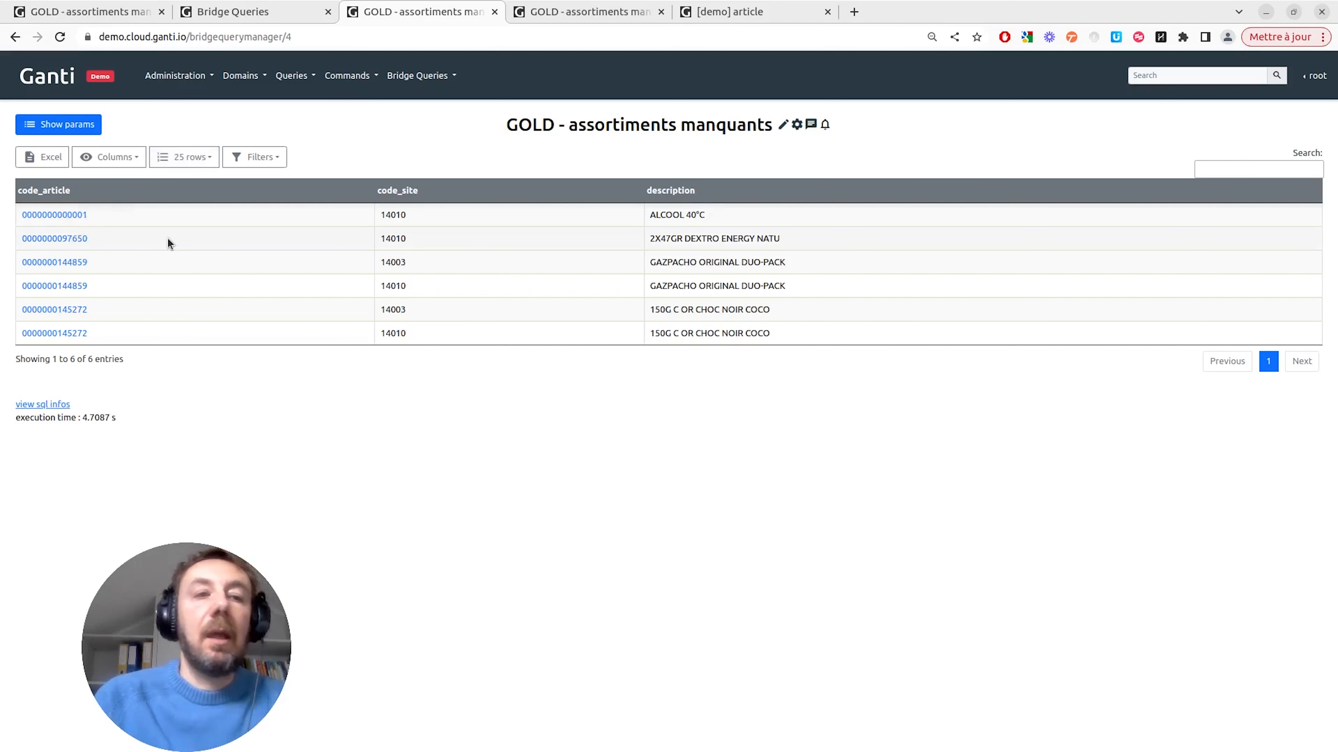
click(41, 238)
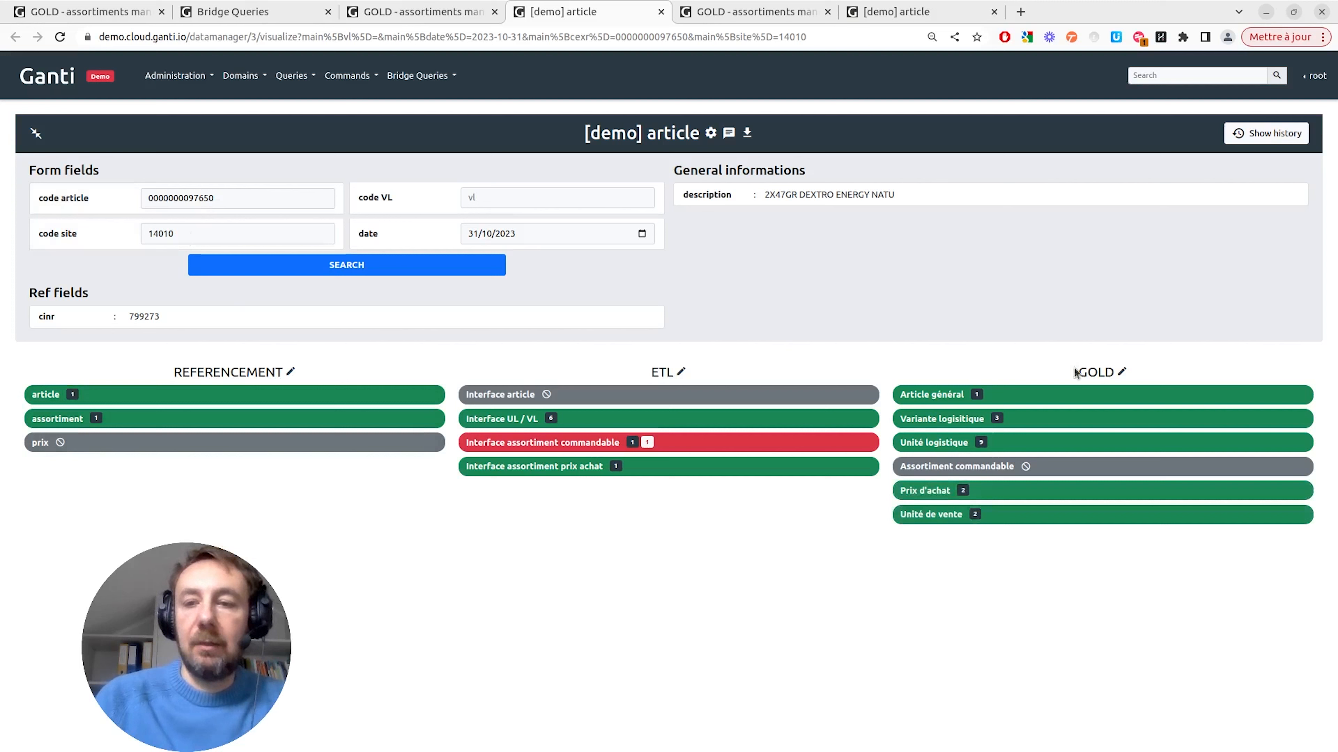
- Examine the GOLD Assortiment commandable table and the ETL Interface assortiment commandable table, including the latter's alert and error-handling comment
click(1046, 470)
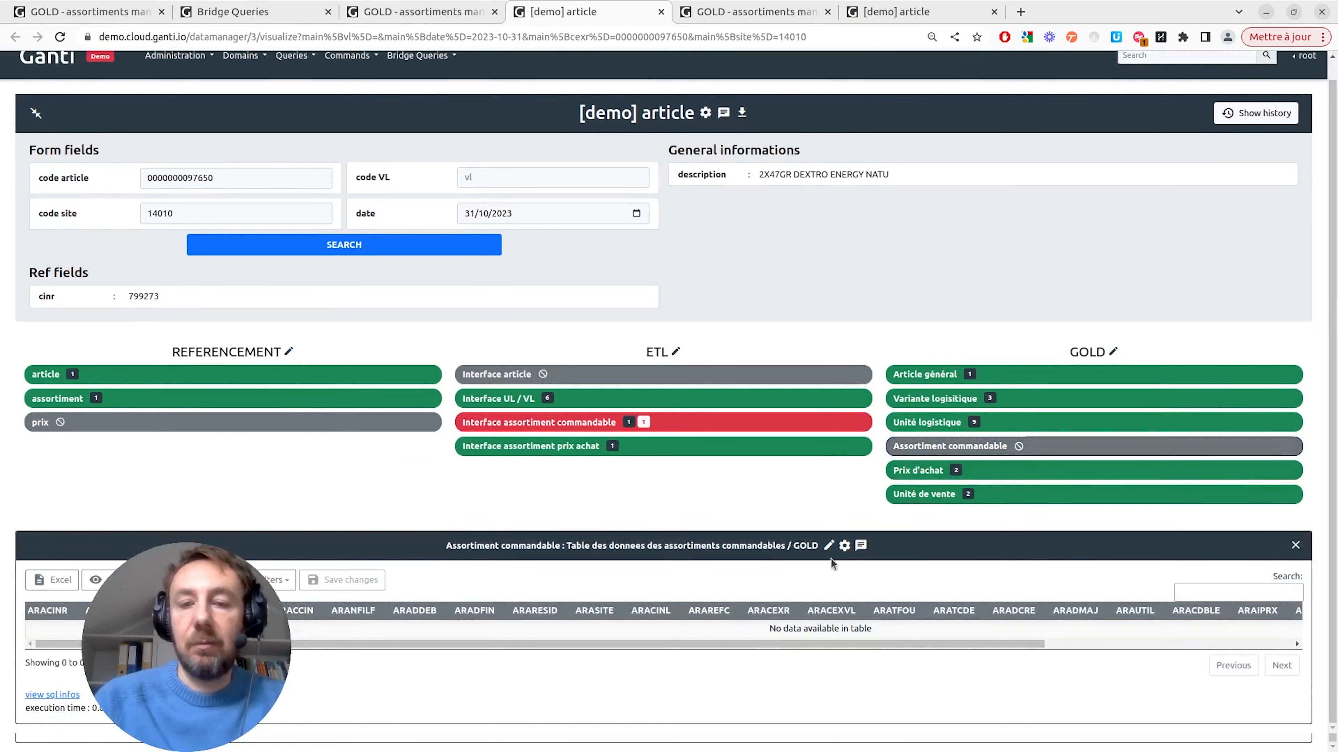
click(697, 424)
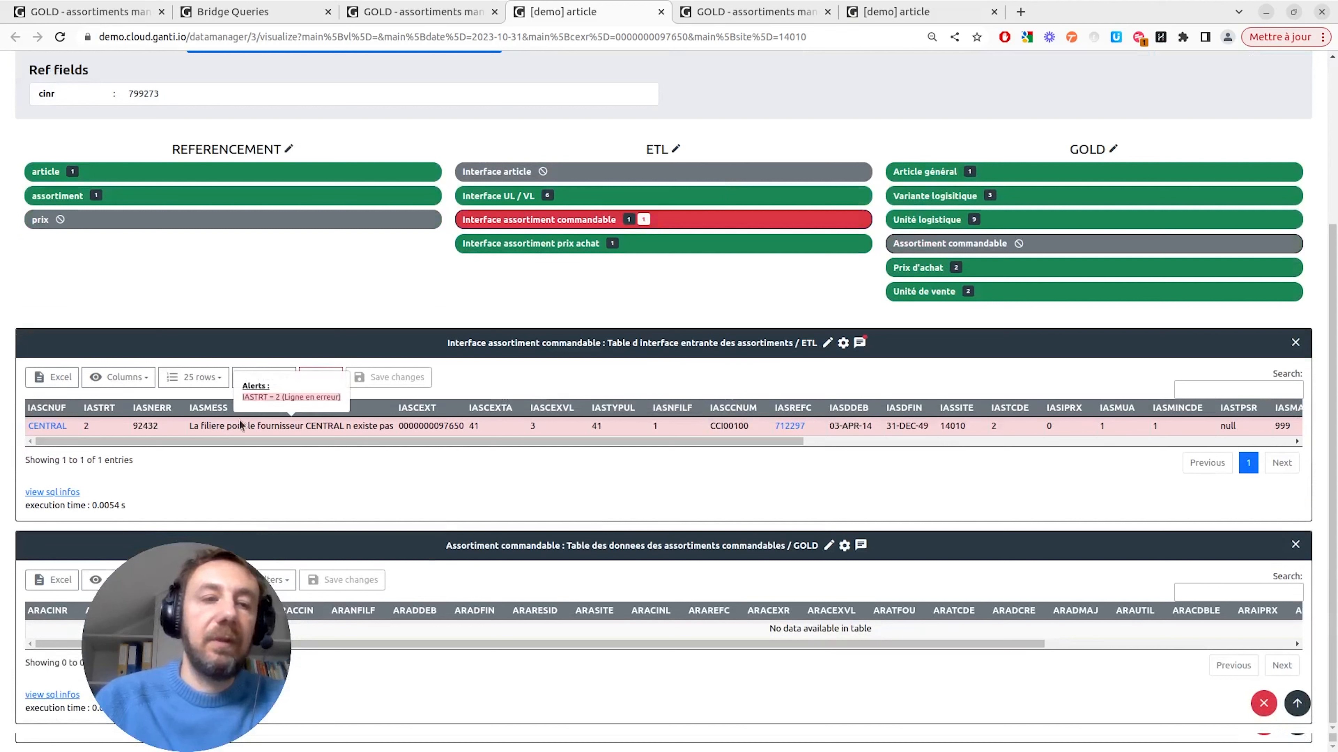
mouse_move(146, 424)
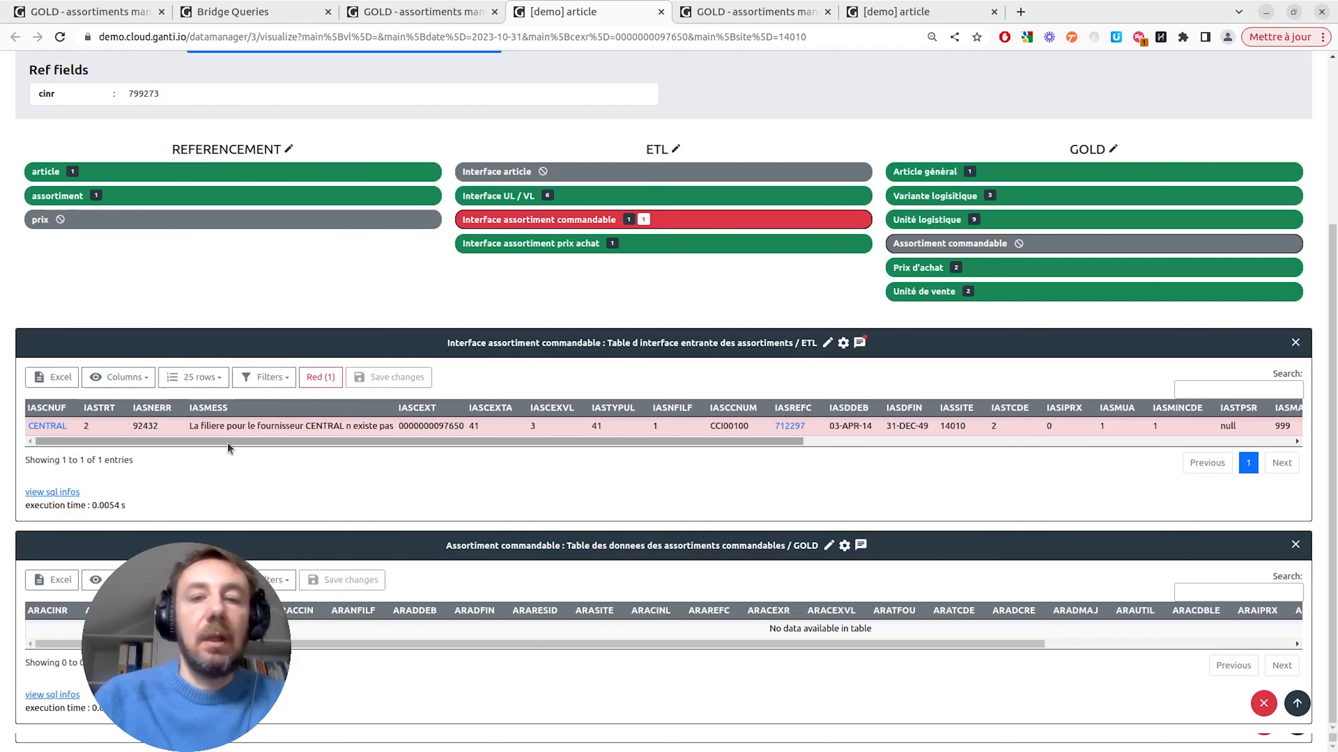
click(861, 343)
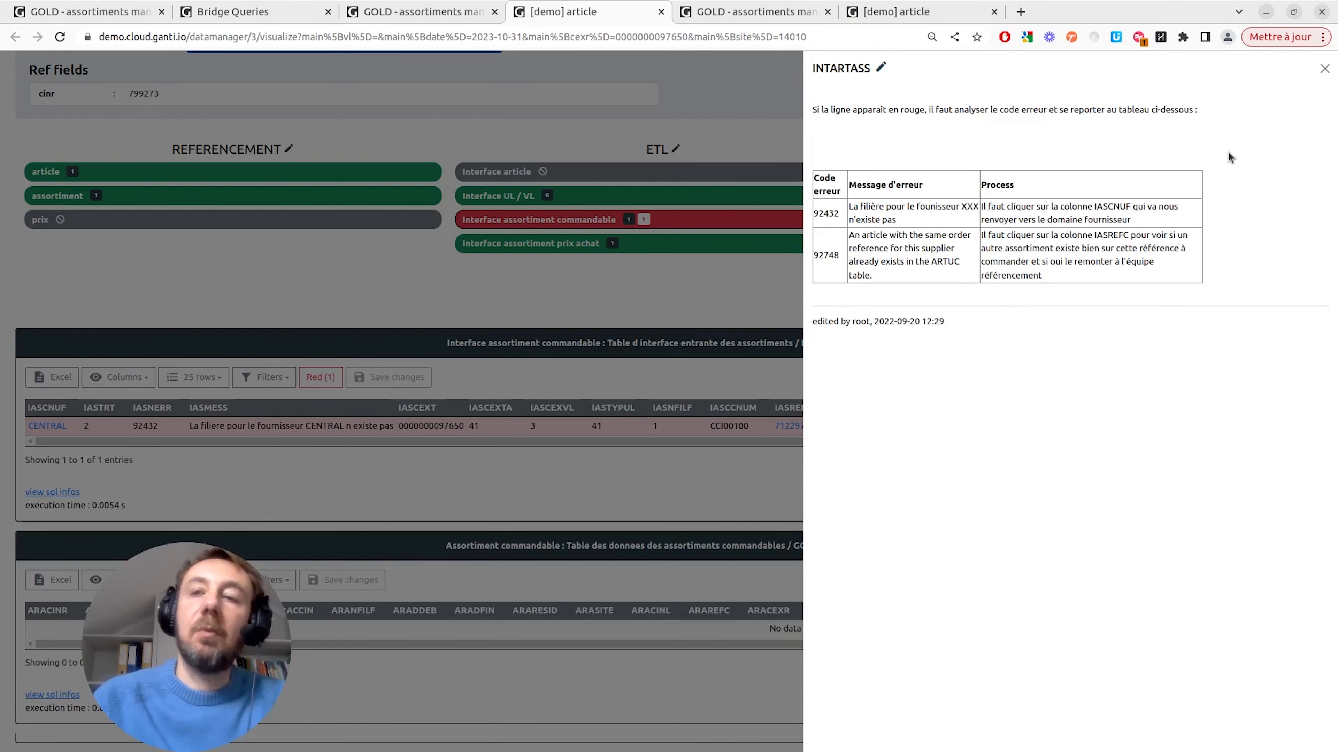
click(1324, 70)
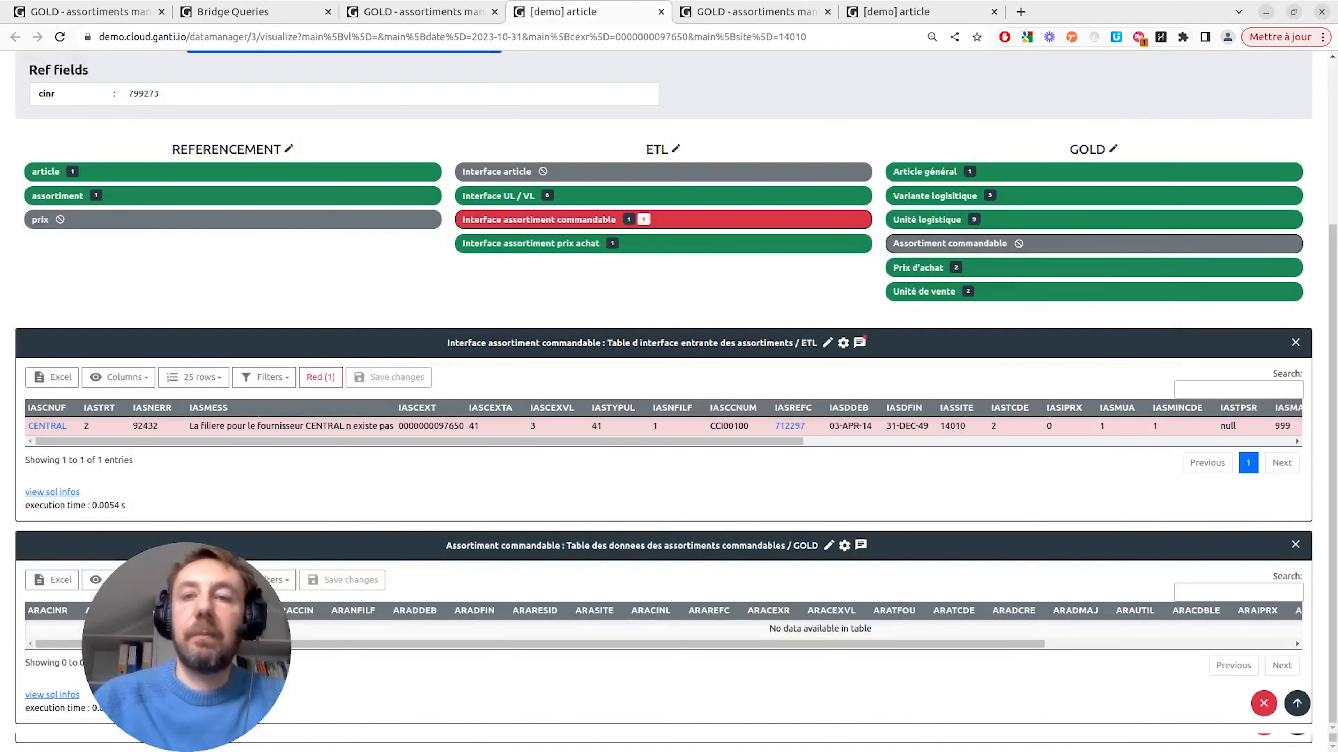